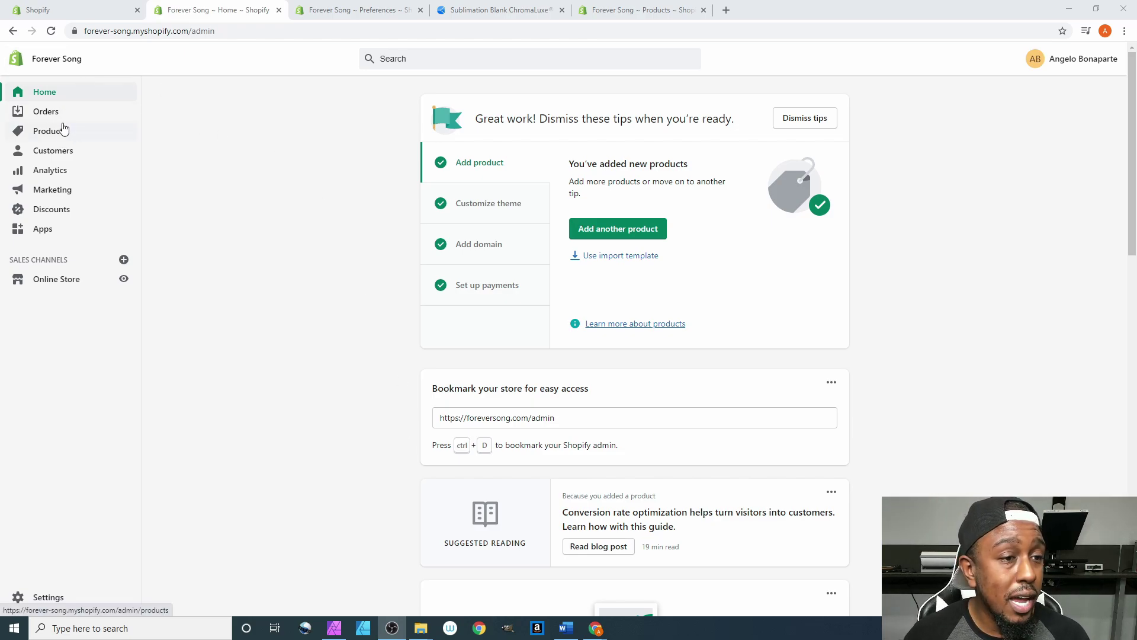
Start a new product in the store and title it "First Dance Wedding Photo Panel (Hardboard)"
left_click(61, 137)
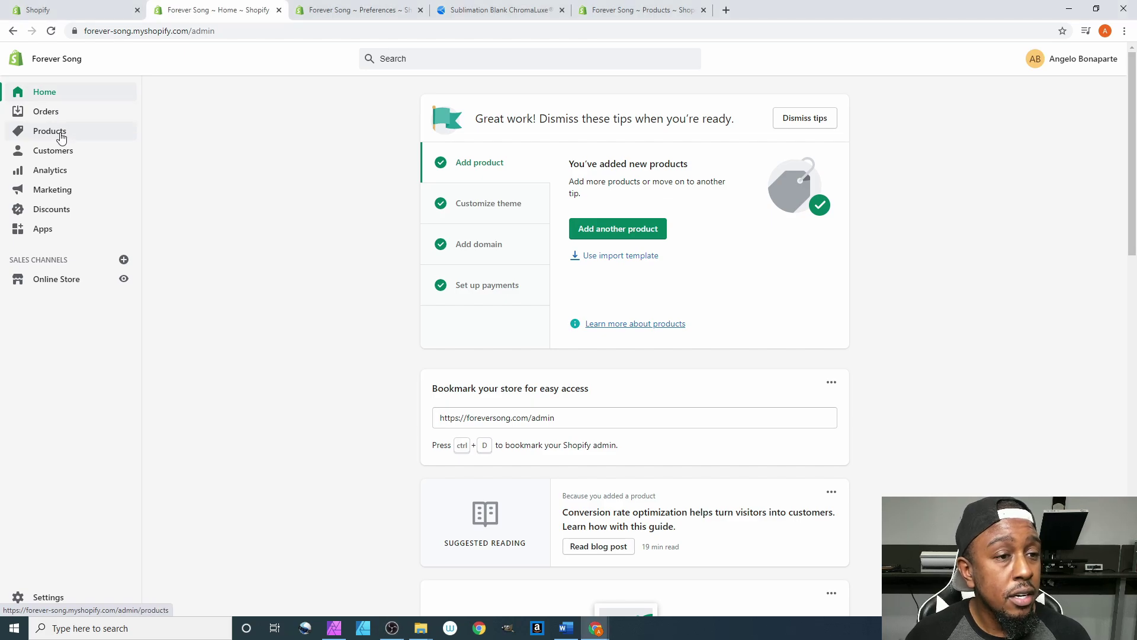
left_click(61, 136)
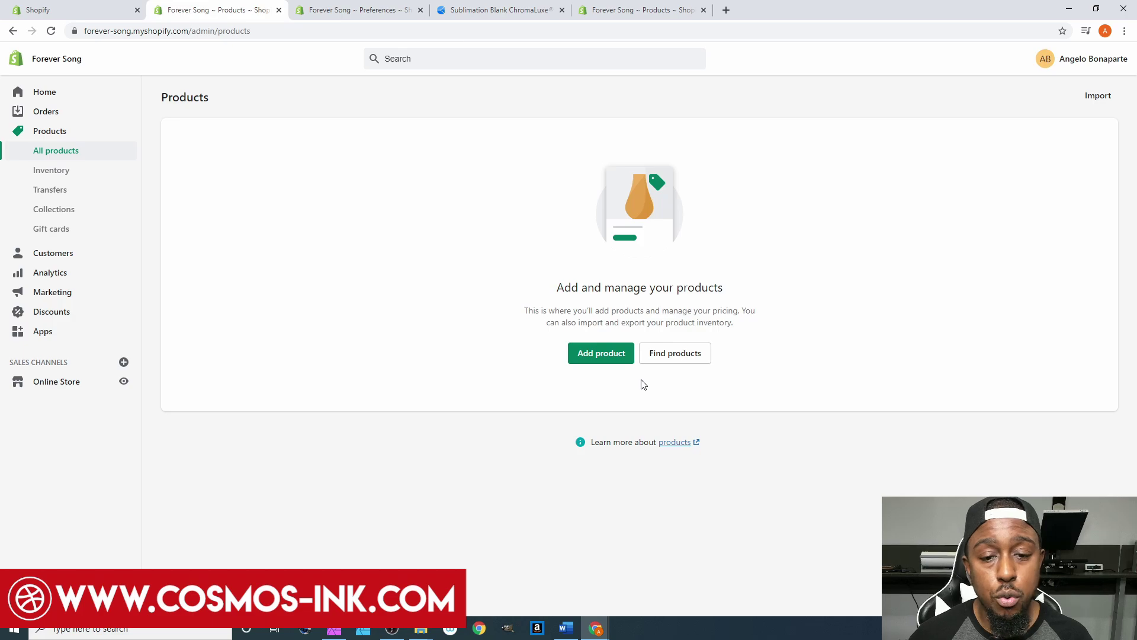
left_click(602, 359)
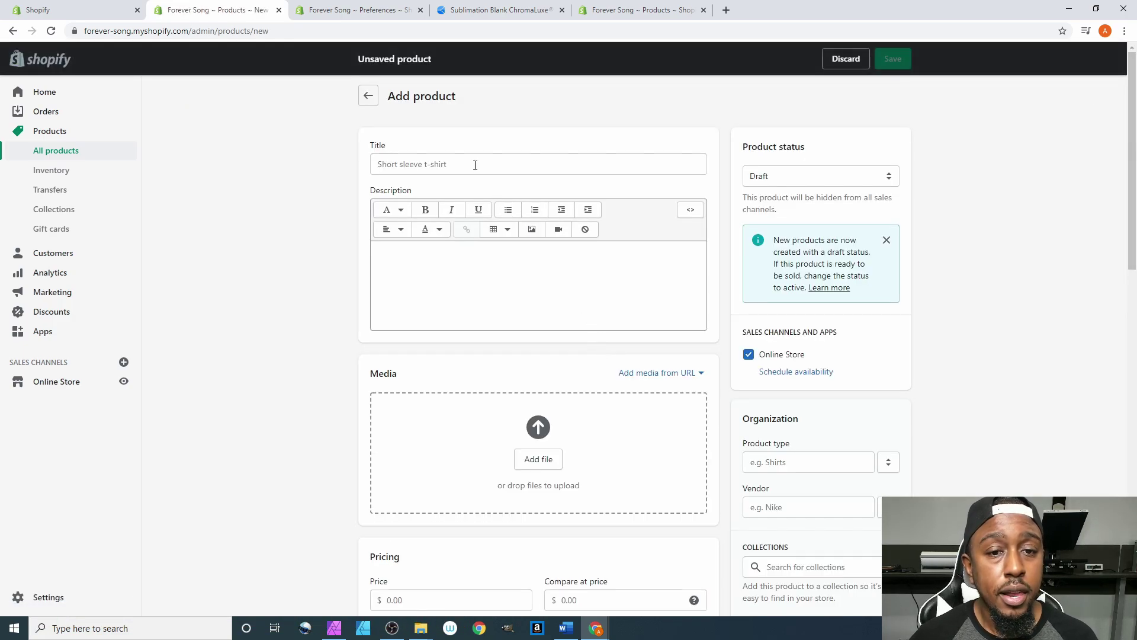
left_click(475, 165)
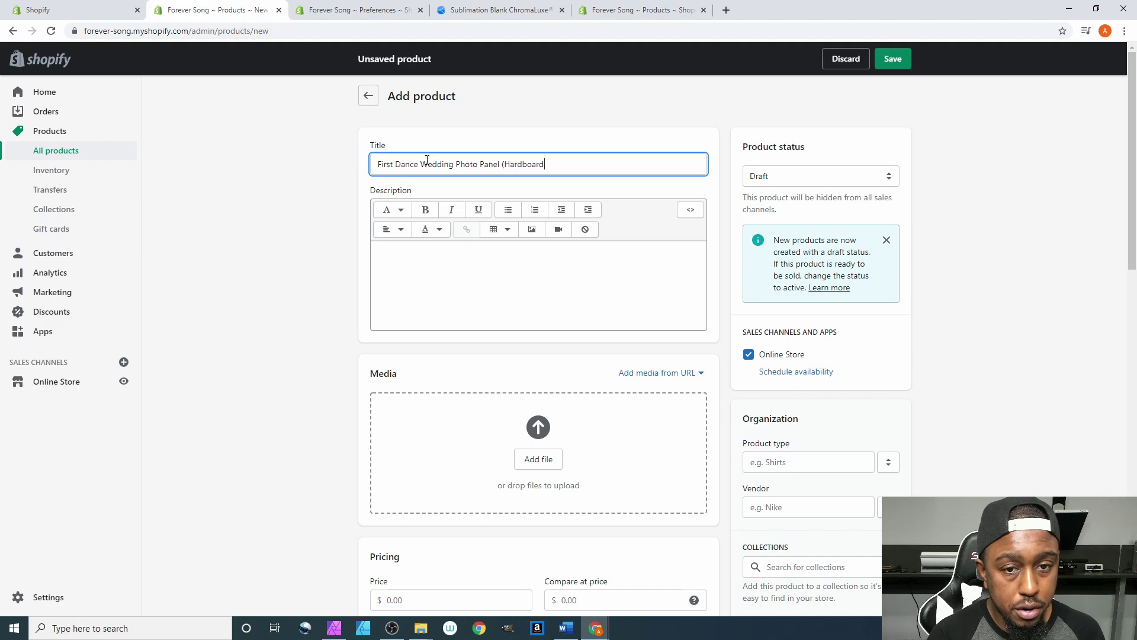
type("(Hardboard)")
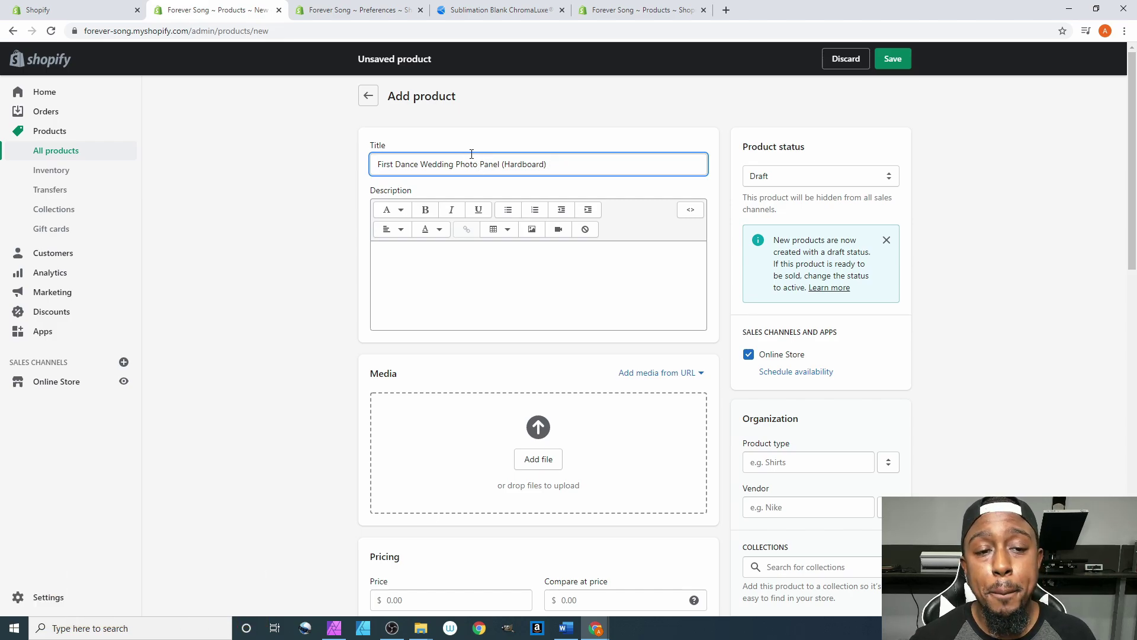
Extend the product title to "First Dance Song Wedding Photo Panel (Hardboard) | Forever Song™"
left_click_drag(378, 164, 416, 160)
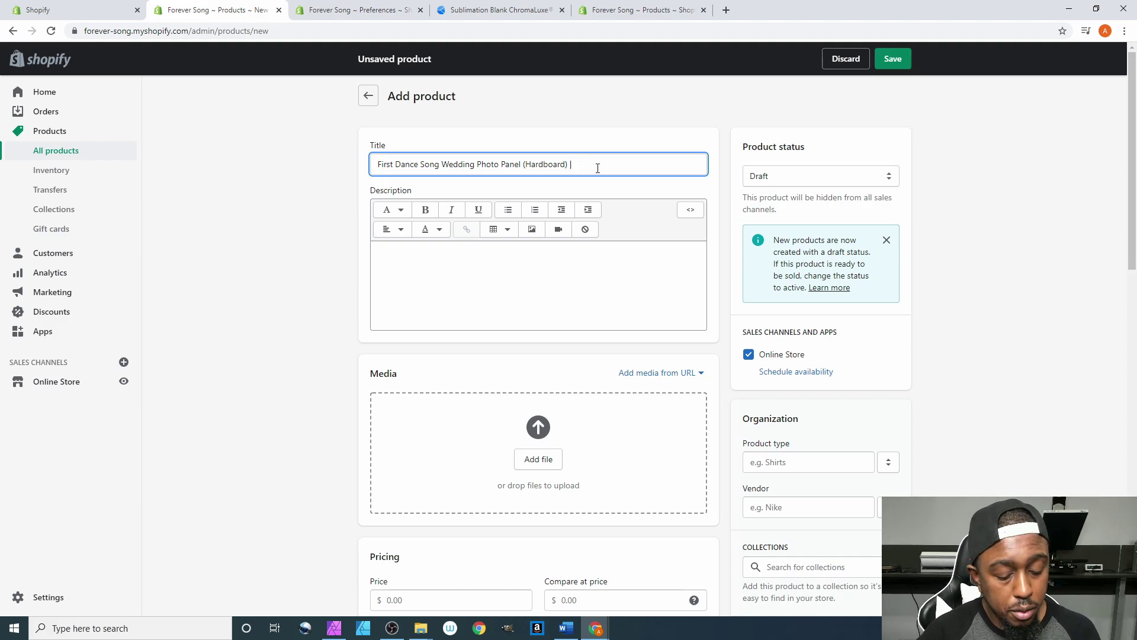
type("Foe")
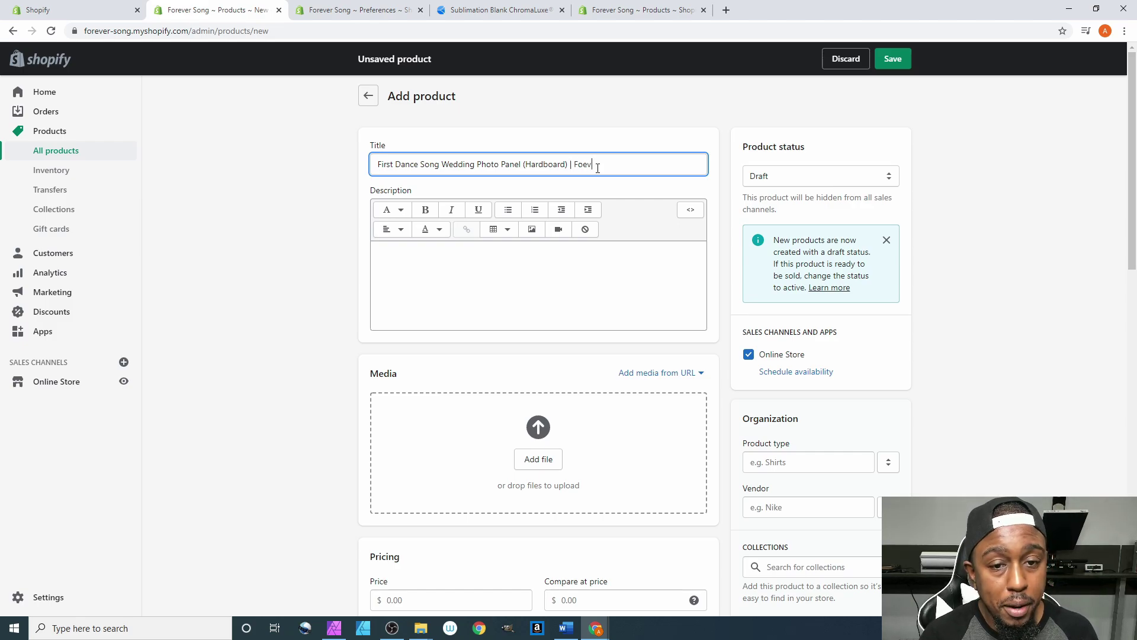
key("BackSpace")
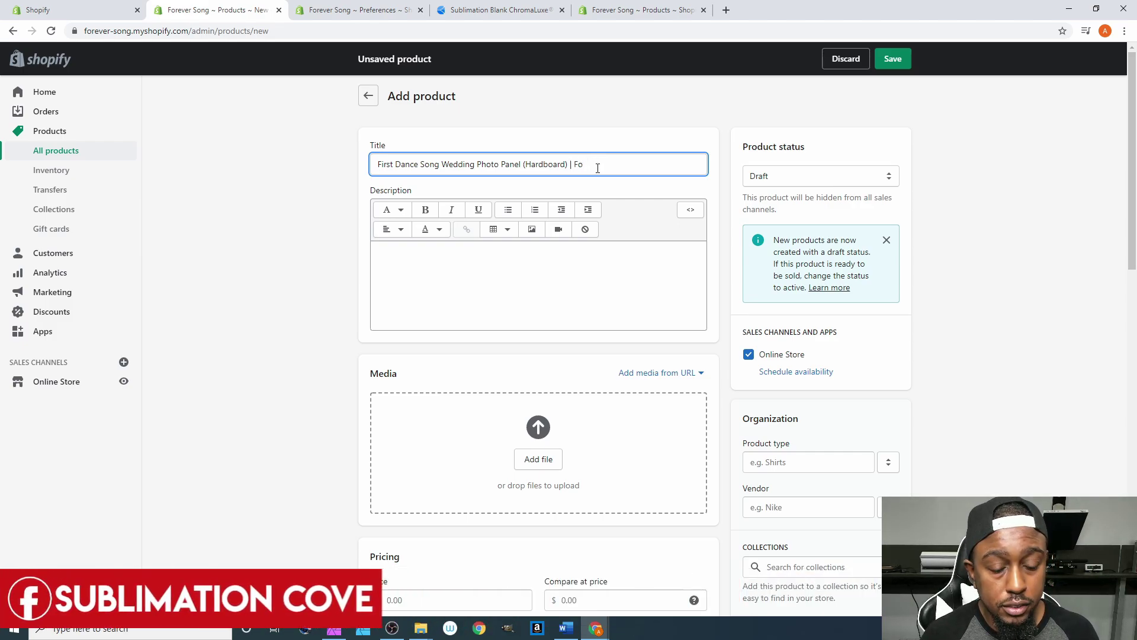
type("rever ")
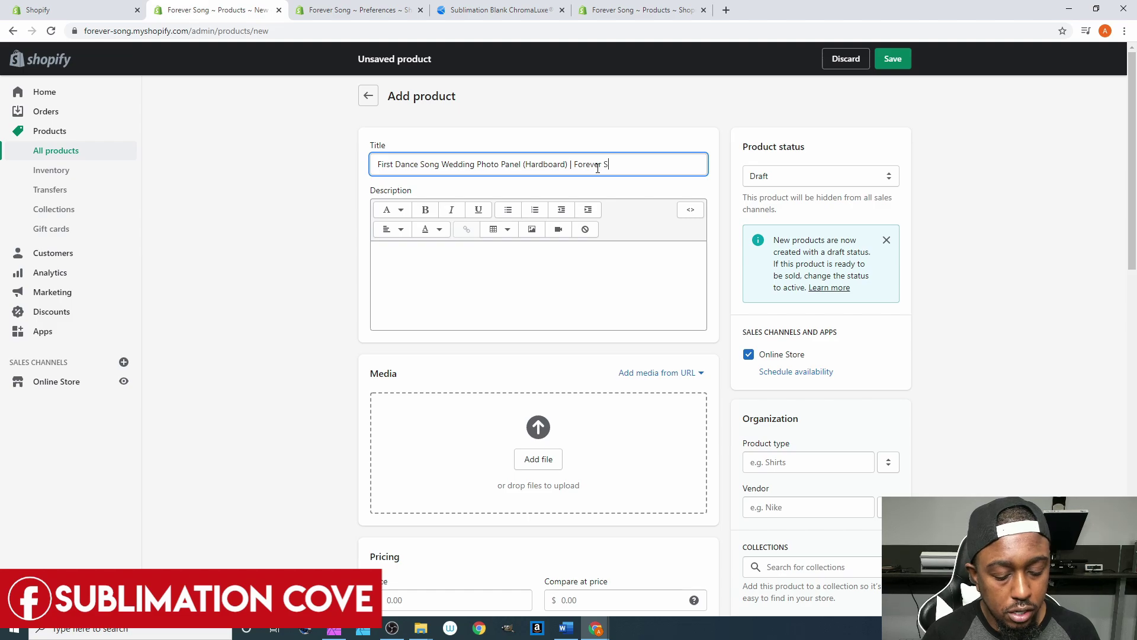
type("Song")
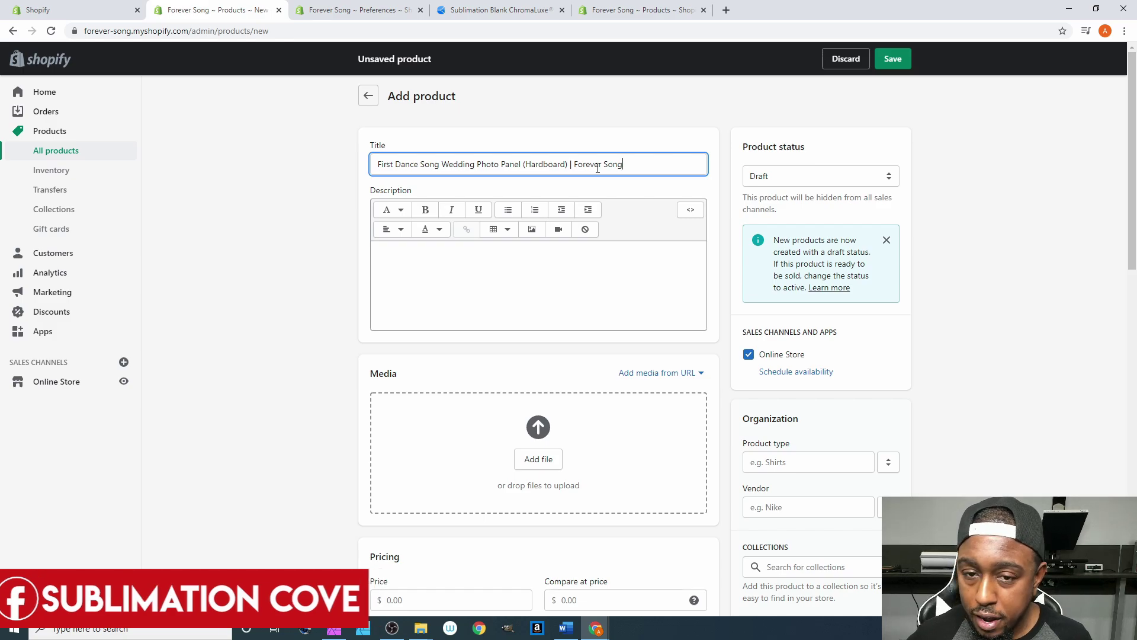
type("™")
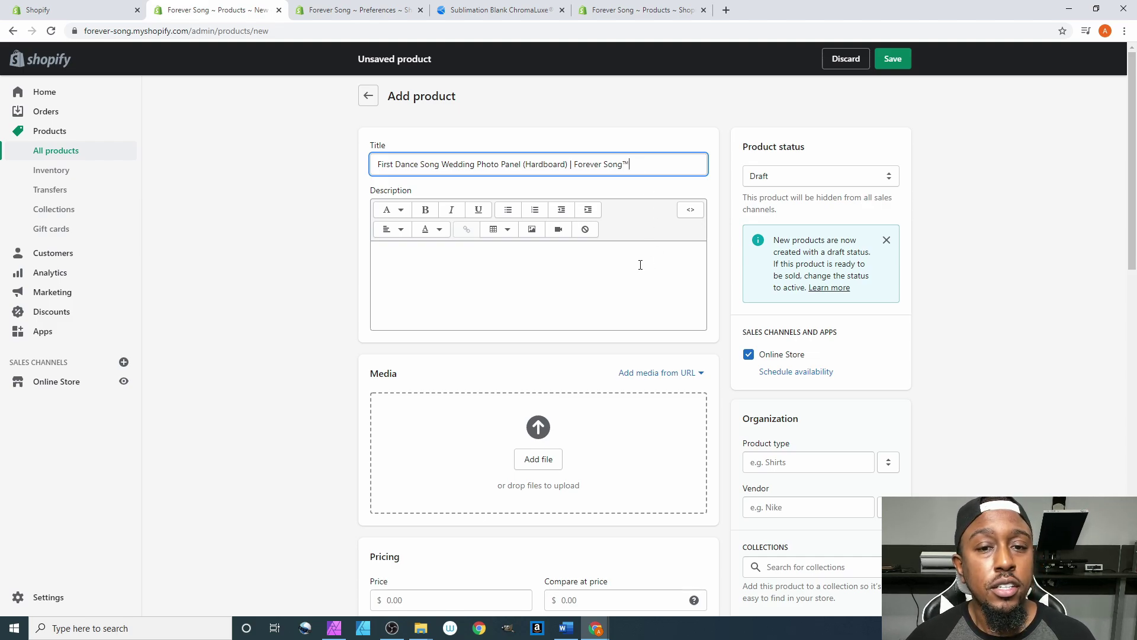
Review the title's parts one by one: the song theme, the photo panel product, the hardboard material and the brand name
left_click_drag(378, 166, 419, 166)
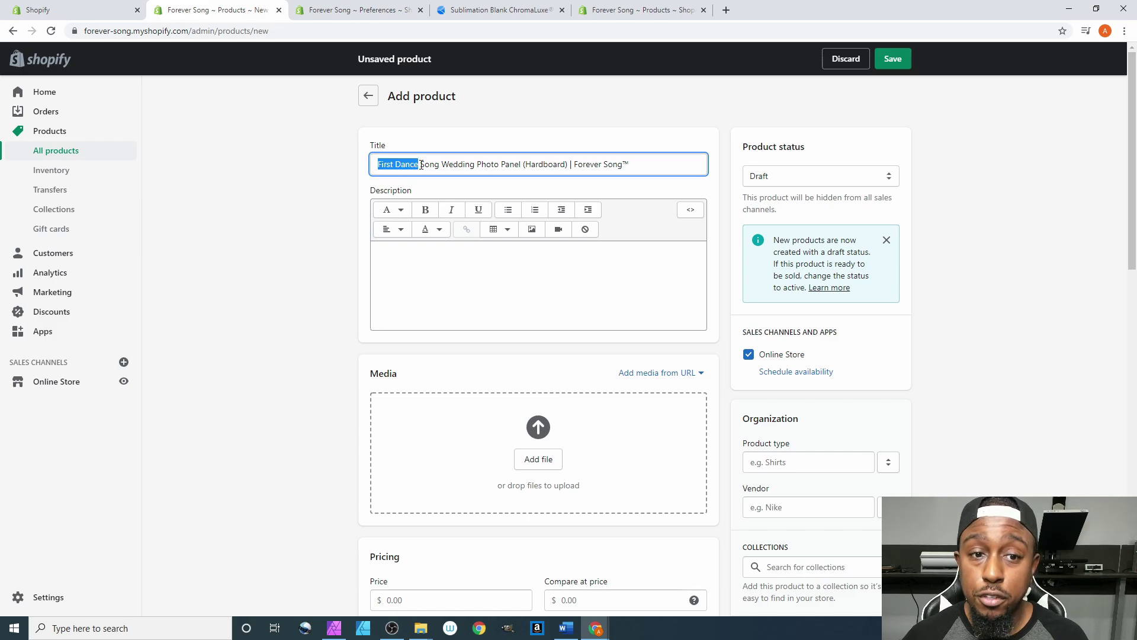
left_click(421, 166)
left_click_drag(421, 165, 522, 166)
left_click(476, 165)
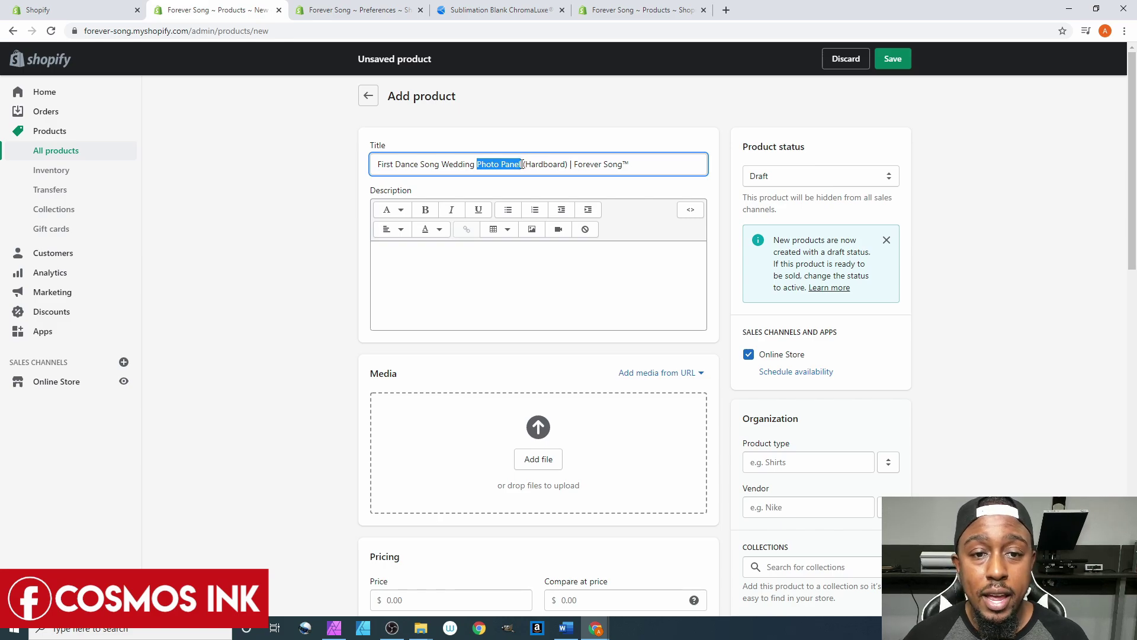
left_click_drag(523, 165, 569, 164)
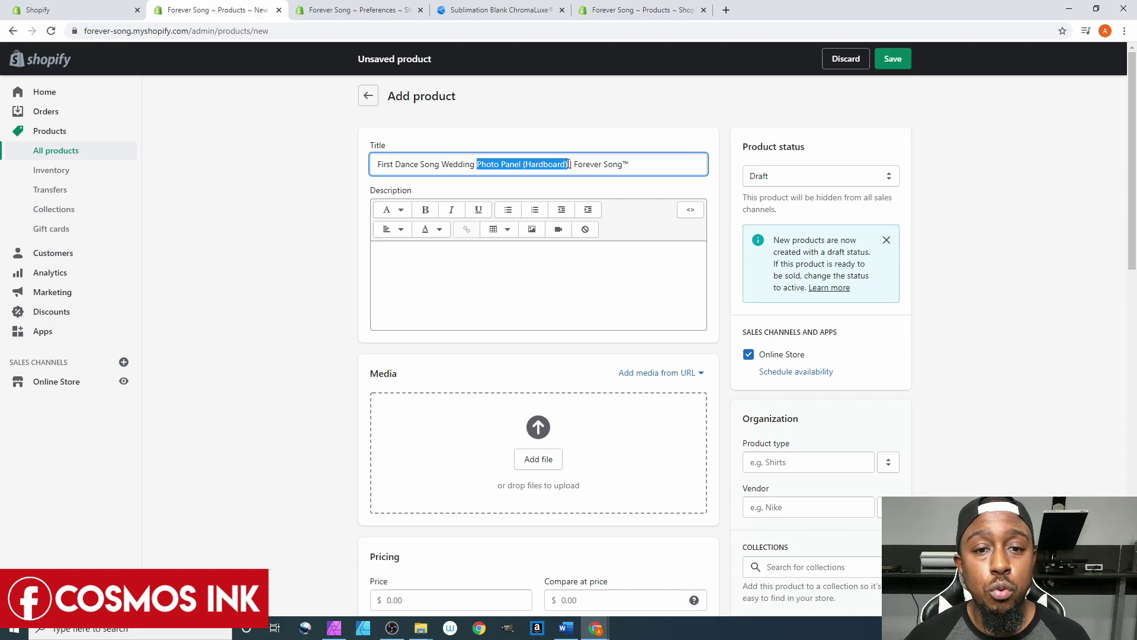
left_click(567, 164)
left_click_drag(523, 167, 566, 164)
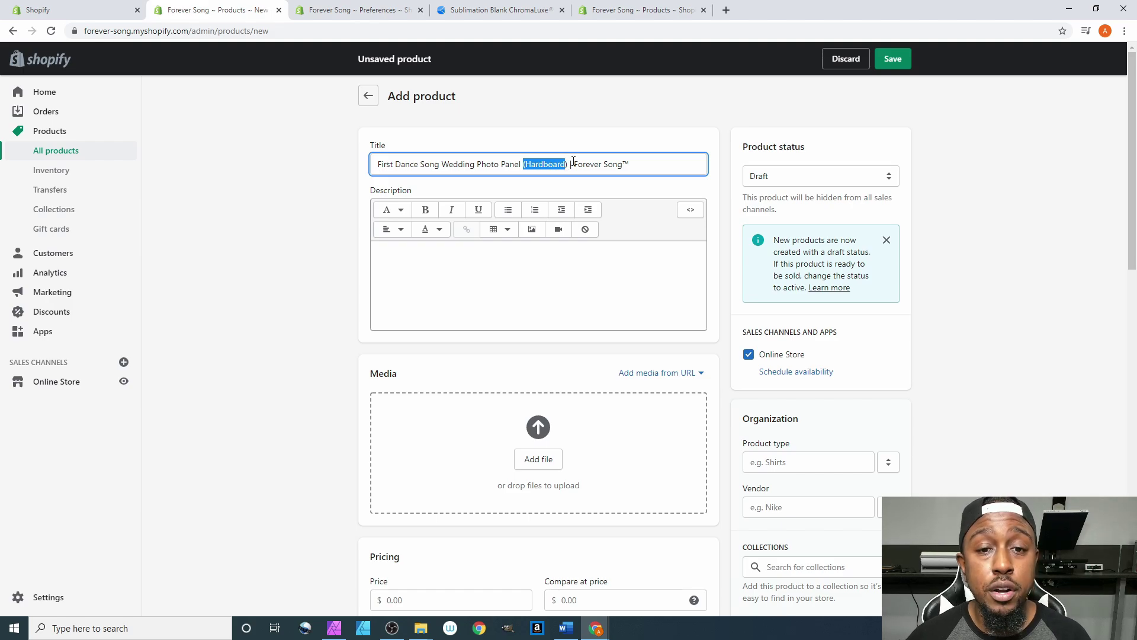
left_click(573, 164)
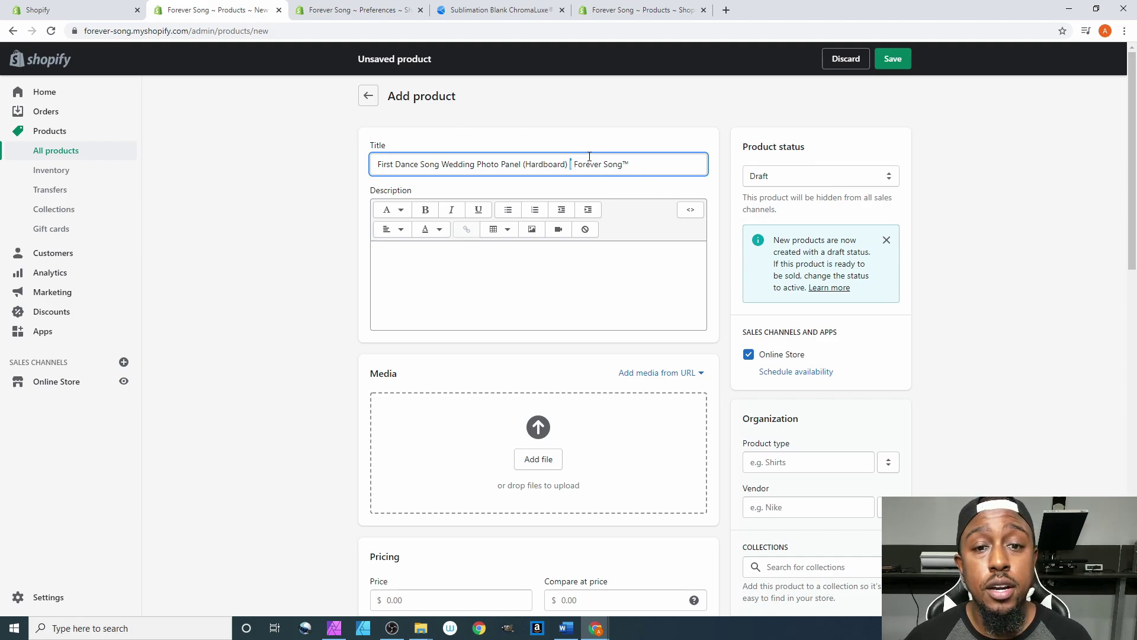
left_click_drag(572, 166, 653, 166)
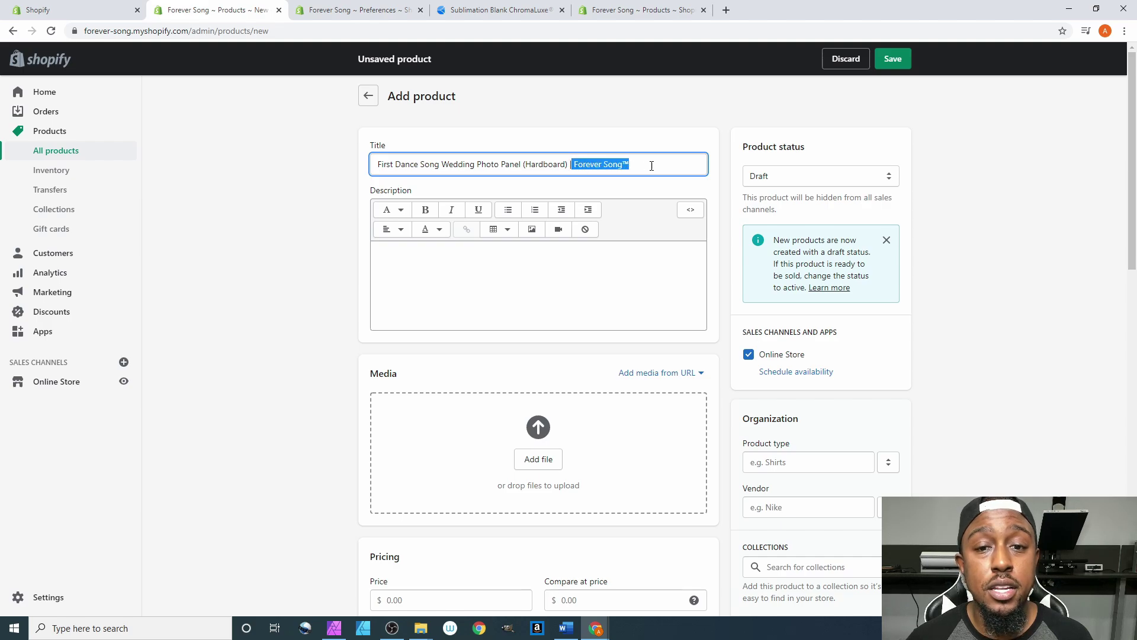
Enter "First Dance Song (20 times)" as the first line of the product description
left_click(600, 264)
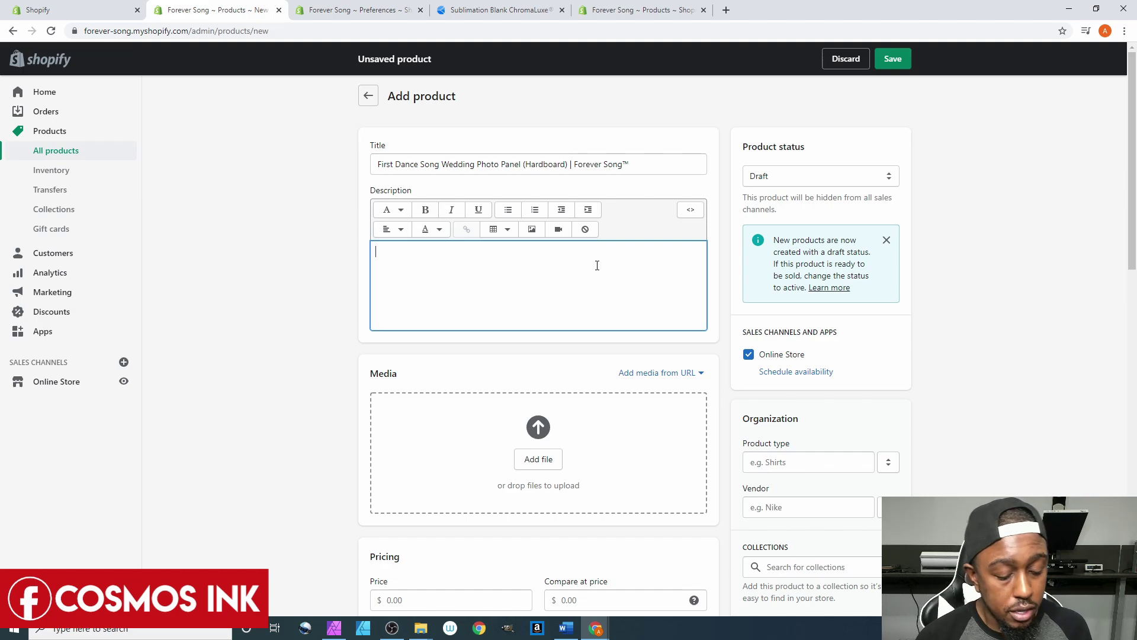
type("F")
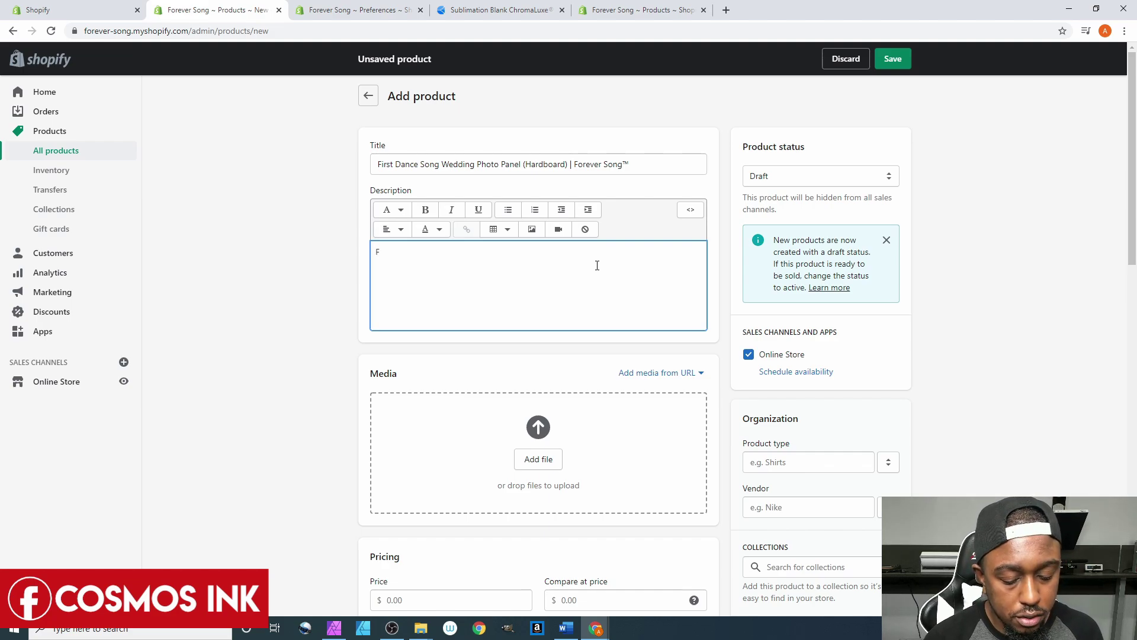
type("irst Dan")
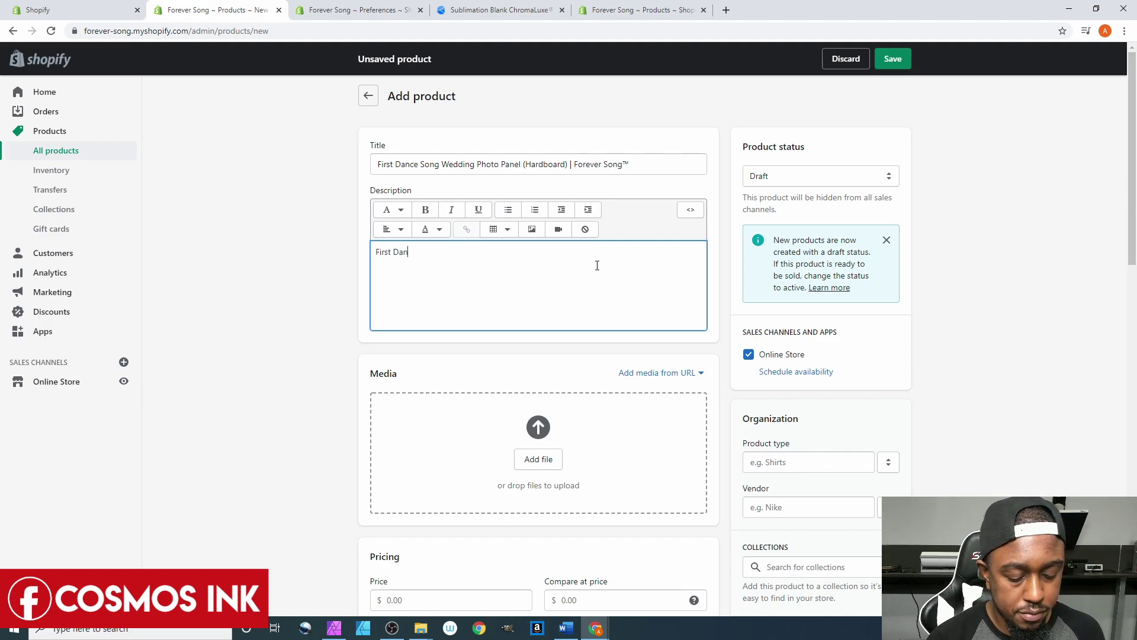
type("ce Dong")
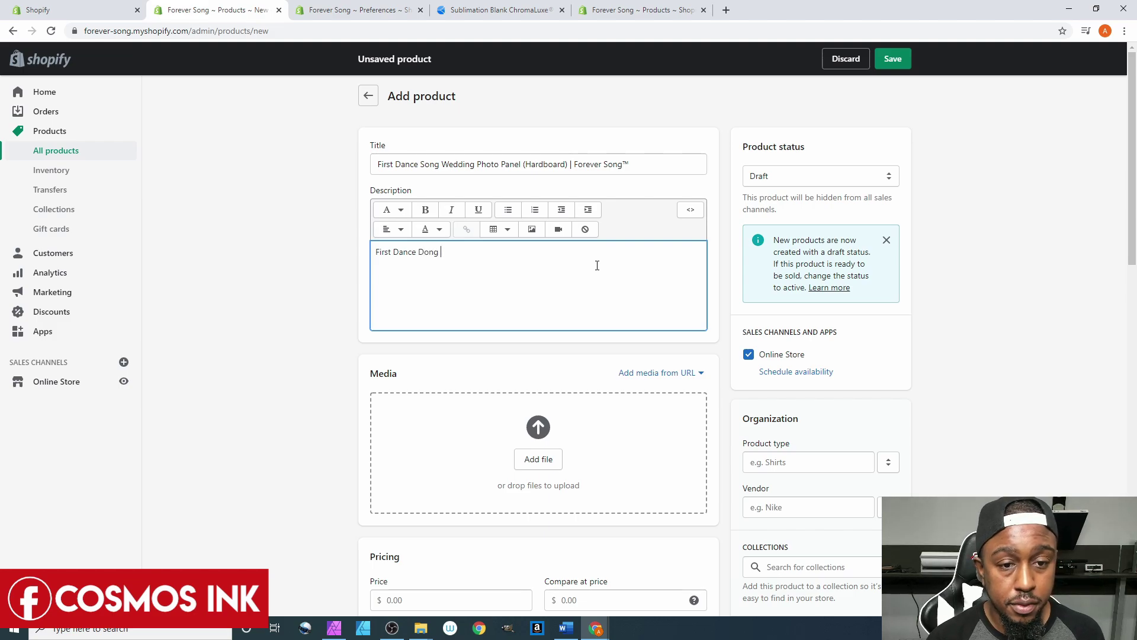
key("BackSpace")
key("BackSpace")
key("BackSpace")
key("BackSpace")
type("Sonm")
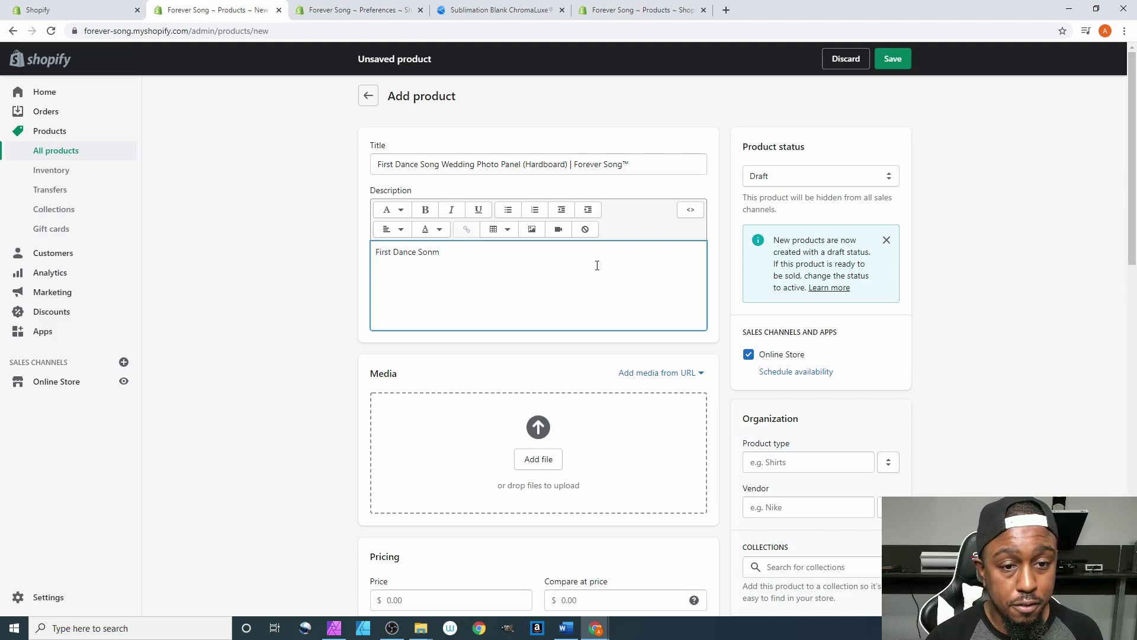
key("BackSpace")
type("g")
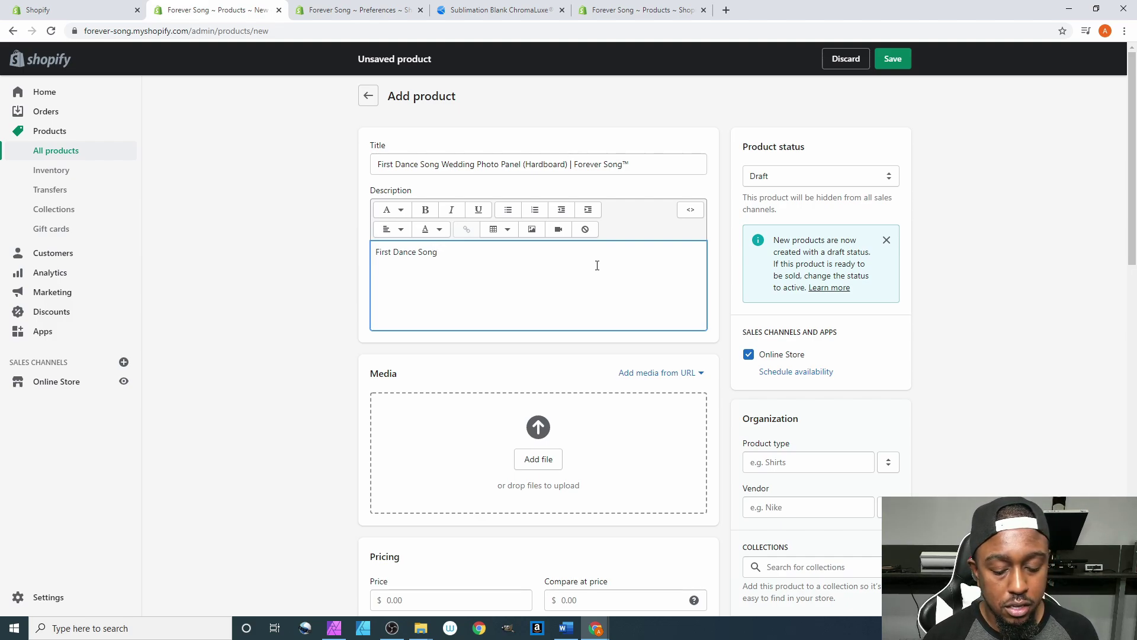
type("(")
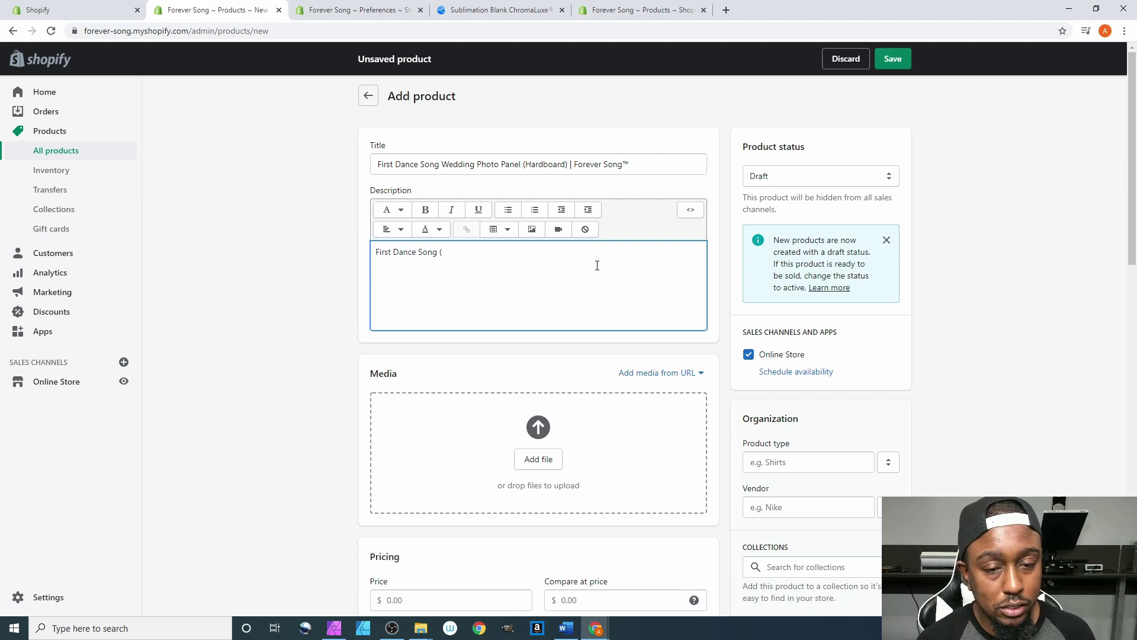
type("20")
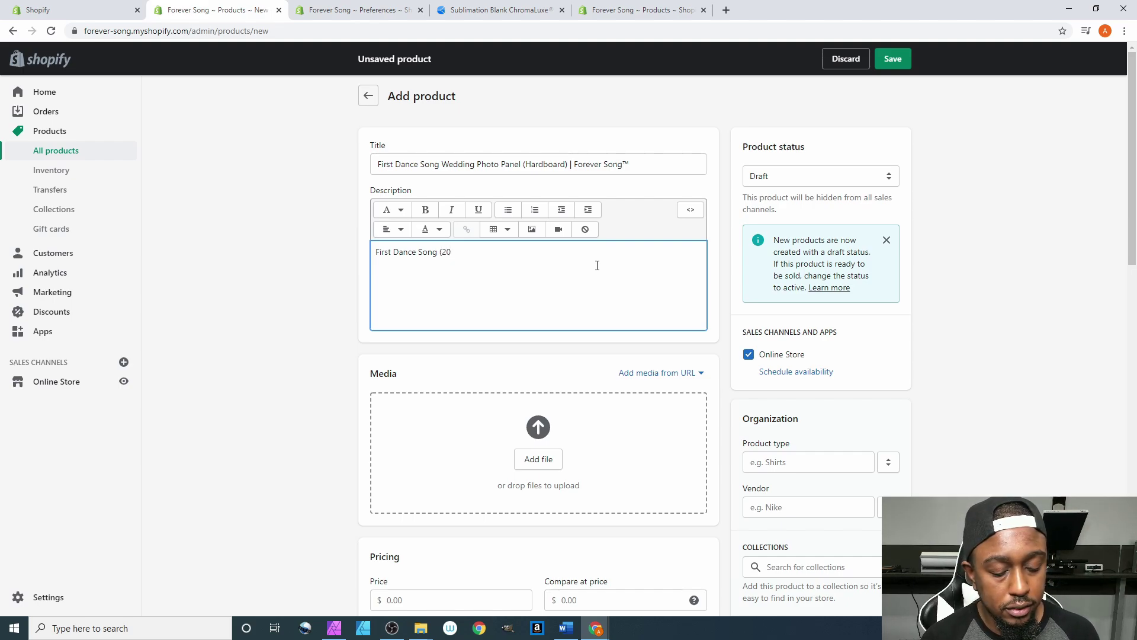
type(" times) ")
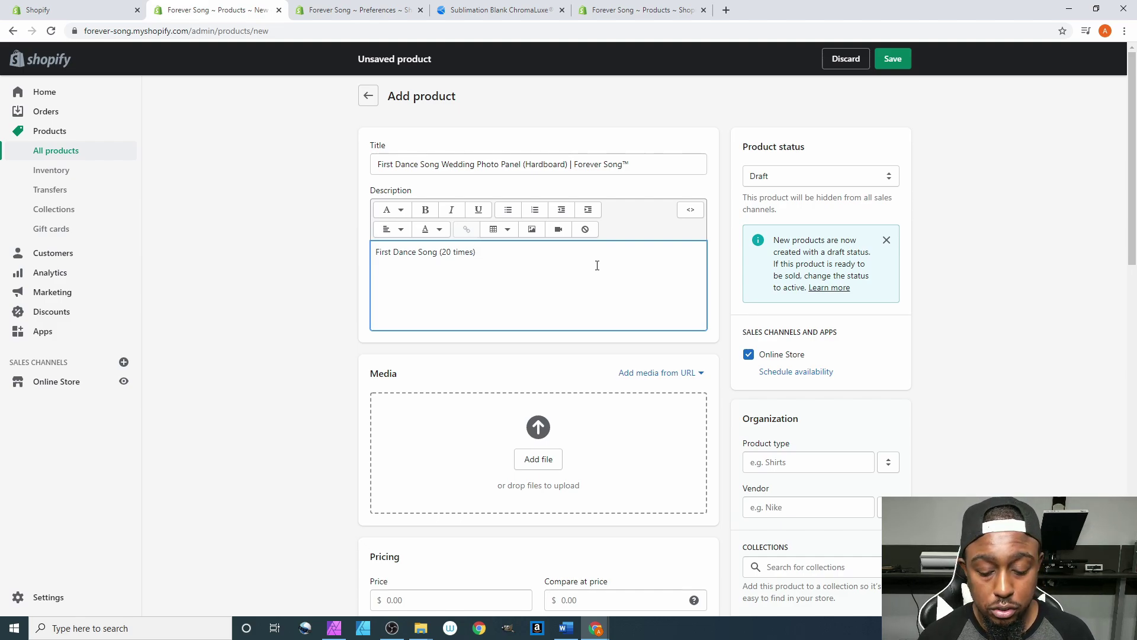
Add a second line reading "Wedding Photos (20 times)" to the product description
type("Wedding")
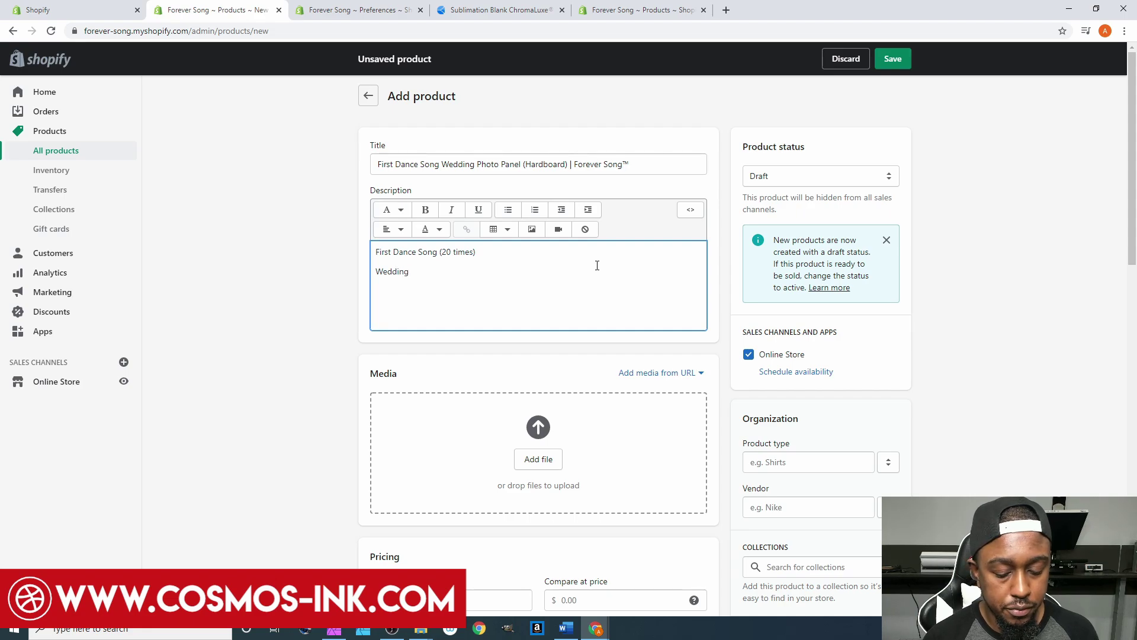
type(" Photos")
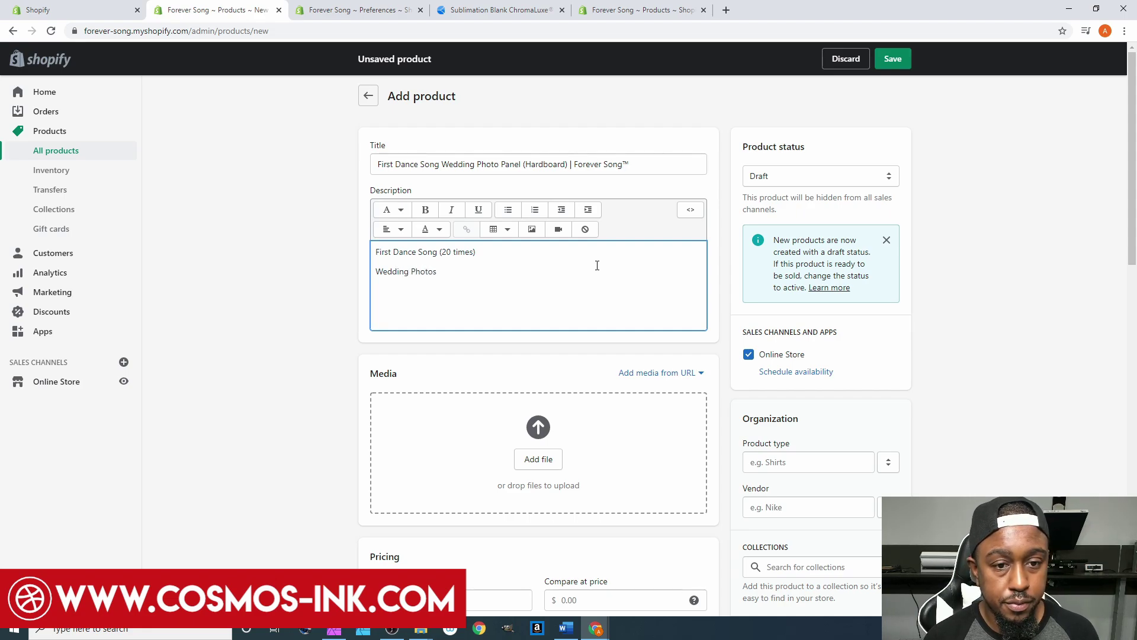
type(" (")
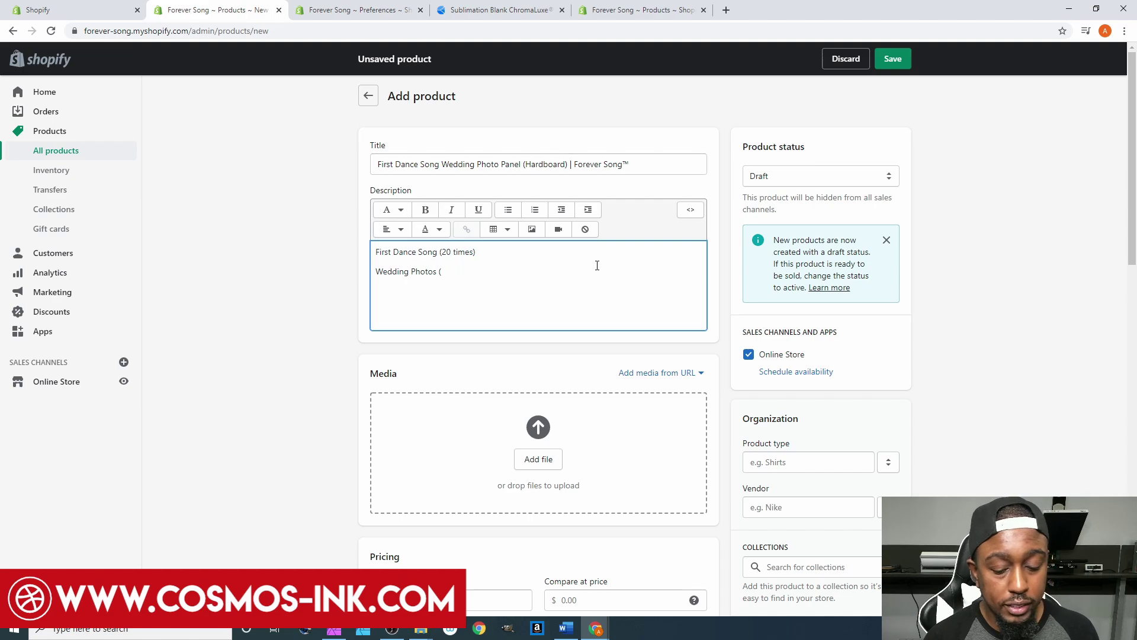
type("20 times")
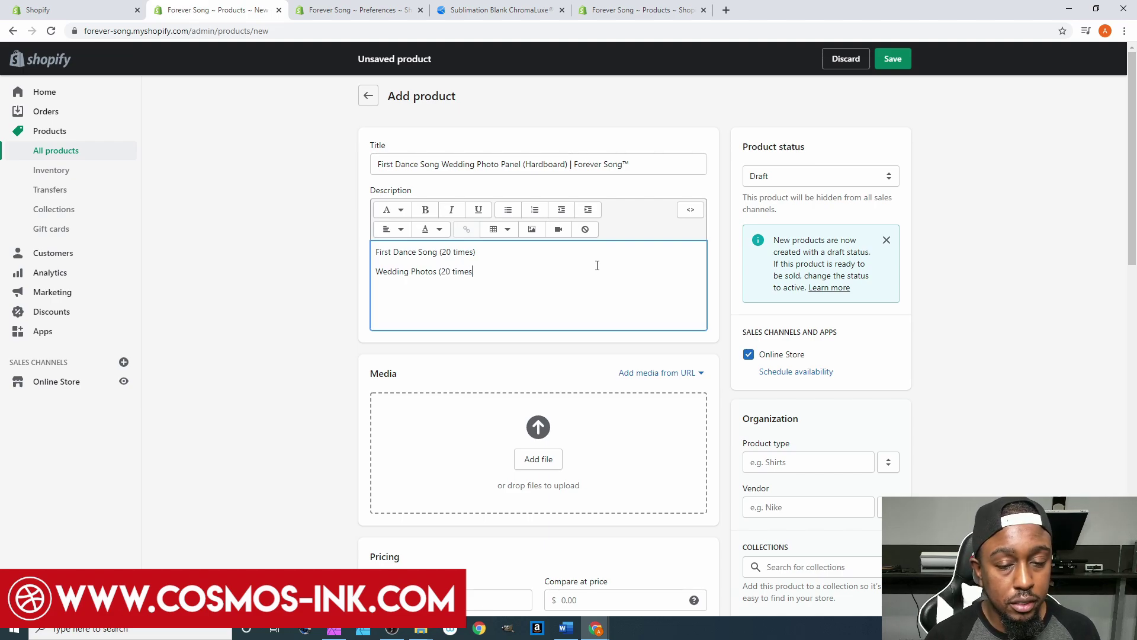
type(")")
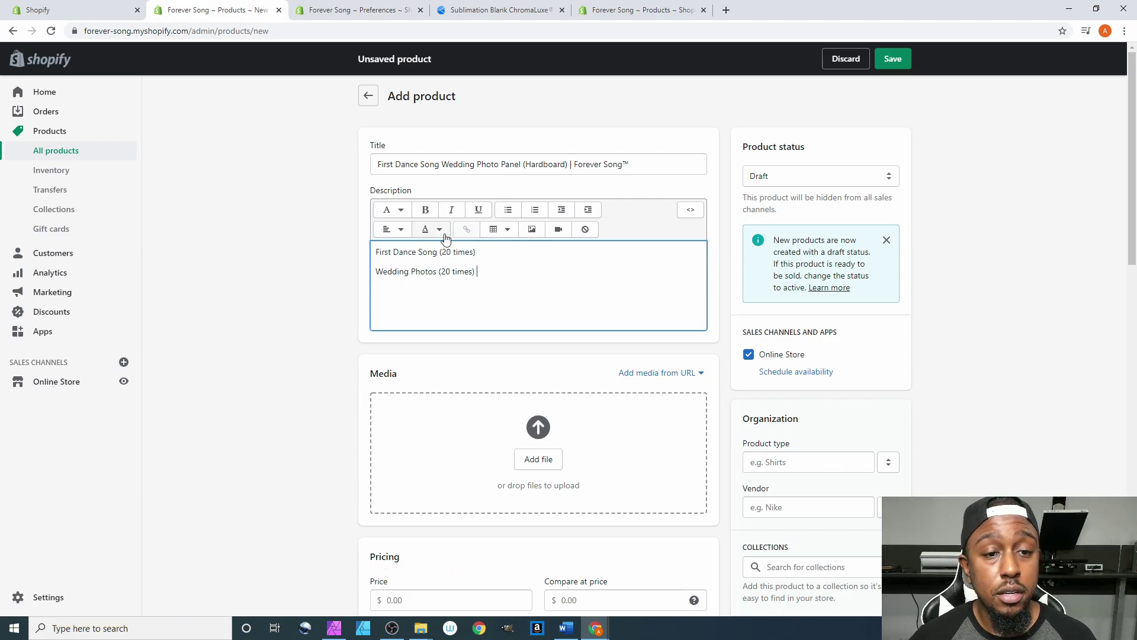
left_click(401, 214)
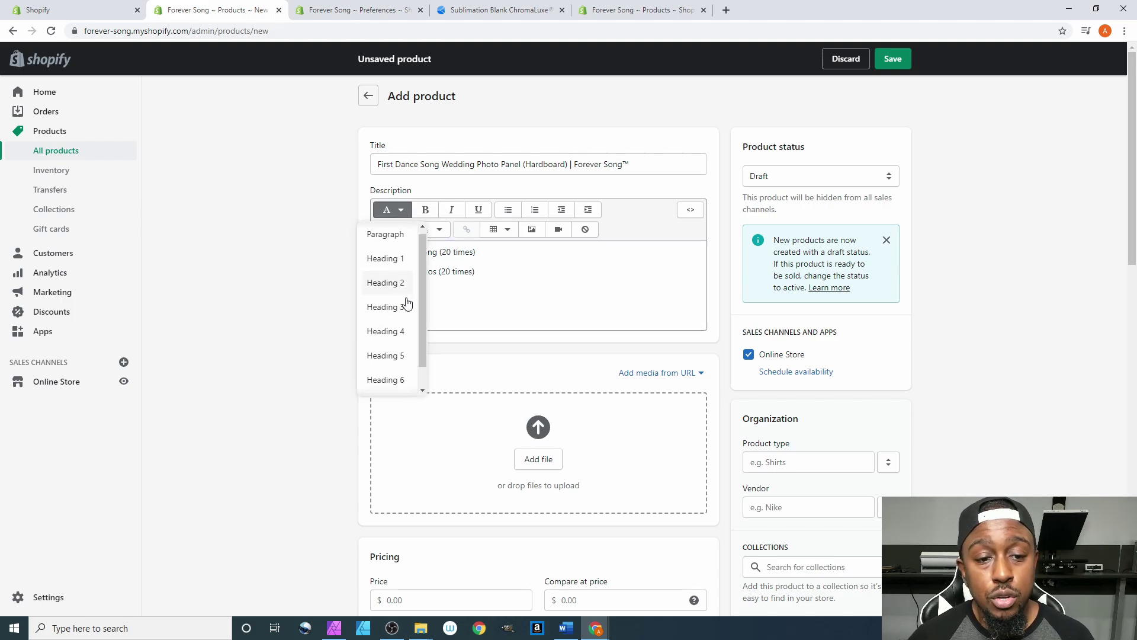
scroll(407, 303, "down", 3)
scroll(393, 185, "up", 1)
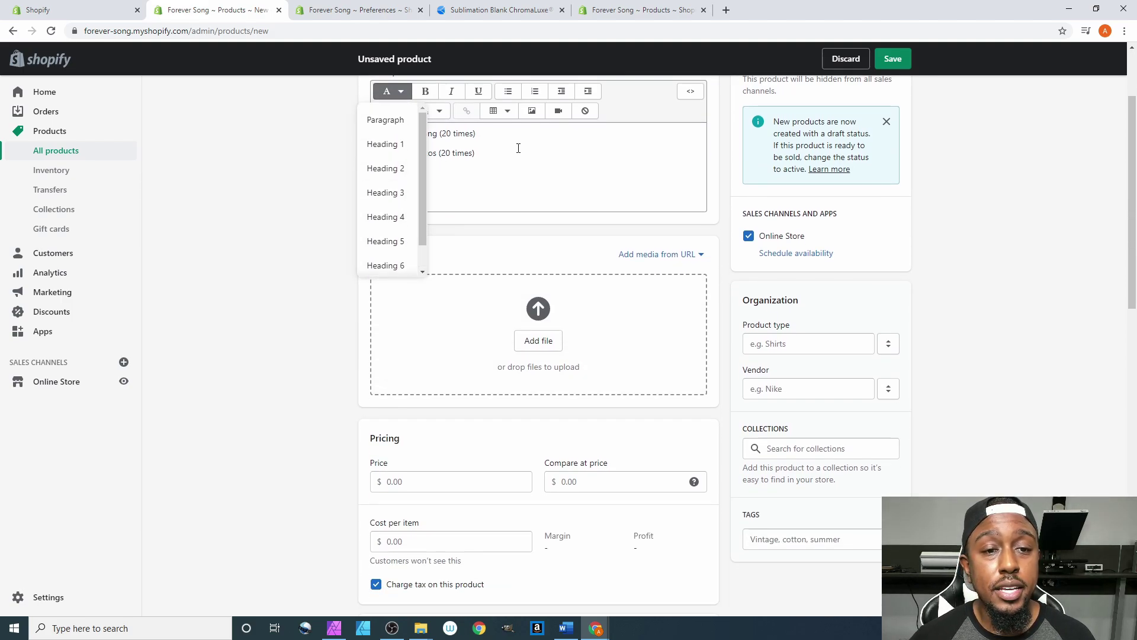
scroll(518, 148, "up", 1)
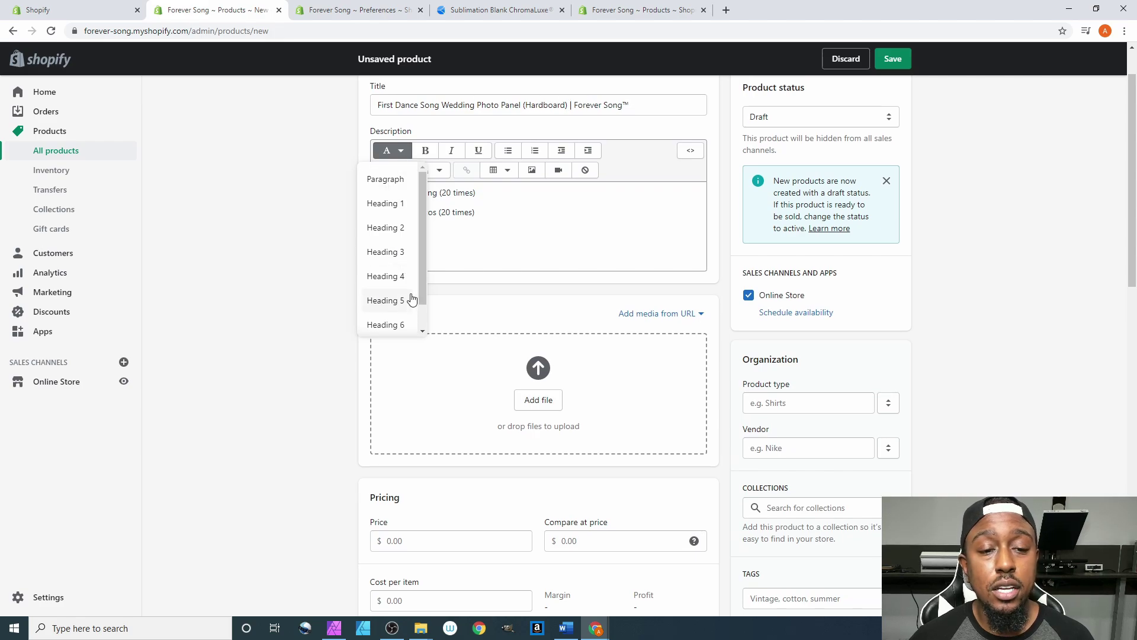
scroll(413, 299, "down", 1)
left_click(486, 193)
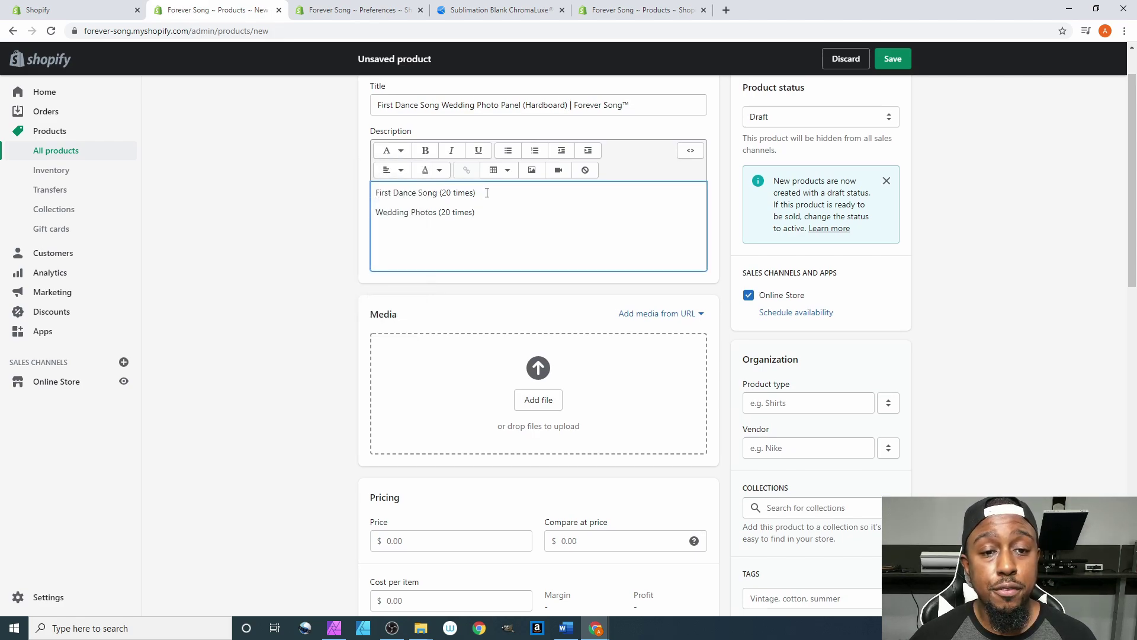
Format the "First Dance Song (20 times)" line of the product description as Heading 1
left_click_drag(487, 192, 373, 194)
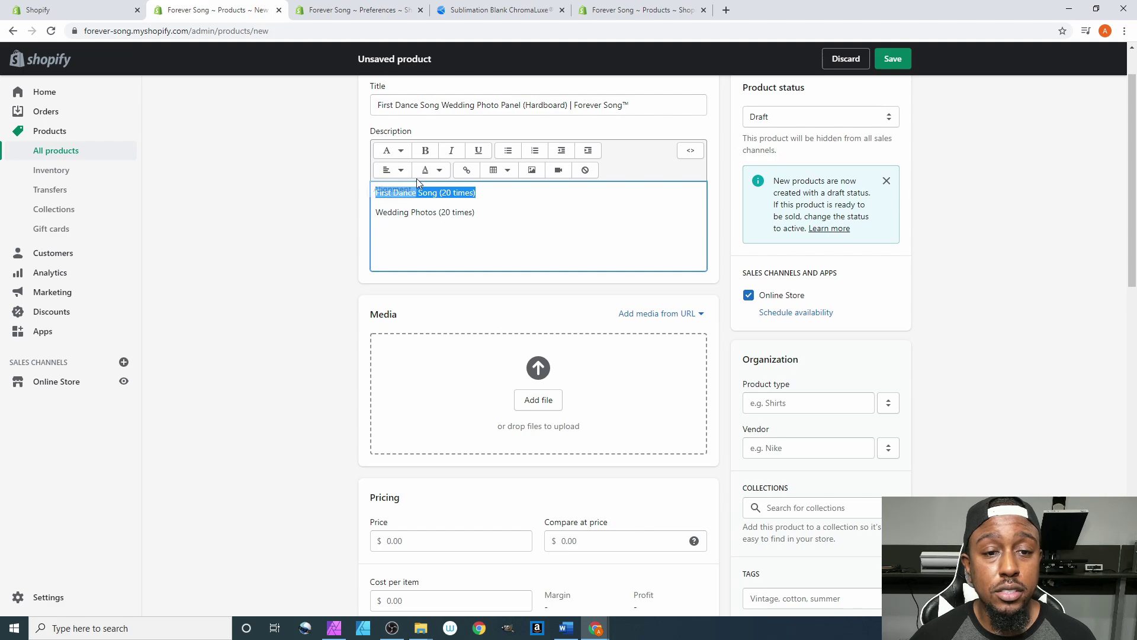
left_click(393, 150)
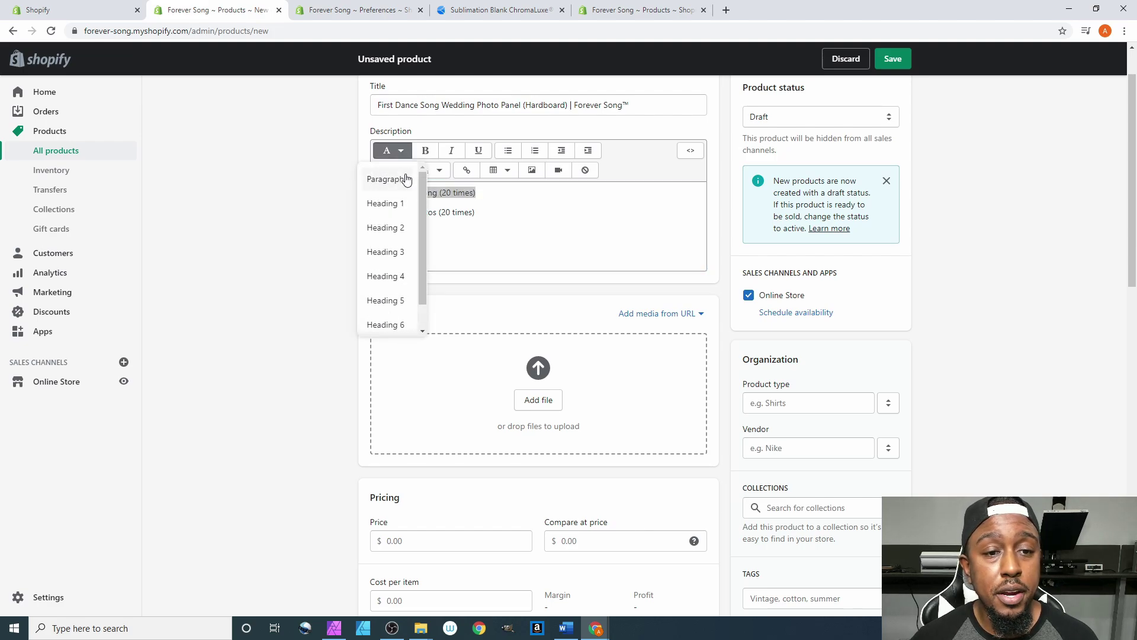
left_click(406, 179)
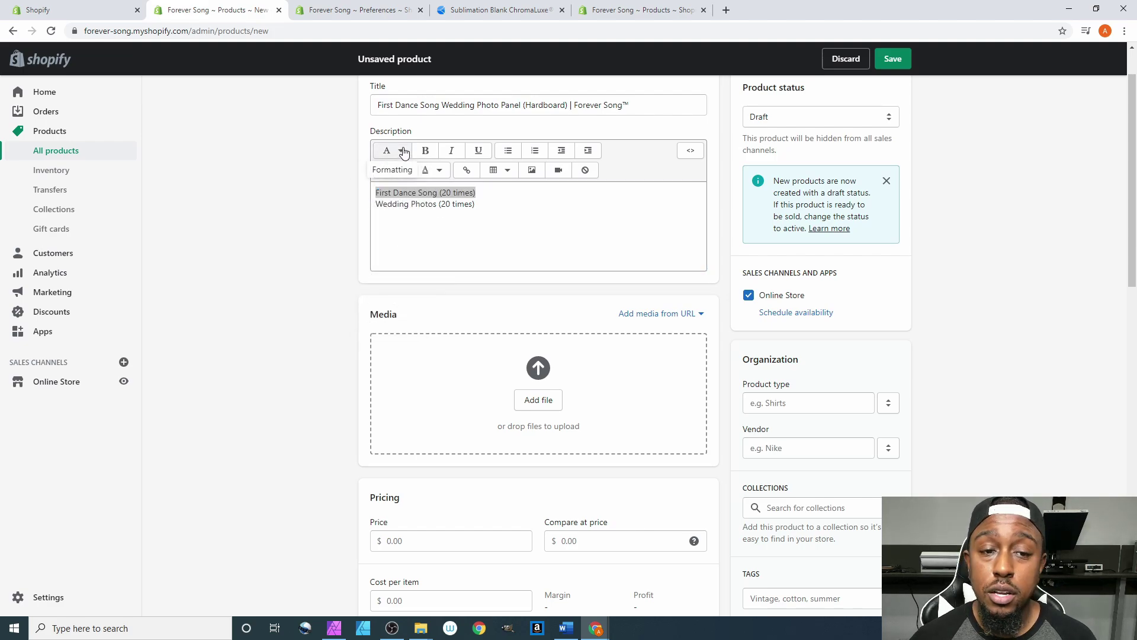
left_click(403, 152)
left_click(399, 204)
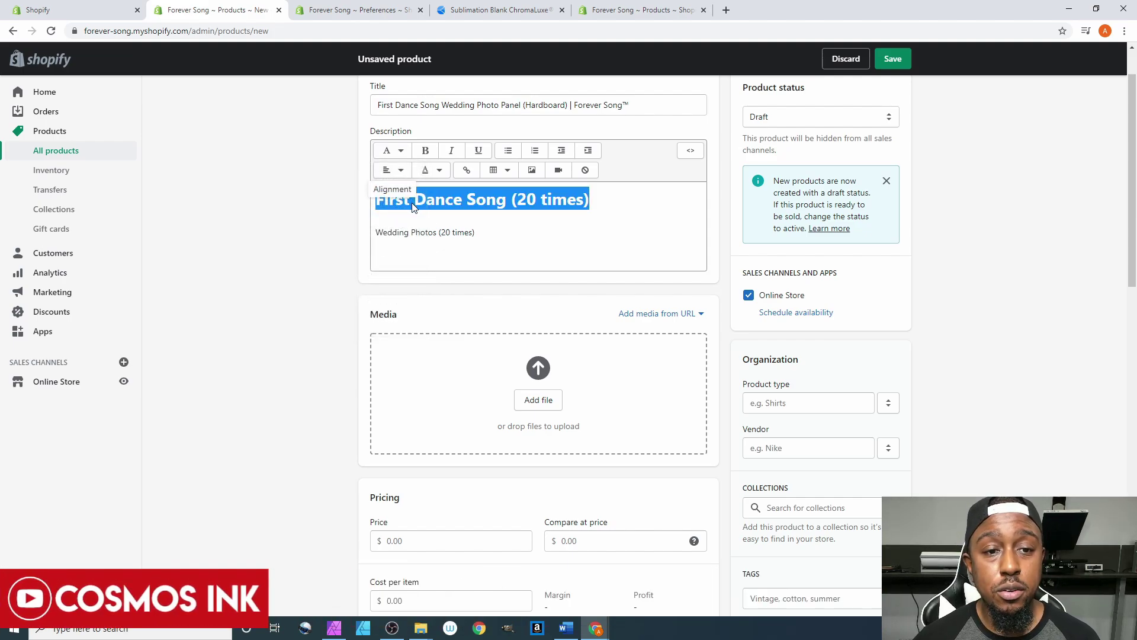
Examine the paragraph, heading and blockquote formats and the alignment options available for the description text
left_click(402, 151)
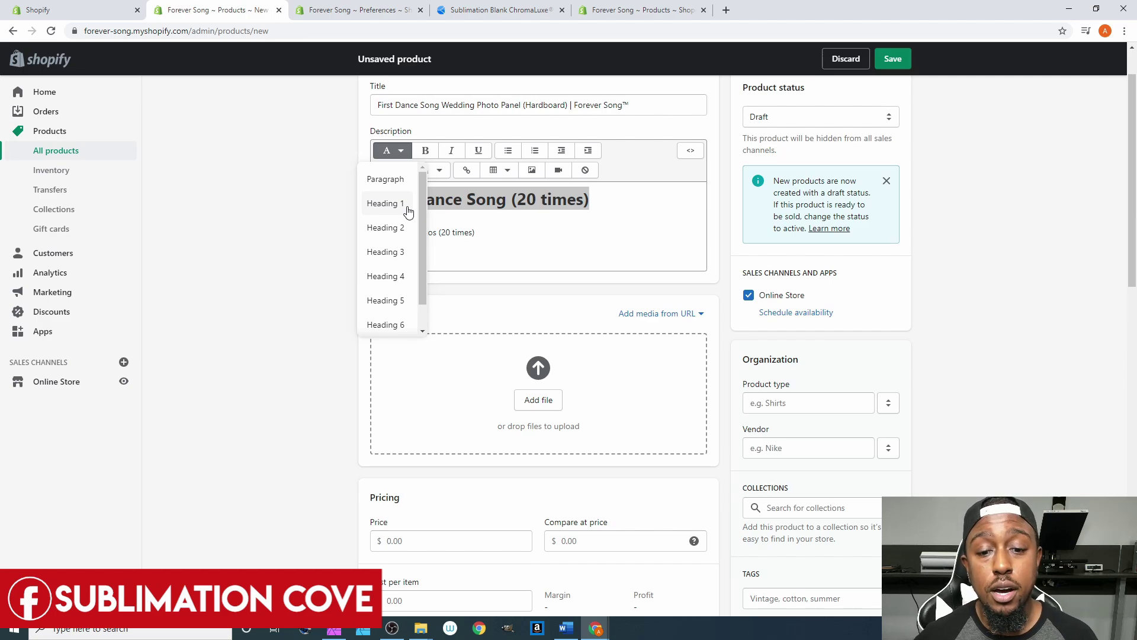
left_click(466, 230)
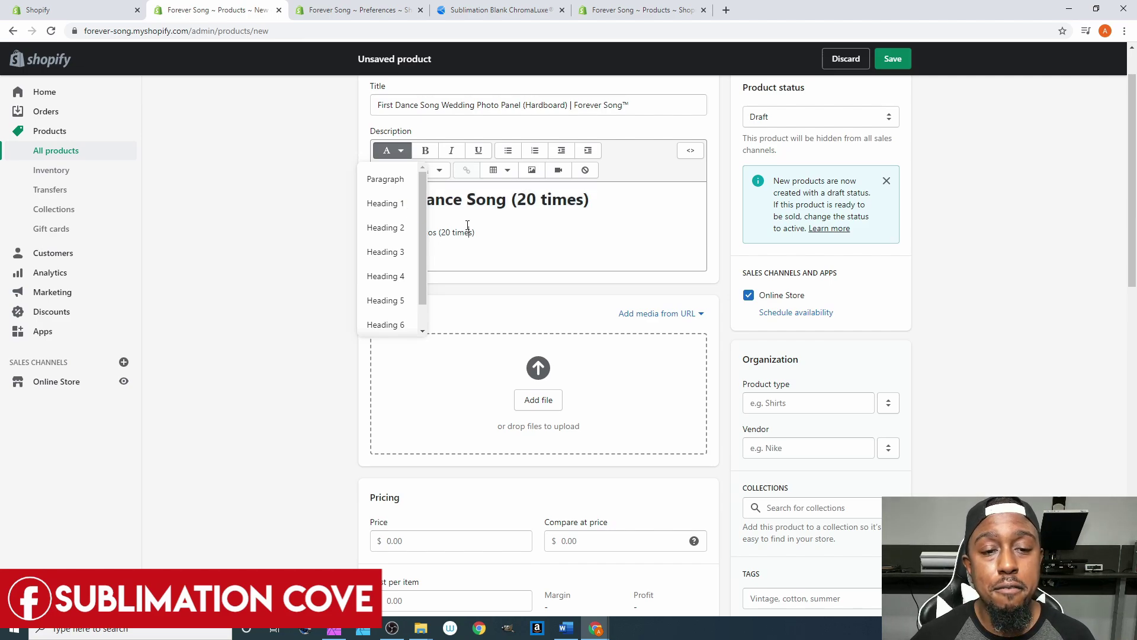
left_click(391, 170)
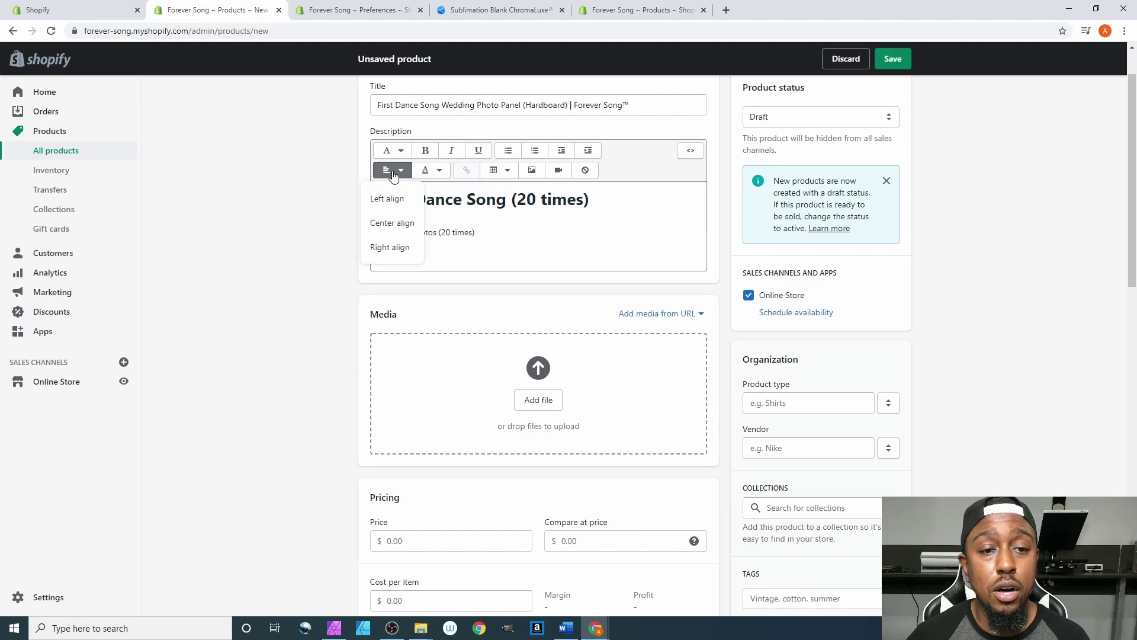
left_click(396, 150)
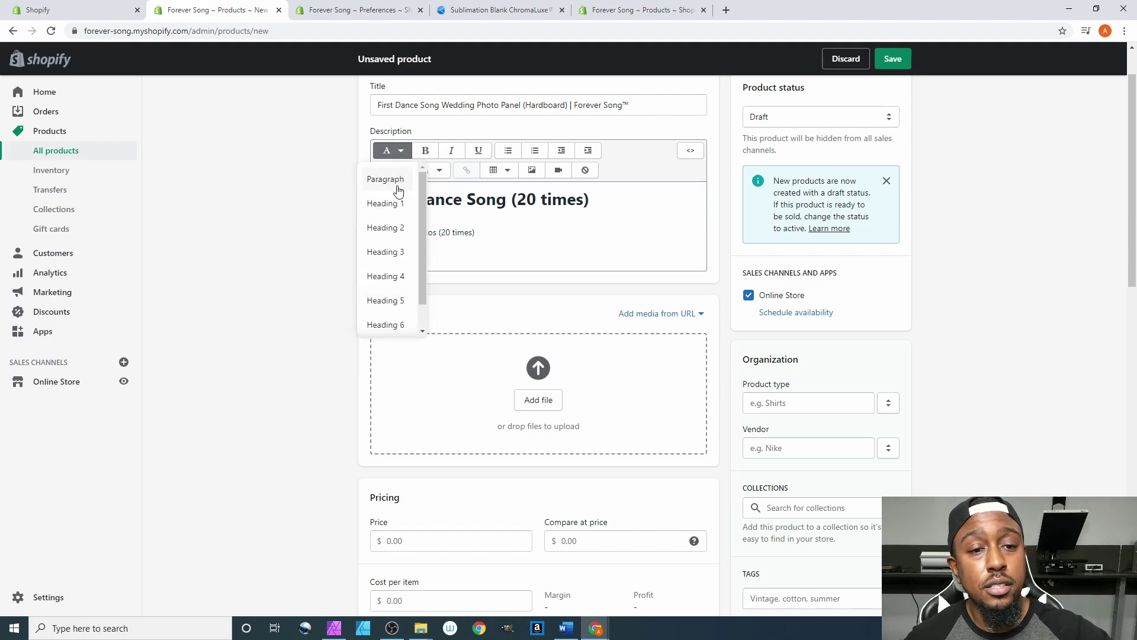
scroll(400, 252, "down", 1)
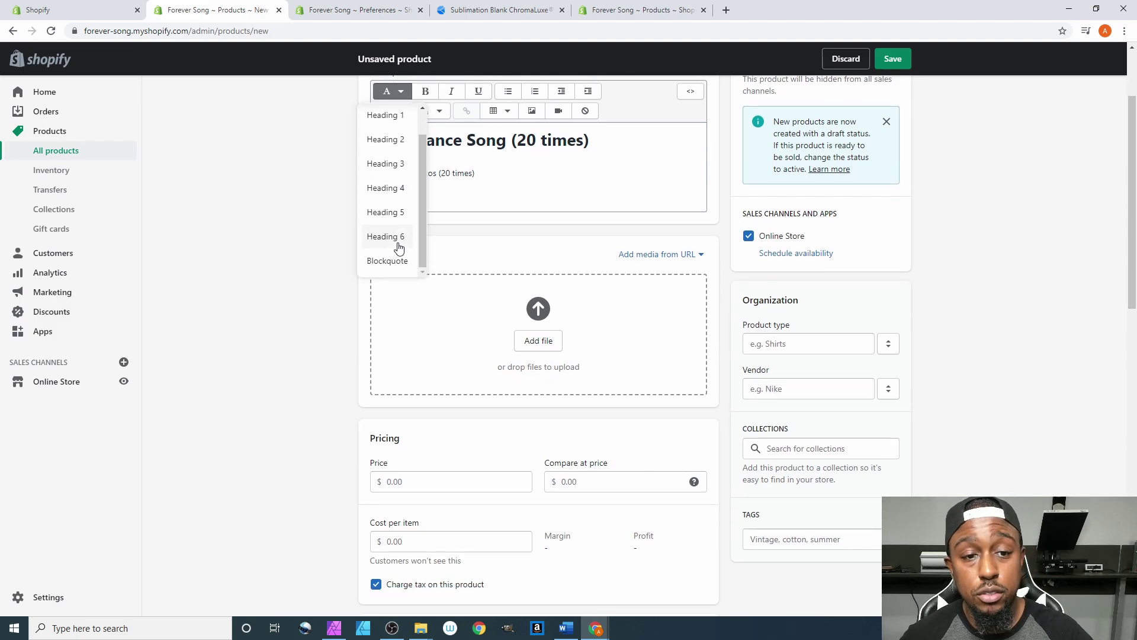
left_click(522, 165)
scroll(560, 163, "up", 1)
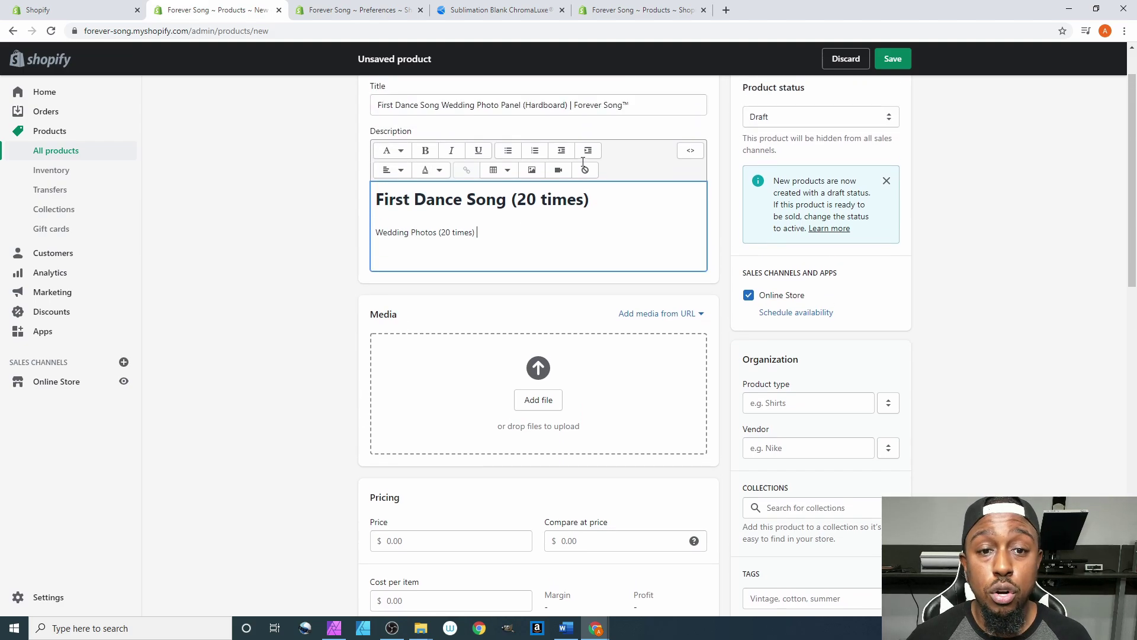
left_click(497, 235)
left_click_drag(597, 202, 368, 208)
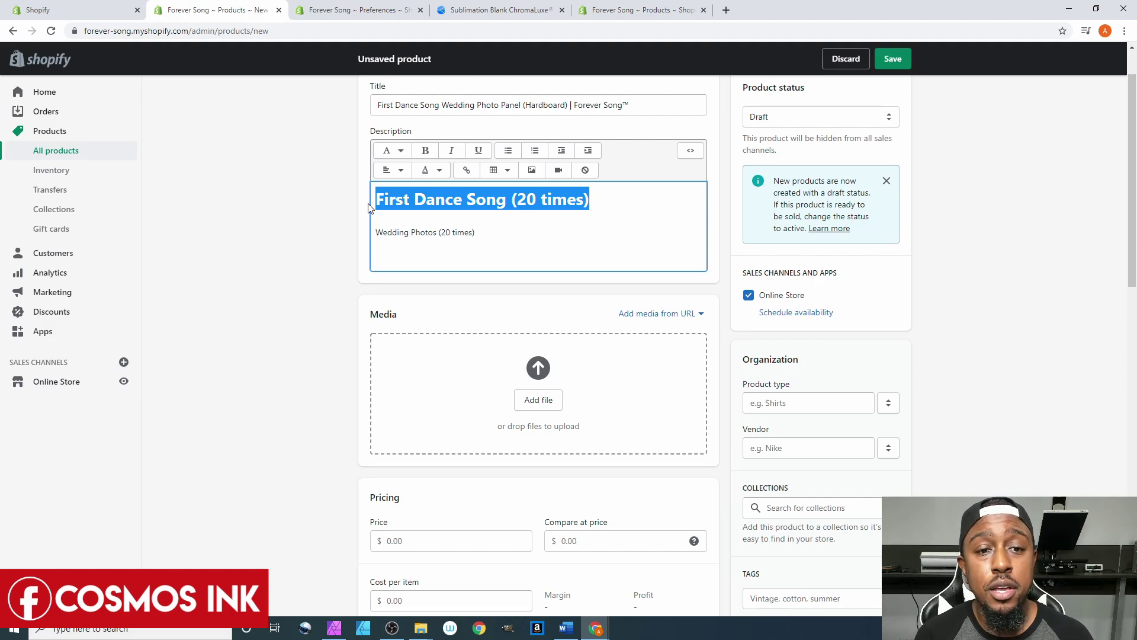
left_click(401, 150)
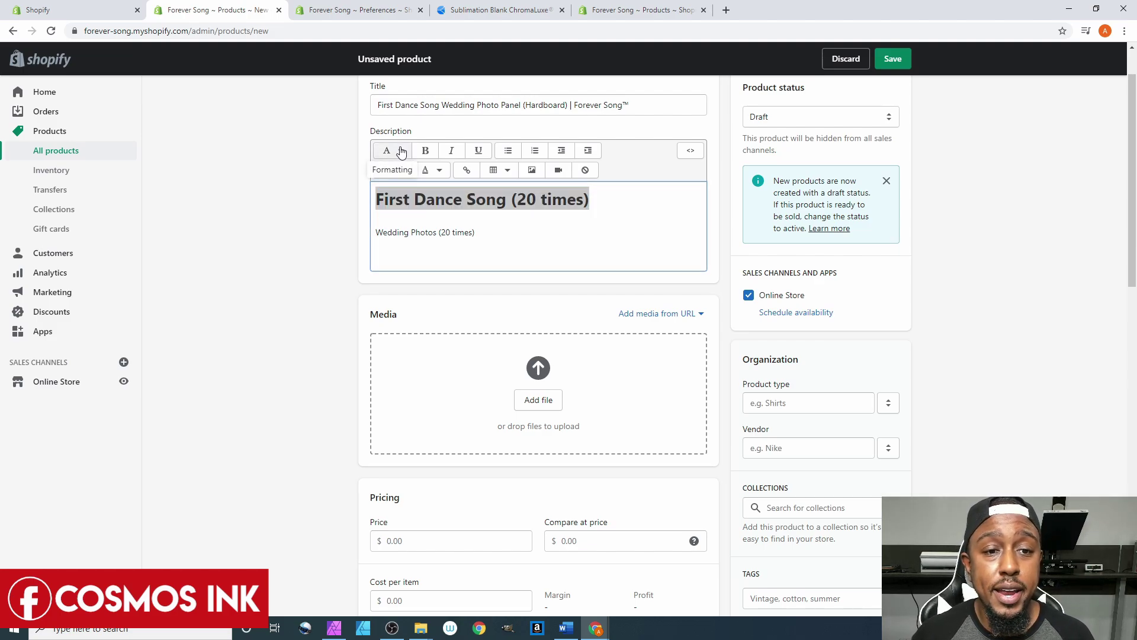
left_click(510, 229)
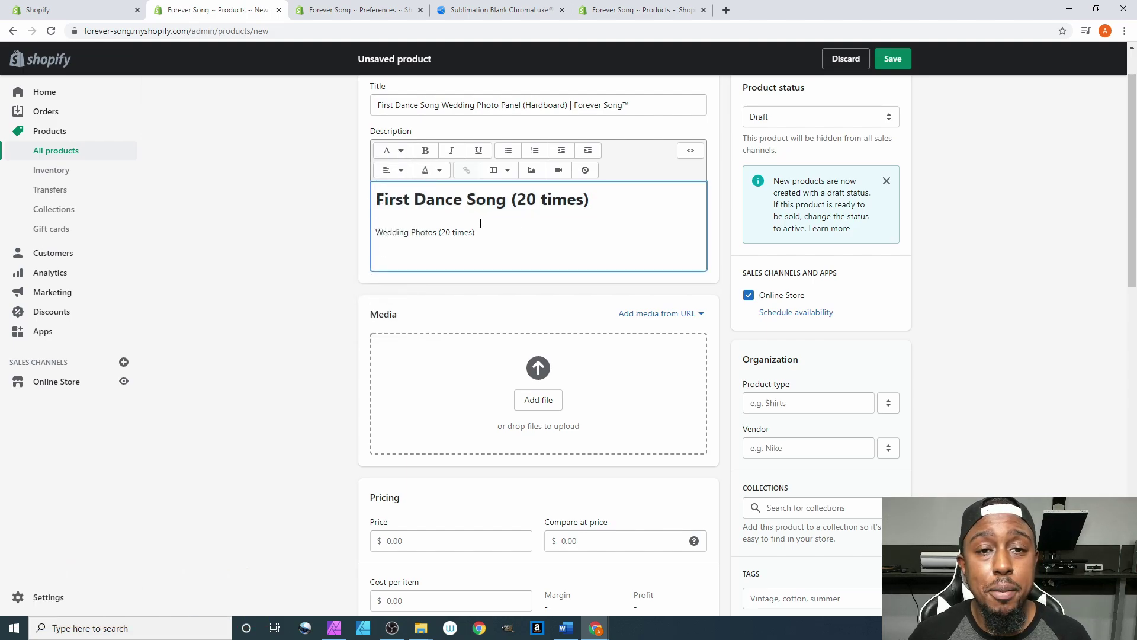
Try Heading 4 on the "Wedding Photos (20 times)" description line and settle on Heading 5
left_click_drag(479, 233, 375, 231)
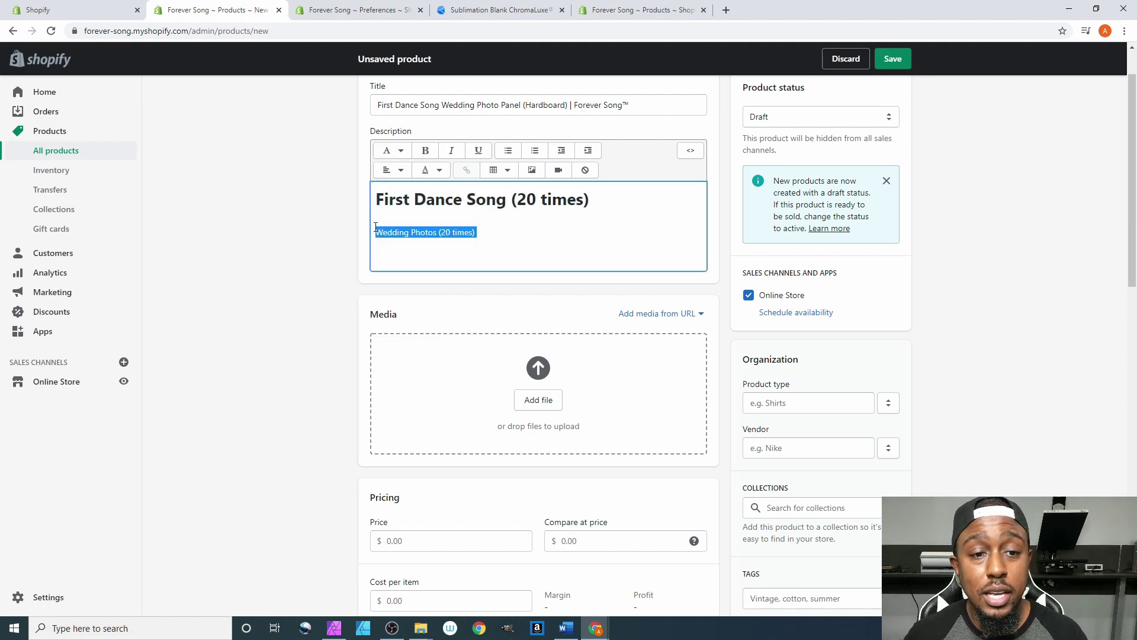
left_click(390, 151)
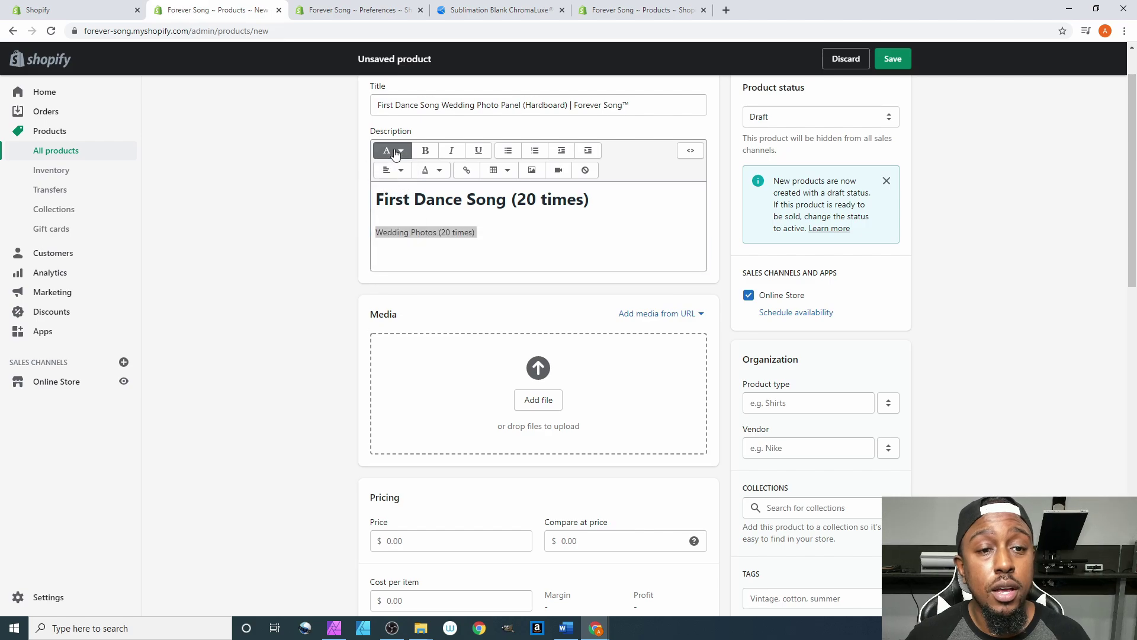
left_click(393, 276)
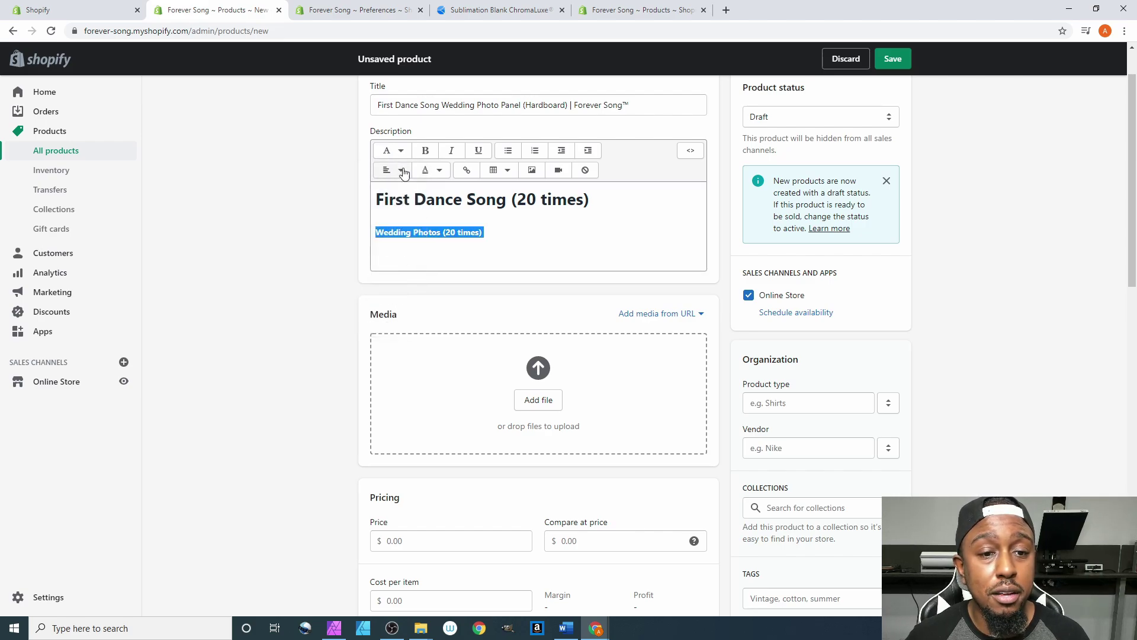
left_click(401, 297)
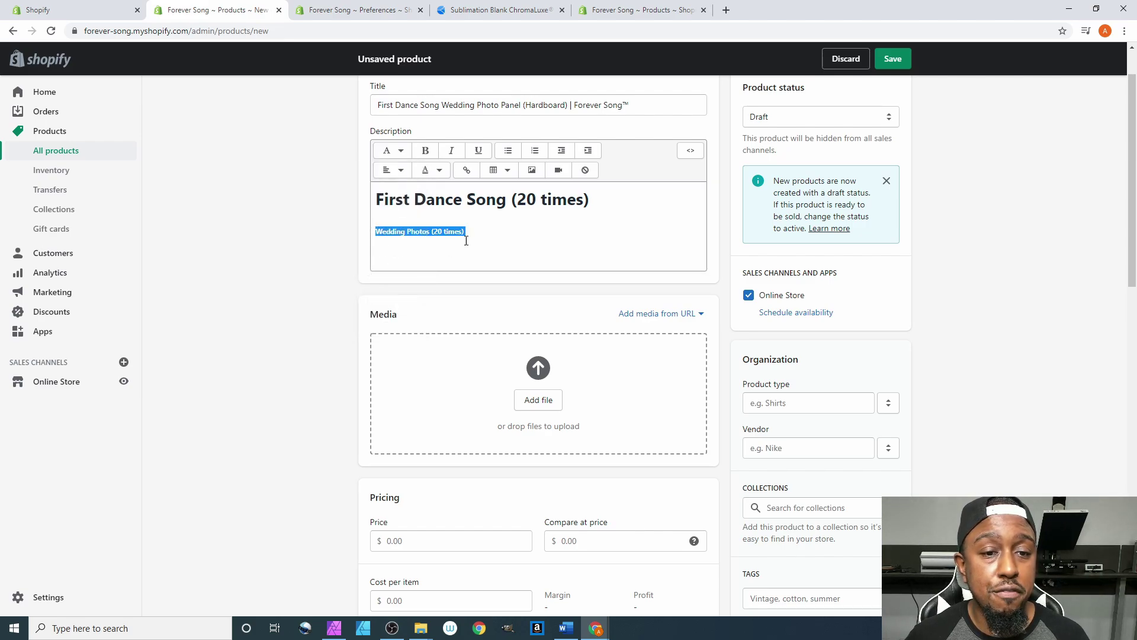
left_click(469, 231)
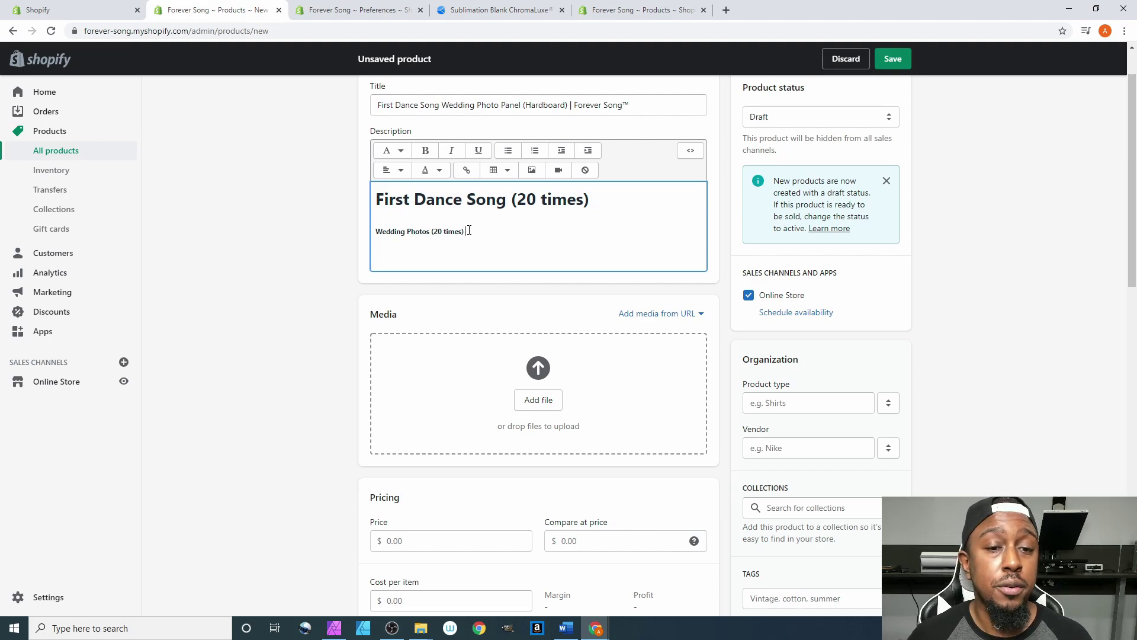
left_click_drag(469, 231, 375, 200)
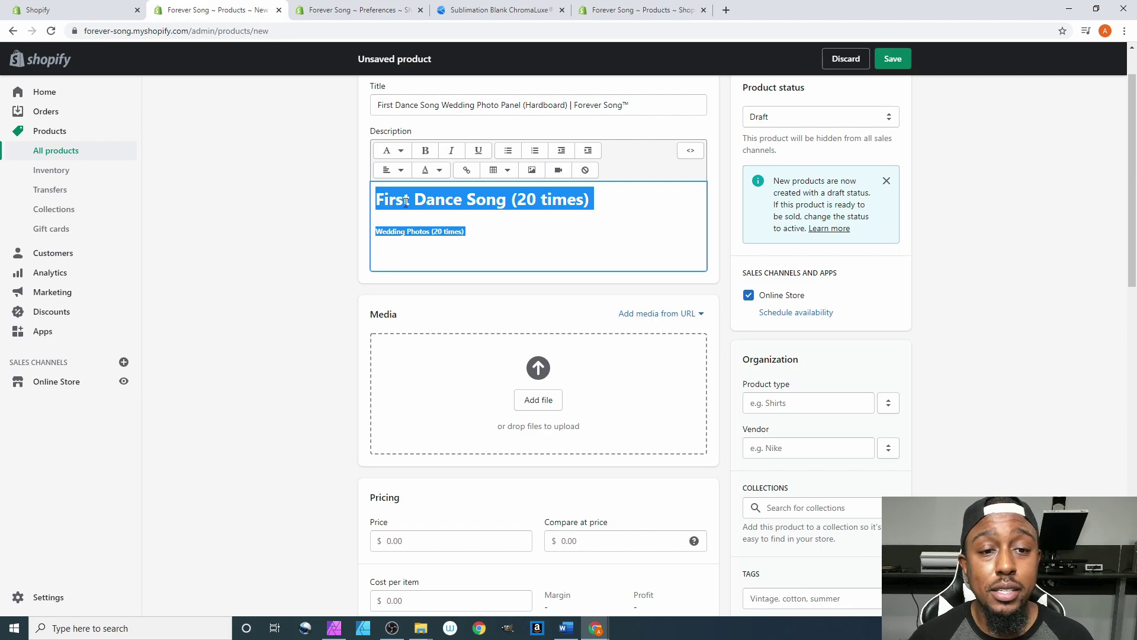
left_click(349, 217)
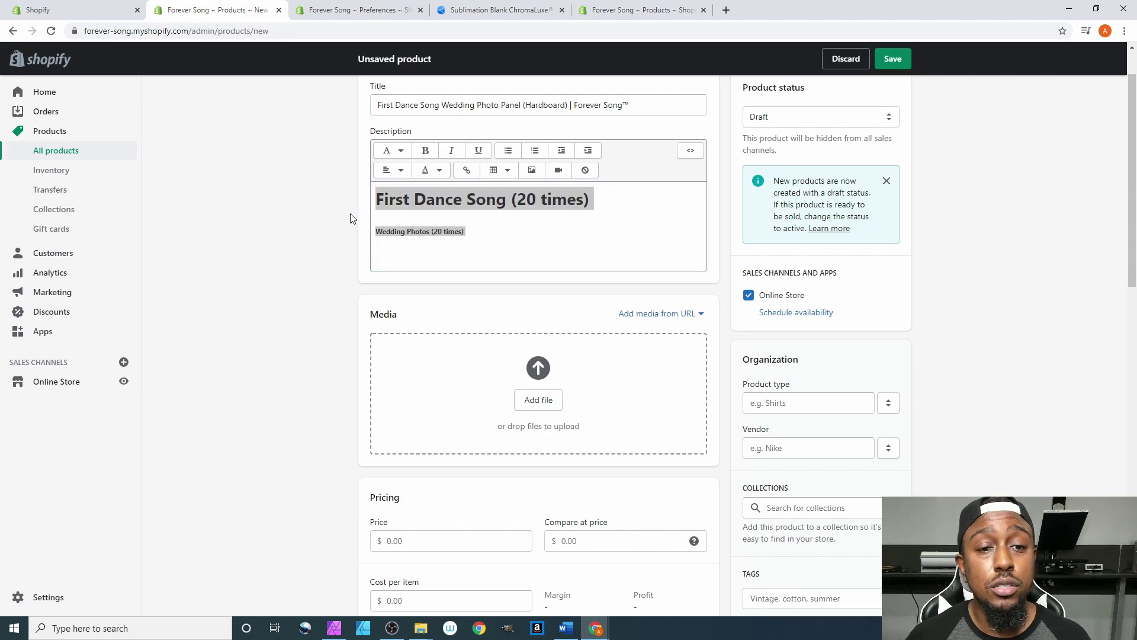
scroll(362, 219, "up", 1)
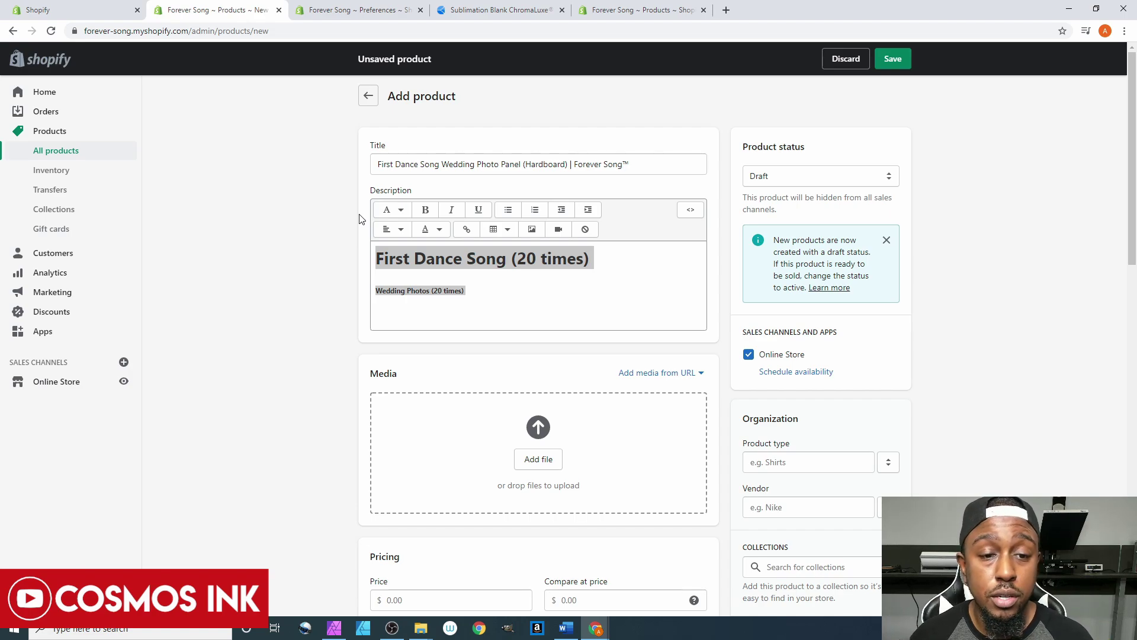
left_click(473, 279)
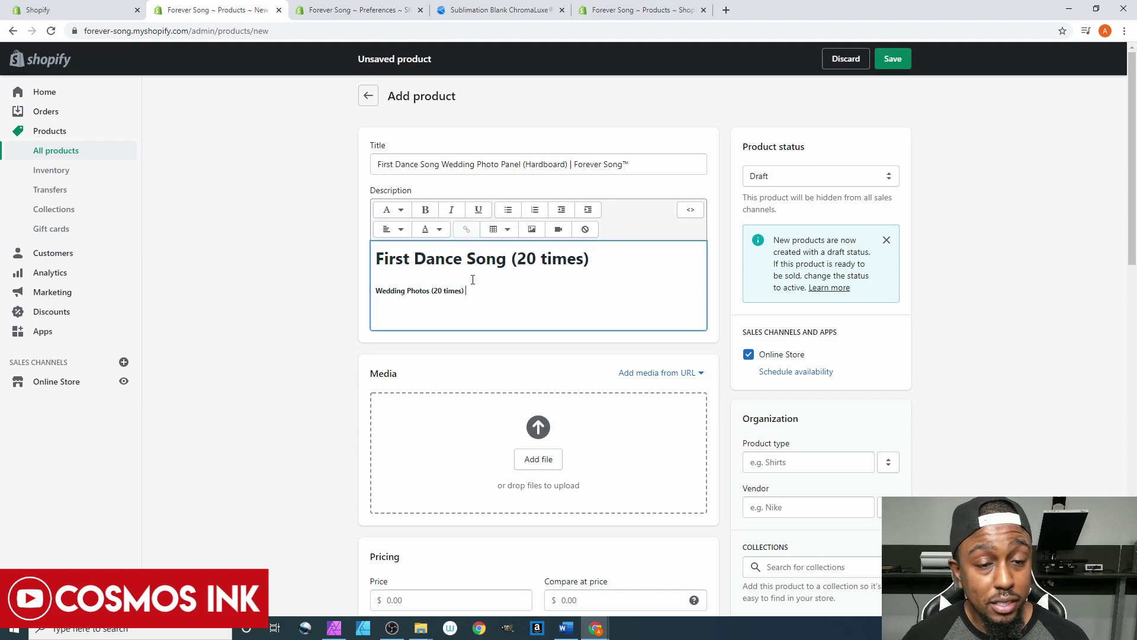
Upload the 6 x 6, 10 x 10 and 8 x 10 Hardboard Photo Panel images from the Downloads folder to the product media
scroll(473, 280, "down", 1)
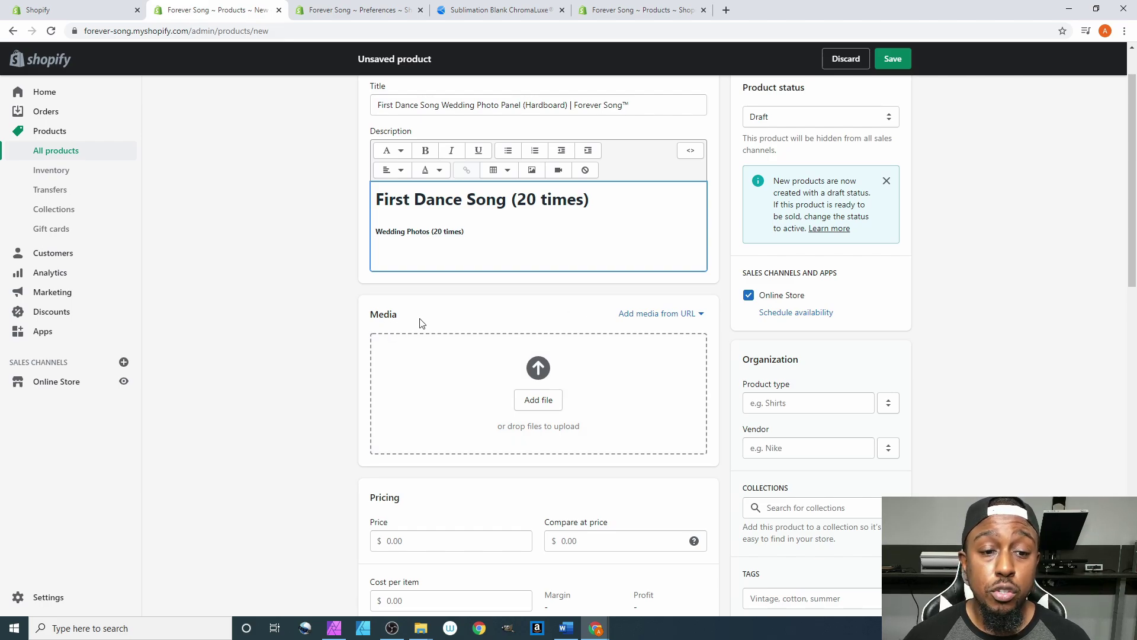
left_click(539, 370)
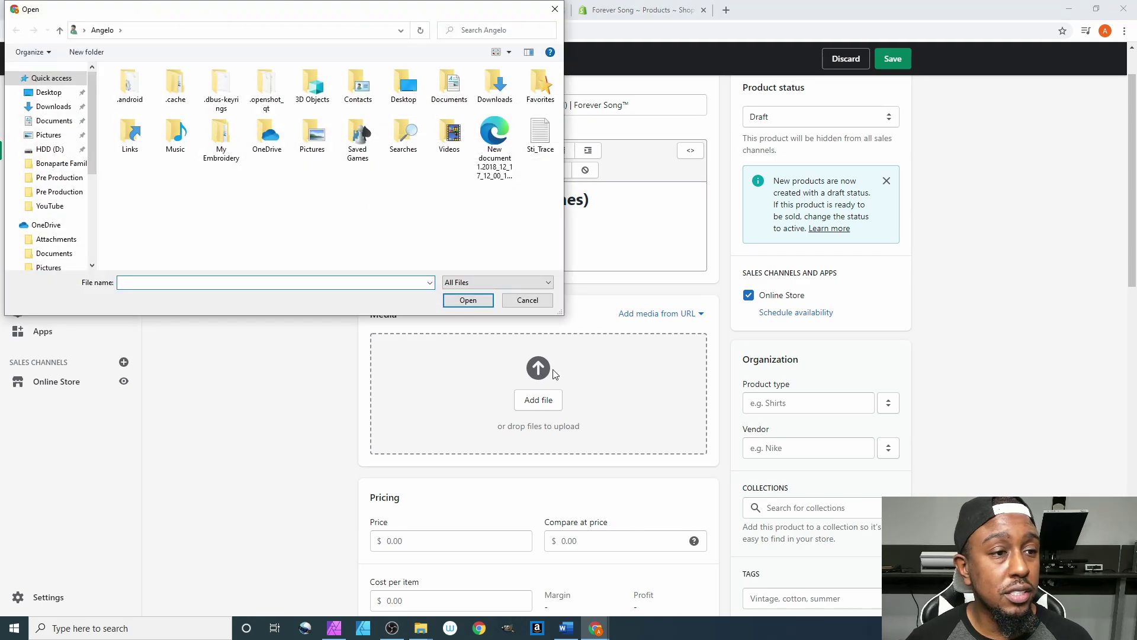
left_click(68, 107)
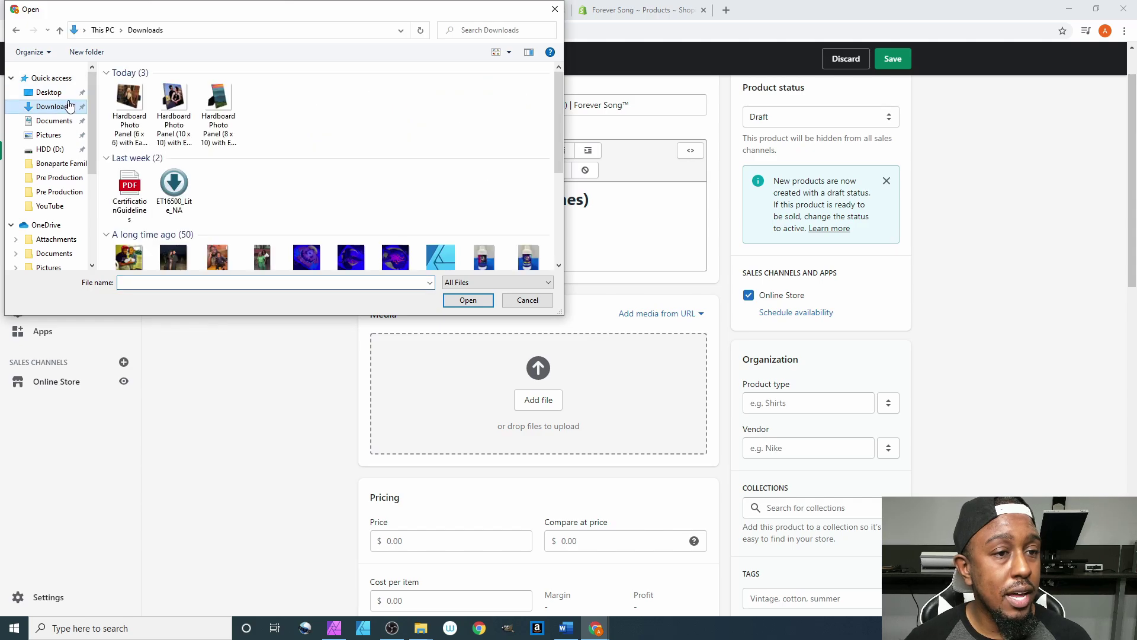
left_click_drag(256, 115, 105, 66)
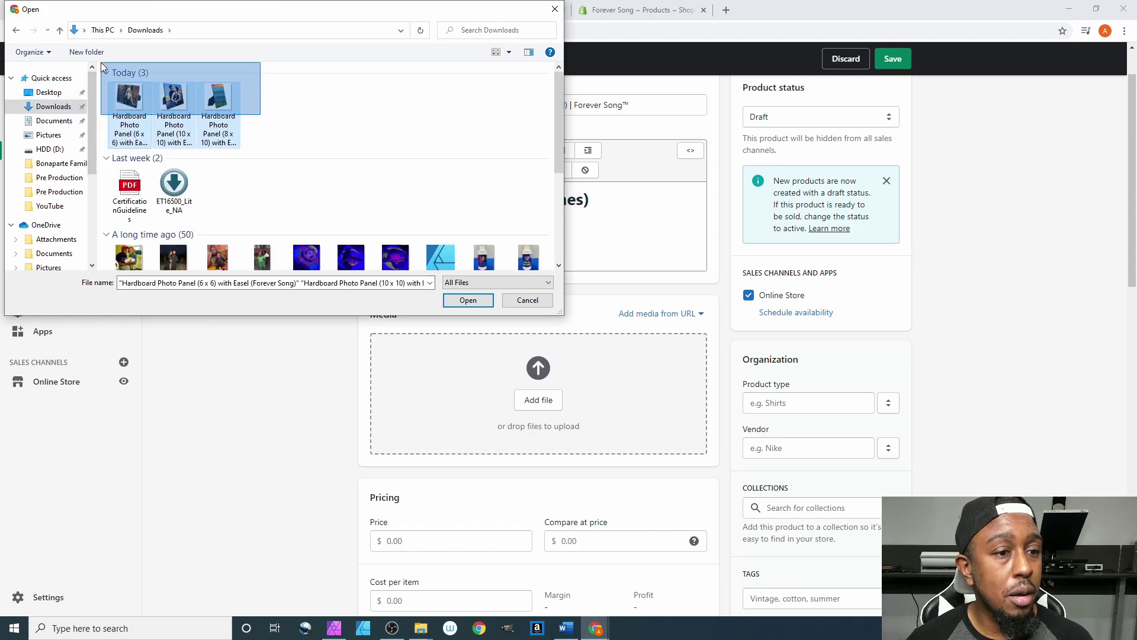
left_click(467, 301)
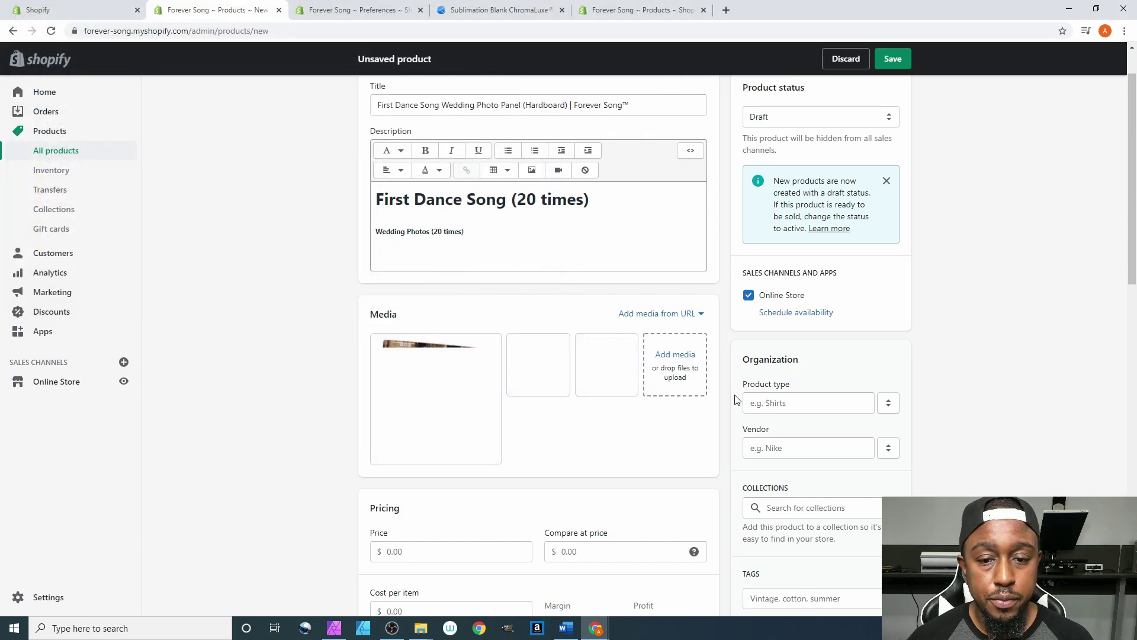
mouse_move(488, 360)
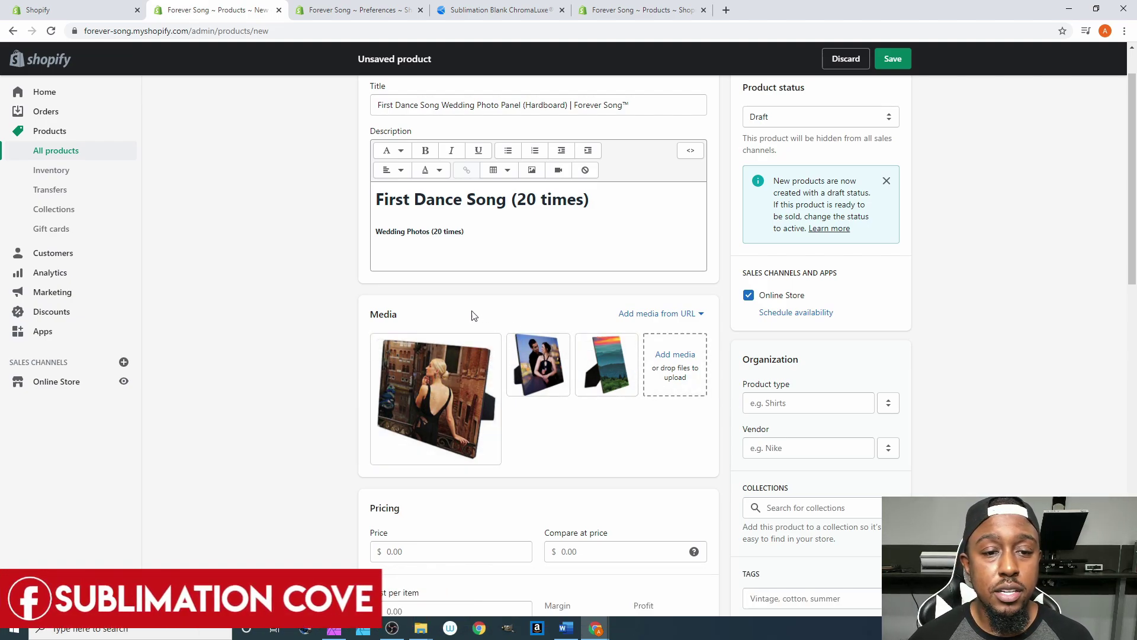
Preview the 10 x 10 panel image of the couple and move it to first place in the product media
scroll(472, 314, "up", 1)
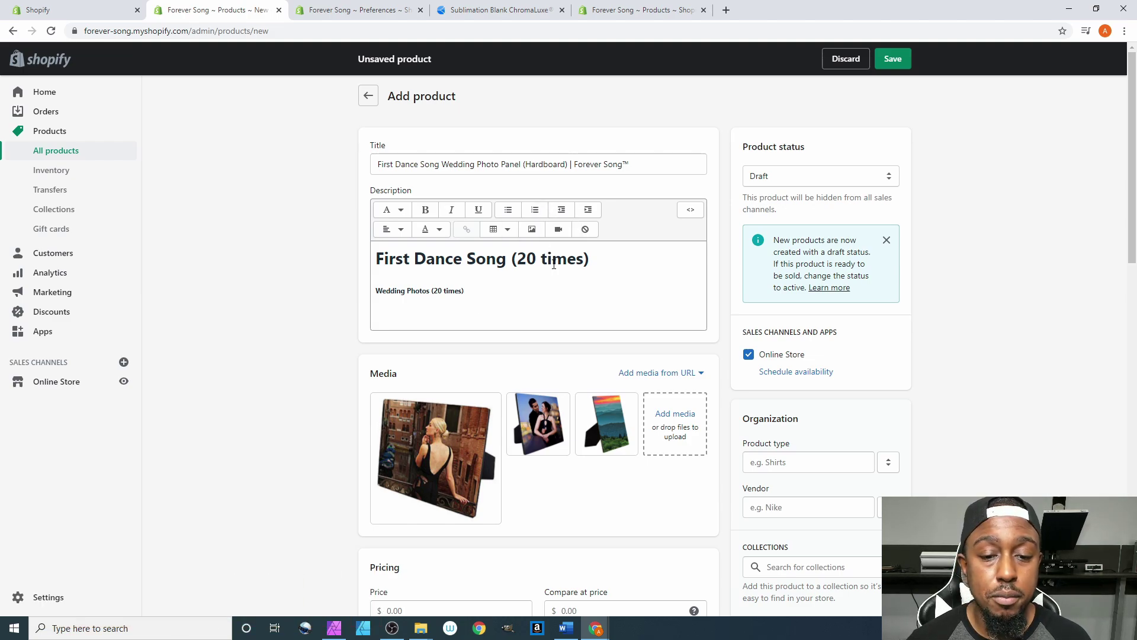
mouse_move(457, 460)
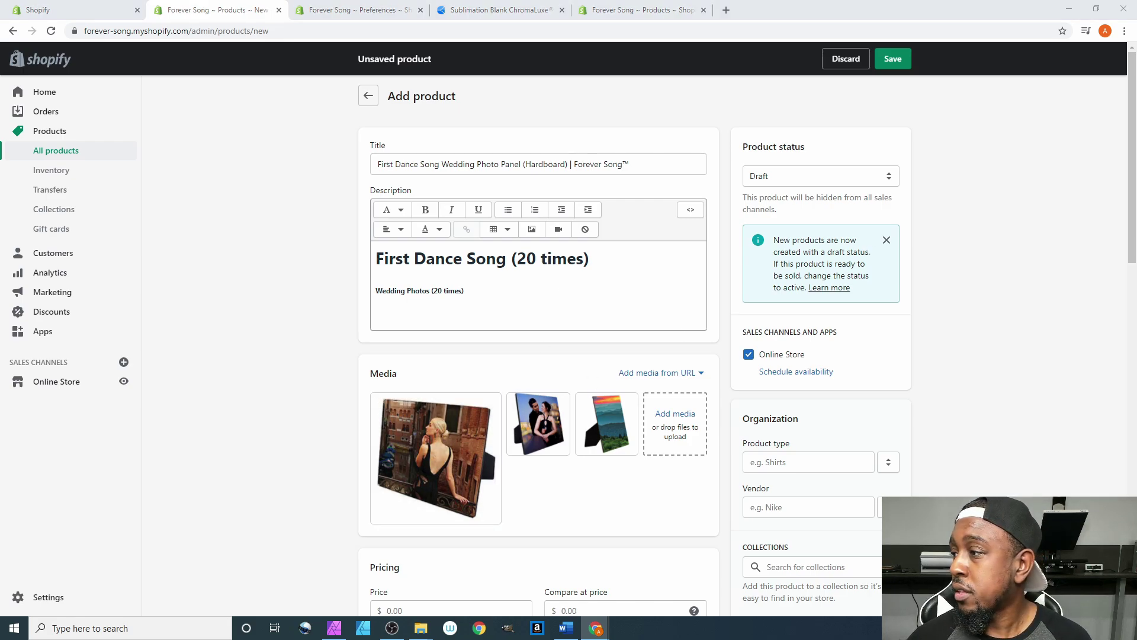
left_click(549, 408)
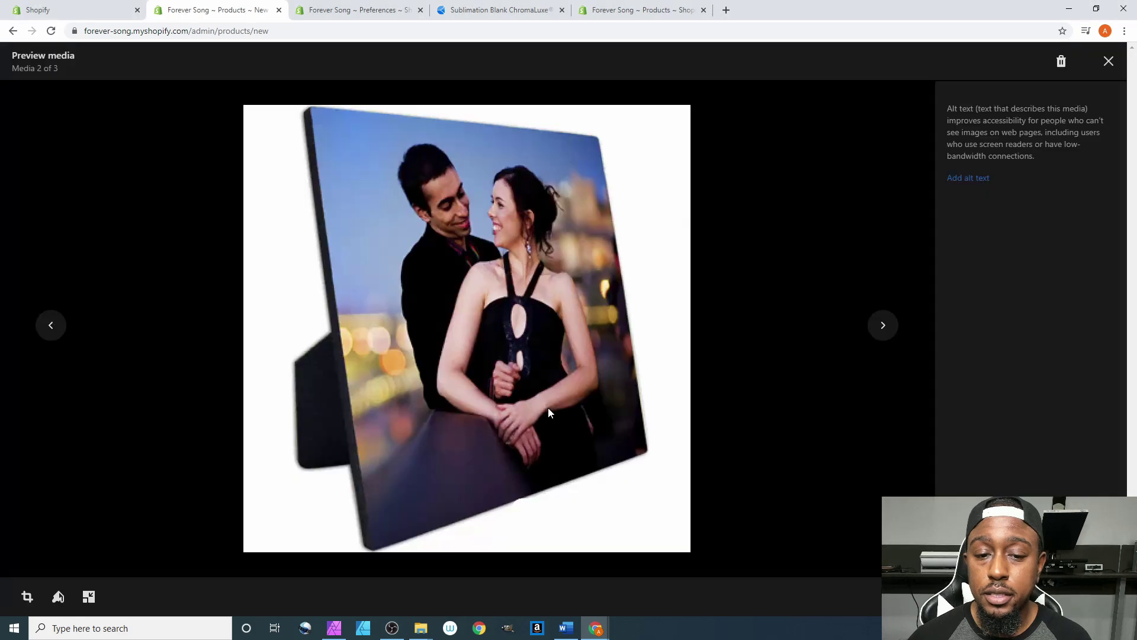
left_click(1108, 61)
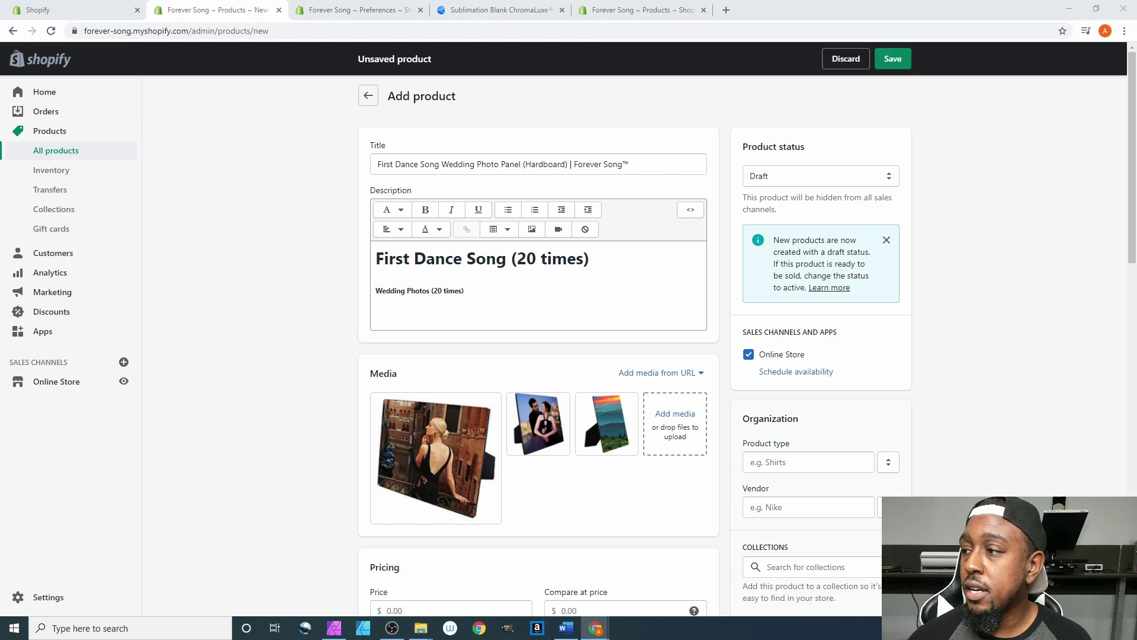
mouse_move(590, 424)
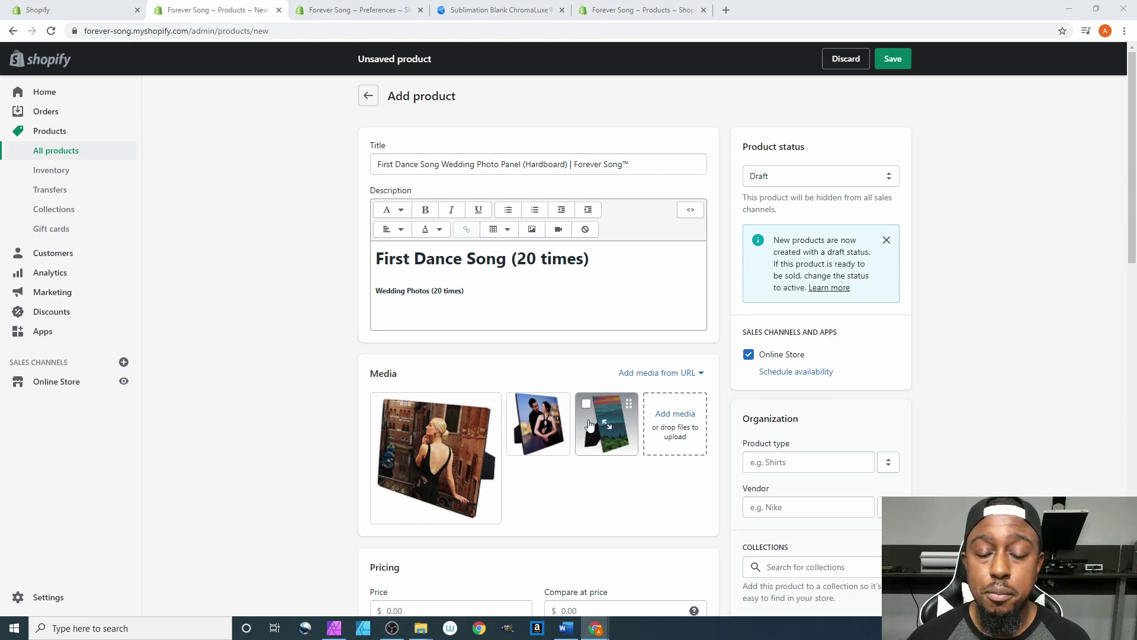
mouse_move(546, 408)
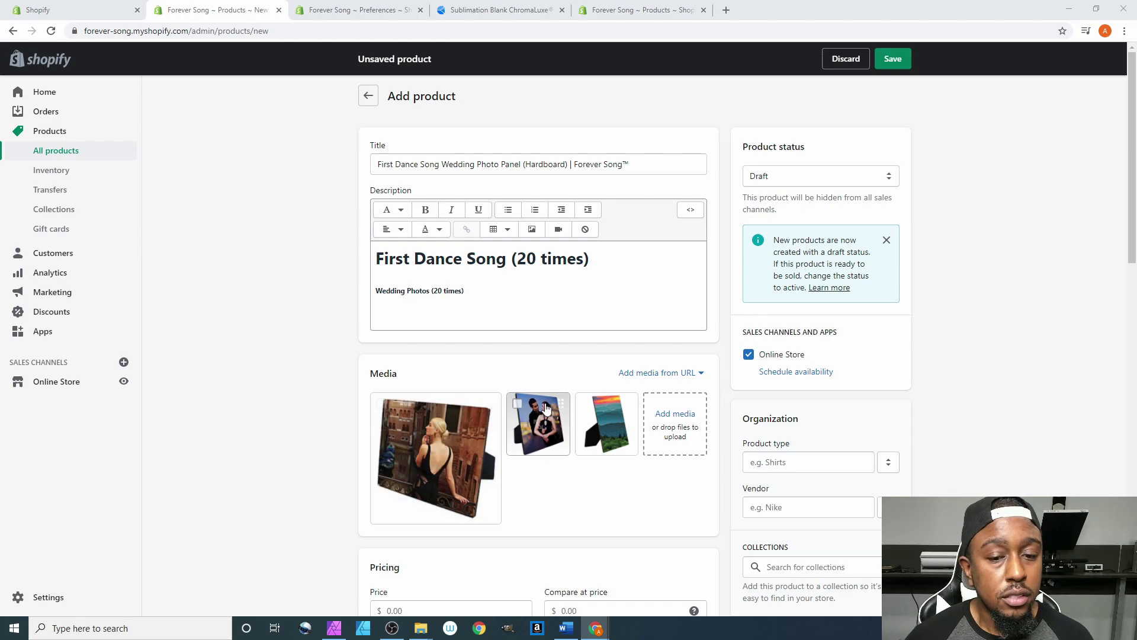
mouse_move(545, 409)
left_mouse_down()
mouse_move(511, 426)
mouse_move(468, 418)
left_mouse_up()
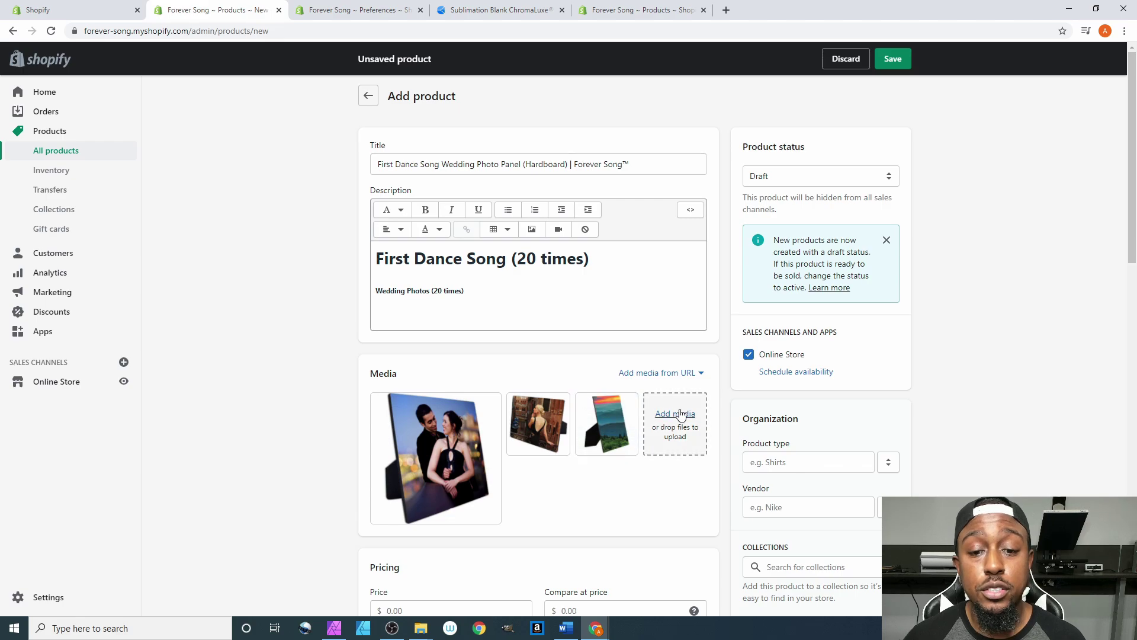
Reuse the product title "First Dance Song Wedding Photo Panel (Hardboard) | Forever Song™" as alt text for the first media image of the couple
mouse_move(559, 430)
left_mouse_down()
mouse_move(462, 445)
mouse_move(546, 424)
left_mouse_up()
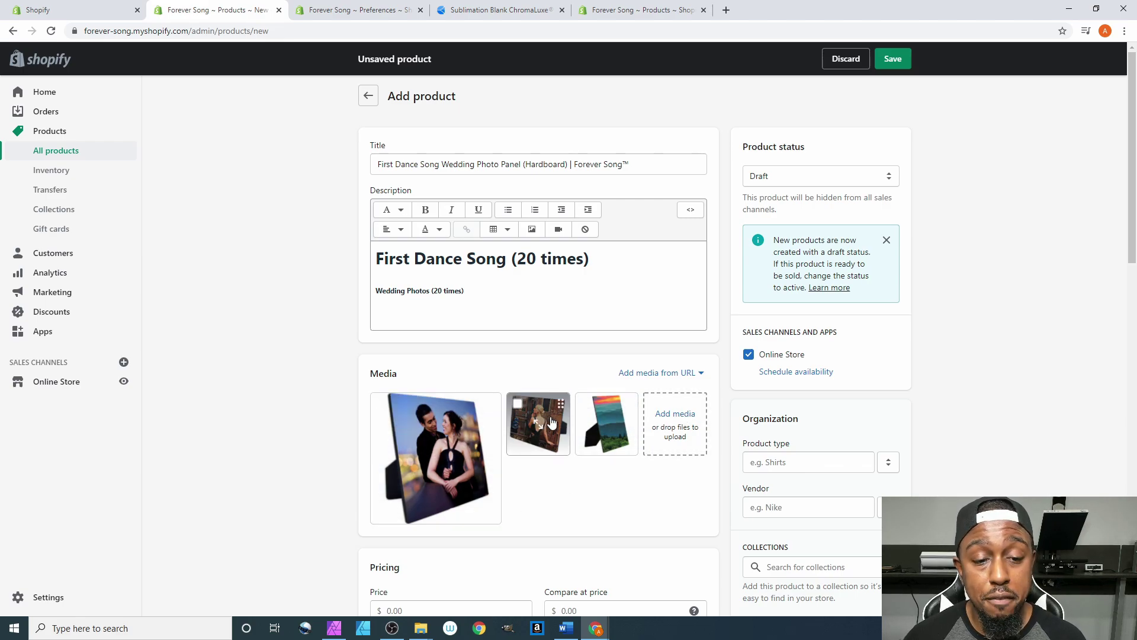
left_click(450, 418)
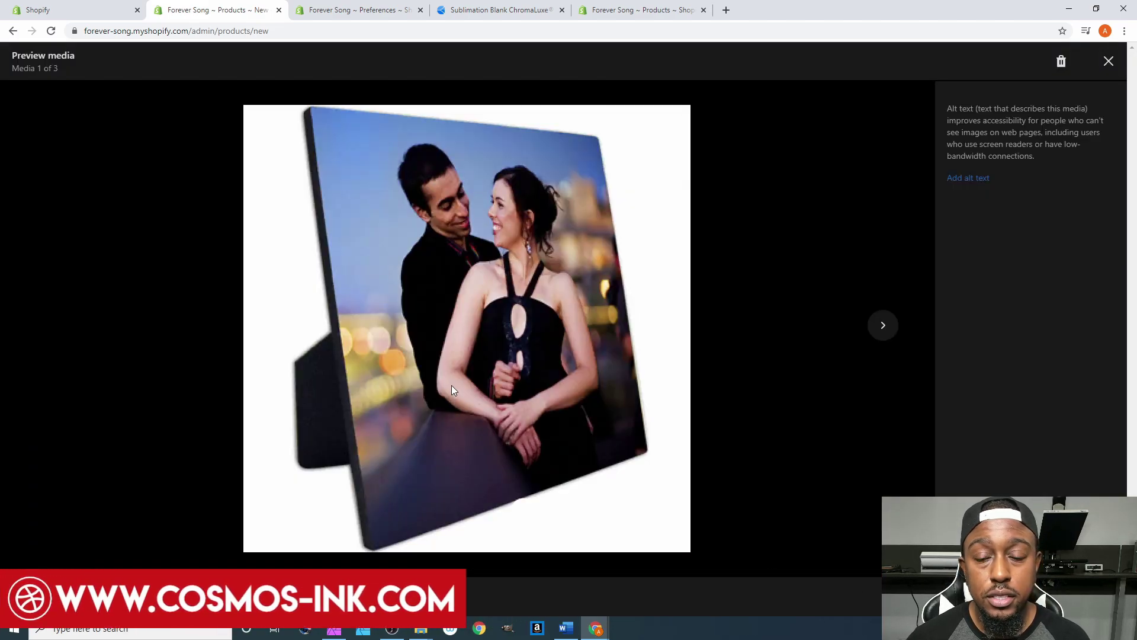
left_click(981, 180)
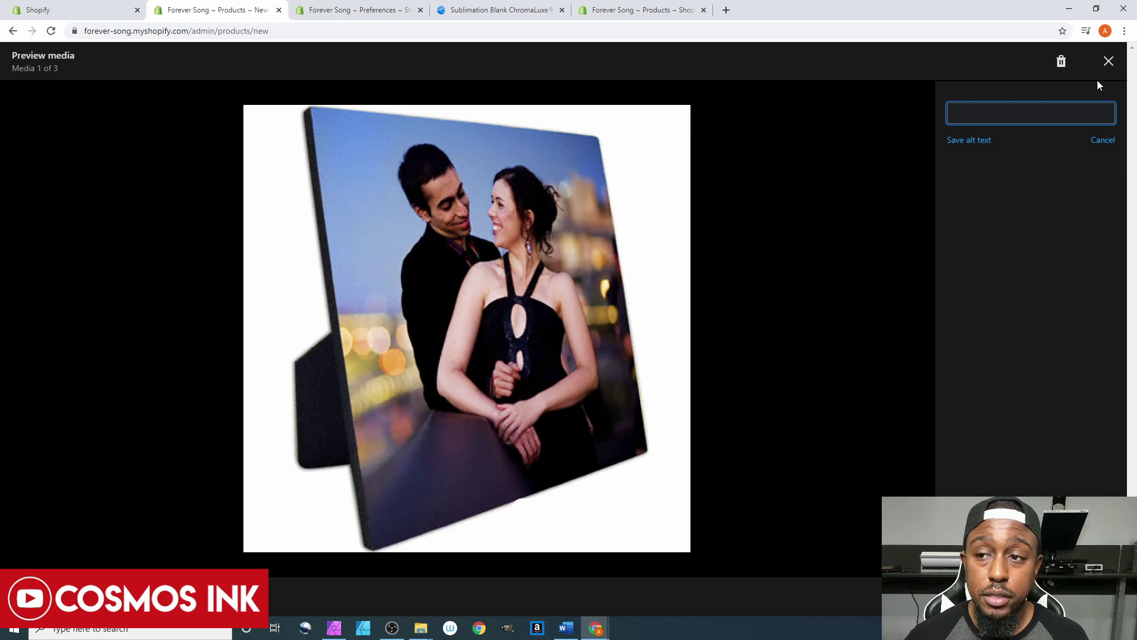
left_click(1109, 60)
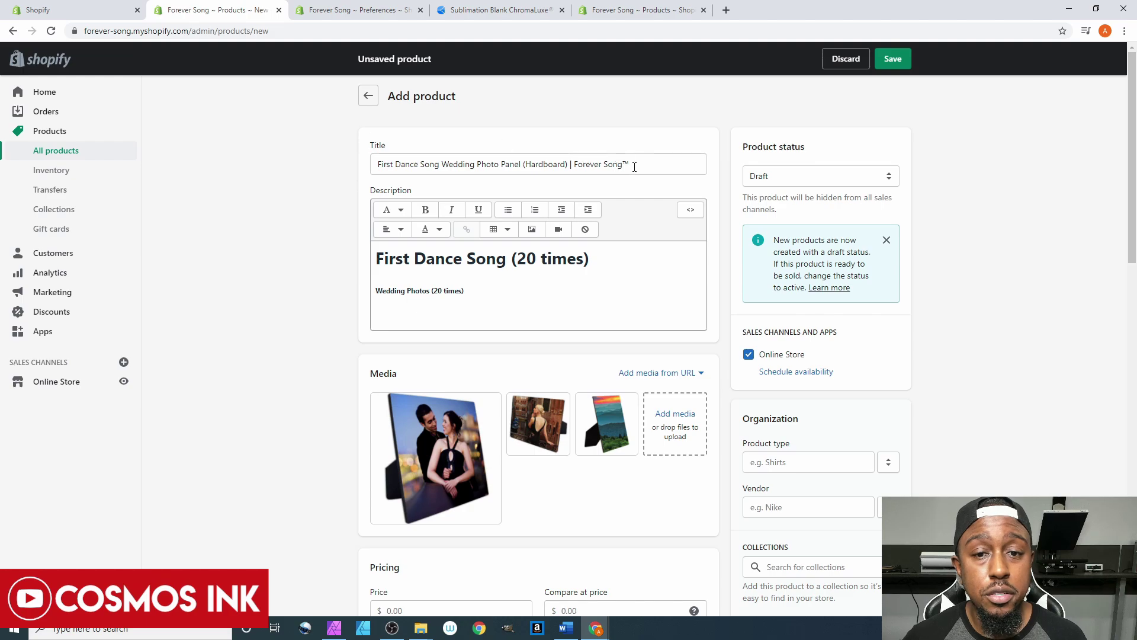
left_click_drag(630, 164, 374, 165)
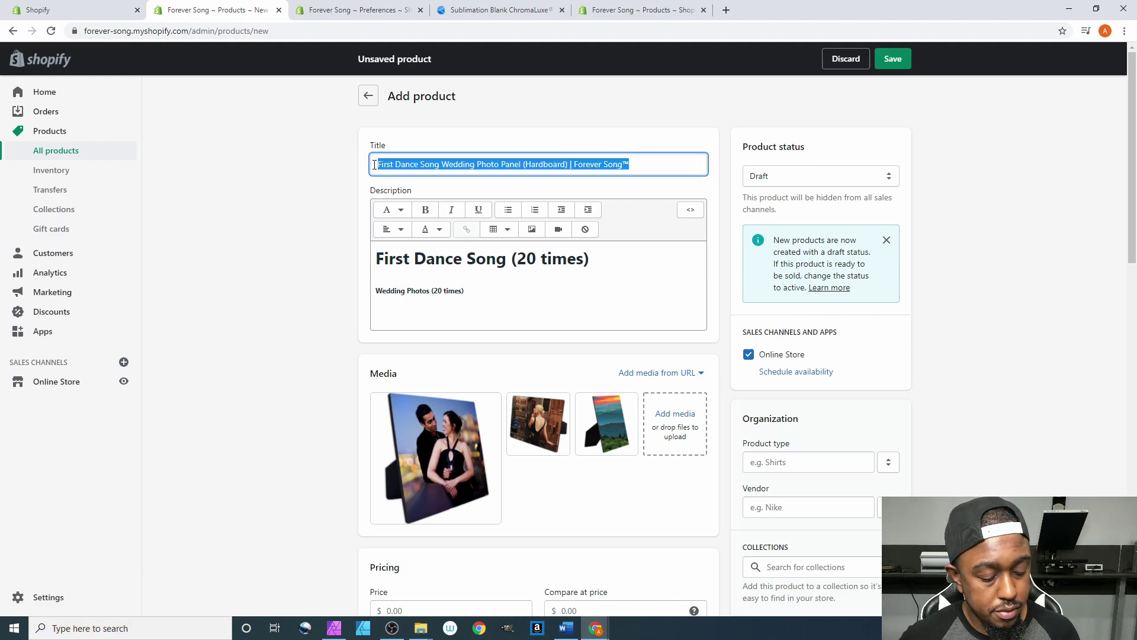
left_click(432, 418)
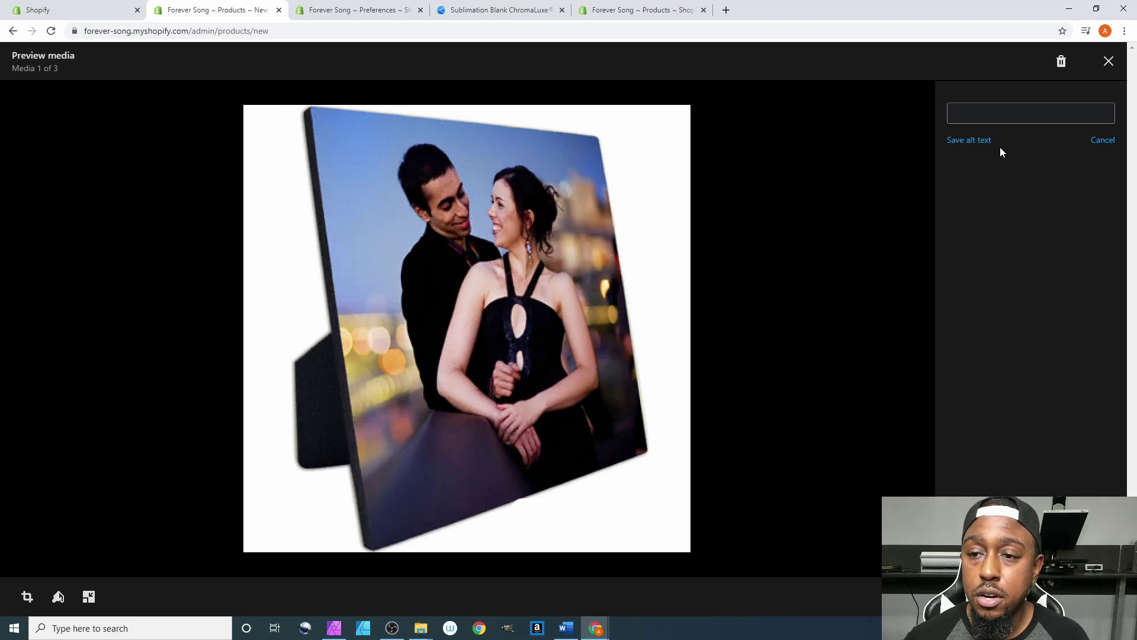
left_click(995, 115)
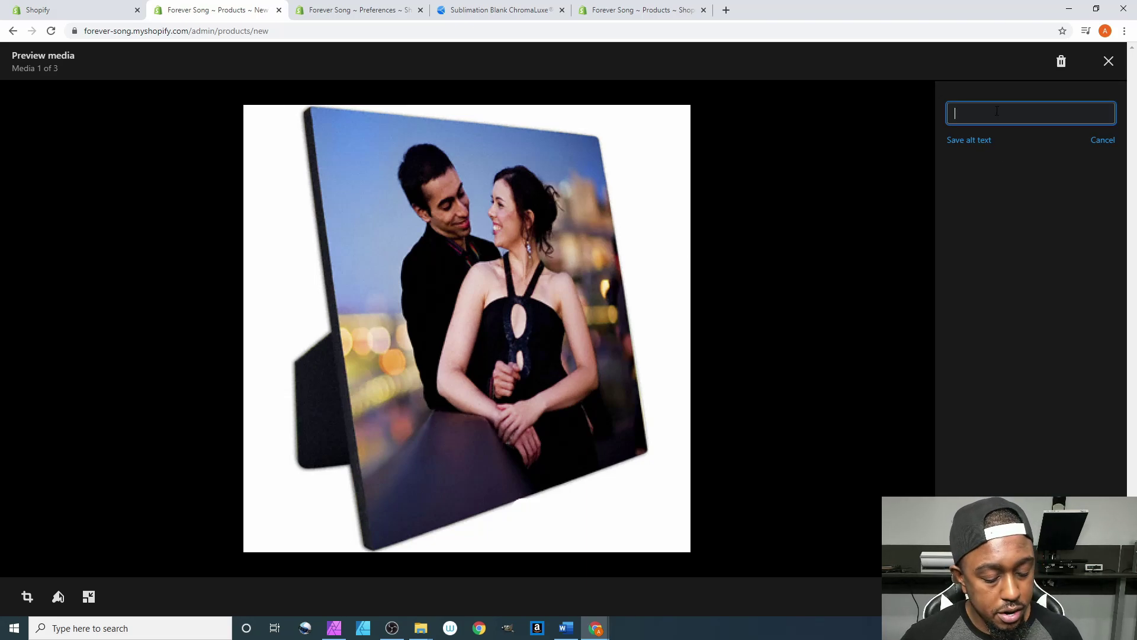
type("Photo Panel (Hardboard) | Forever Song™")
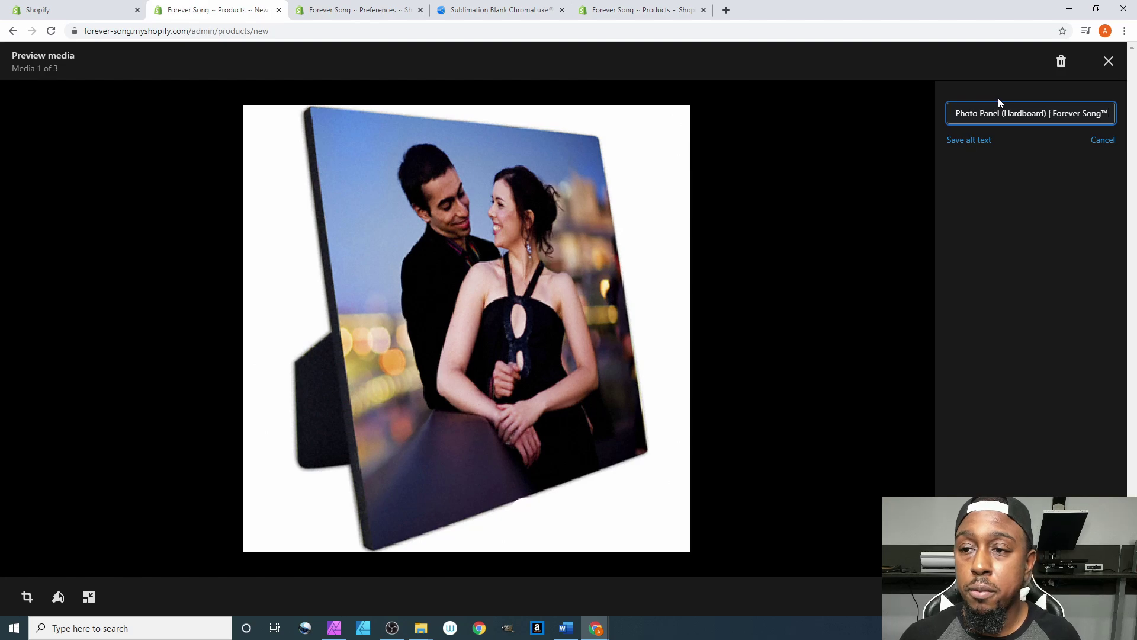
left_click_drag(1105, 113, 968, 113)
left_click(1076, 112)
left_click_drag(1069, 112, 1112, 113)
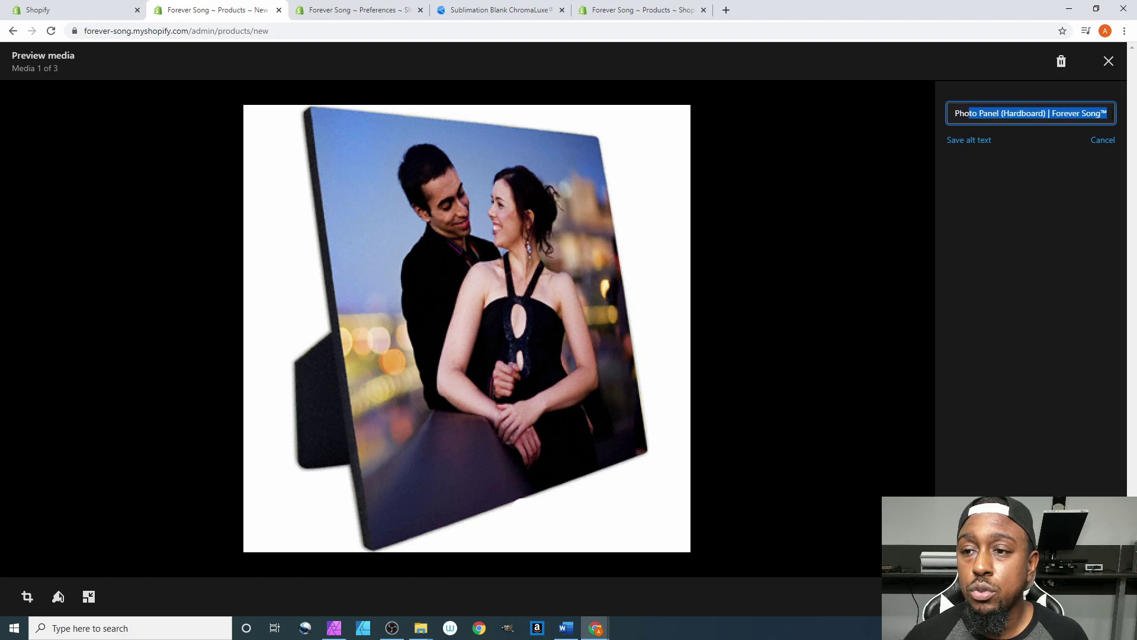
left_click(1109, 114)
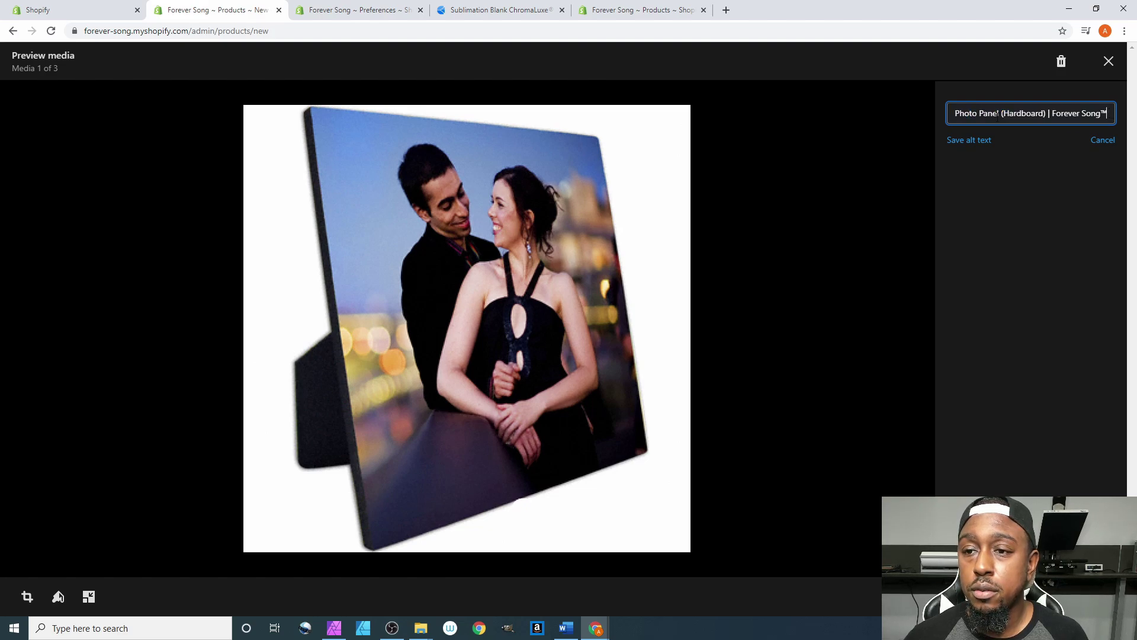
left_click_drag(984, 113, 1112, 113)
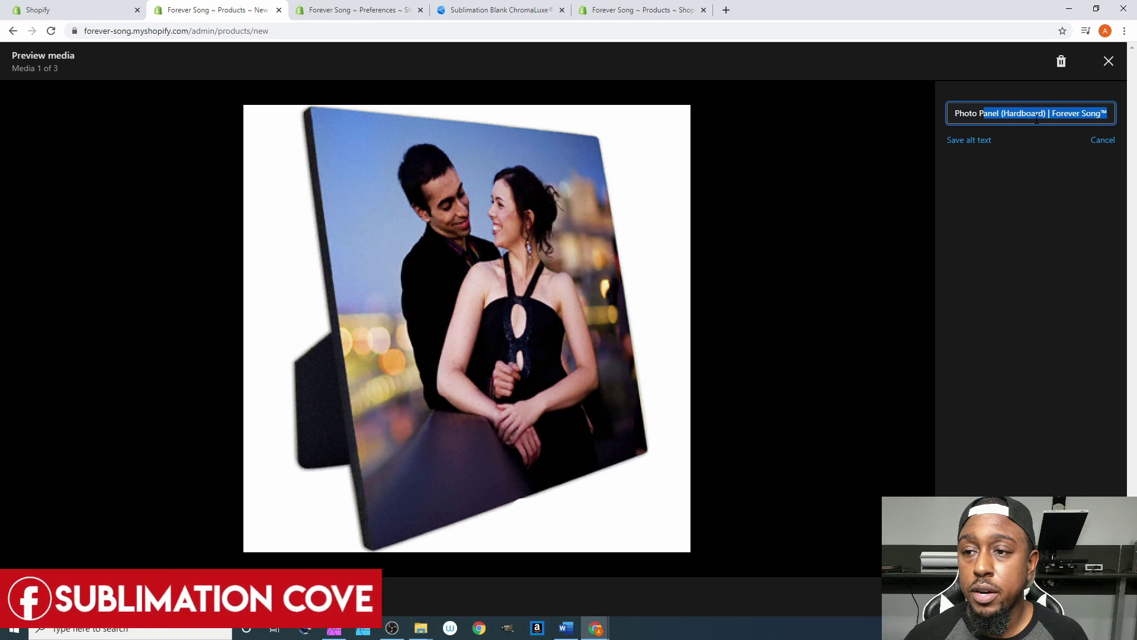
left_click(1108, 113)
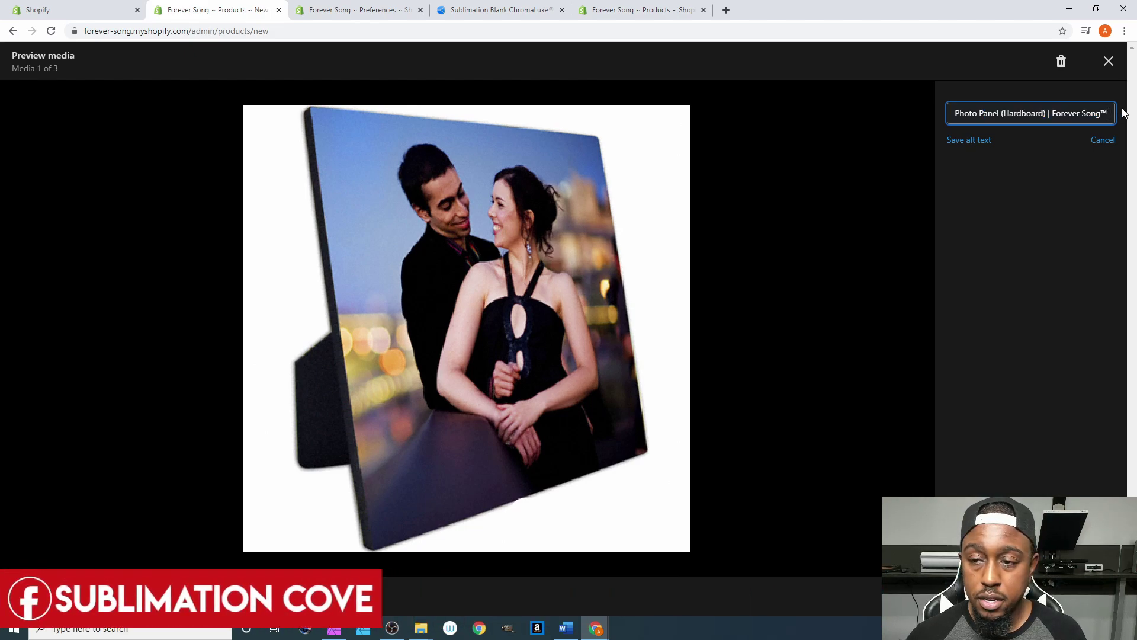
type("(")
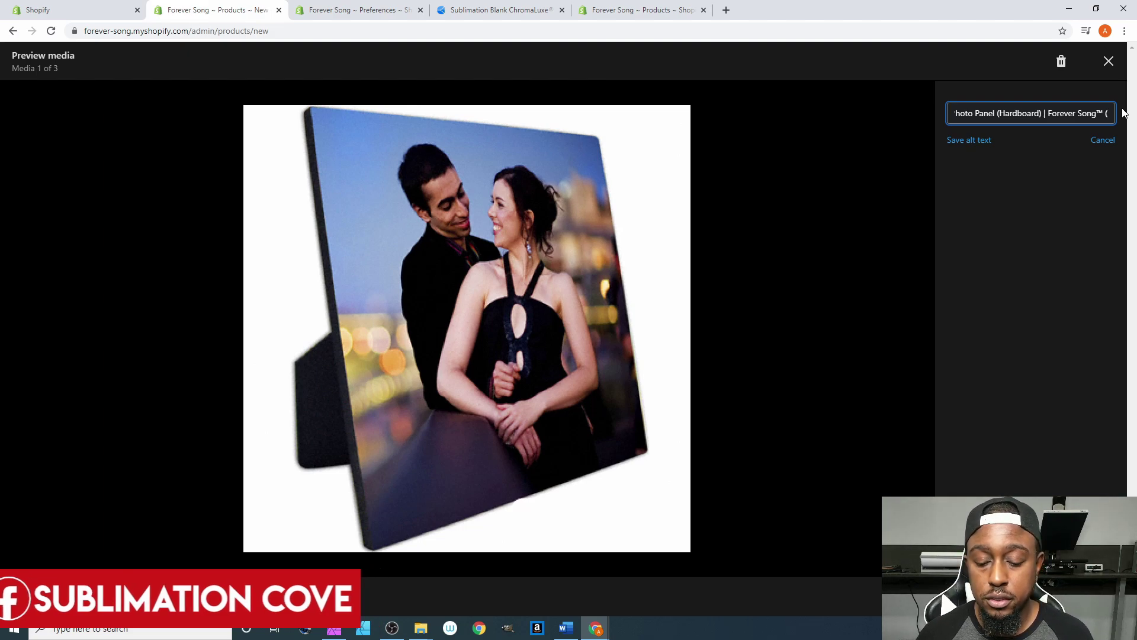
key("BackSpace")
key("BackSpace")
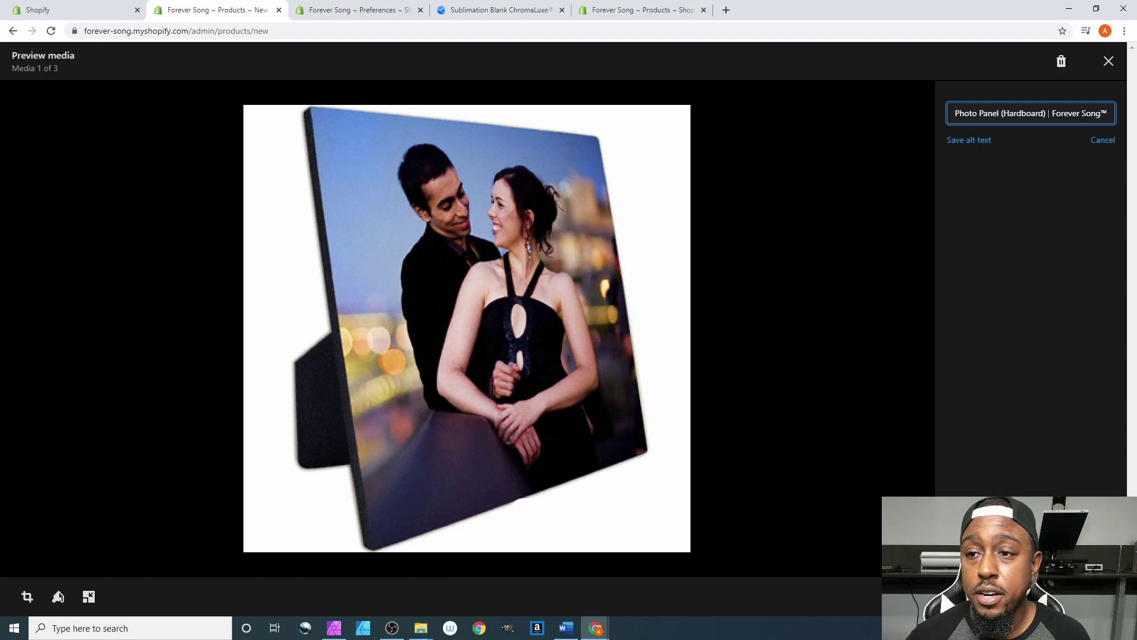
Insert "(10 x 10)" after "(Hardboard)" in the couple image's alt text and save the alt text
left_click(1054, 112)
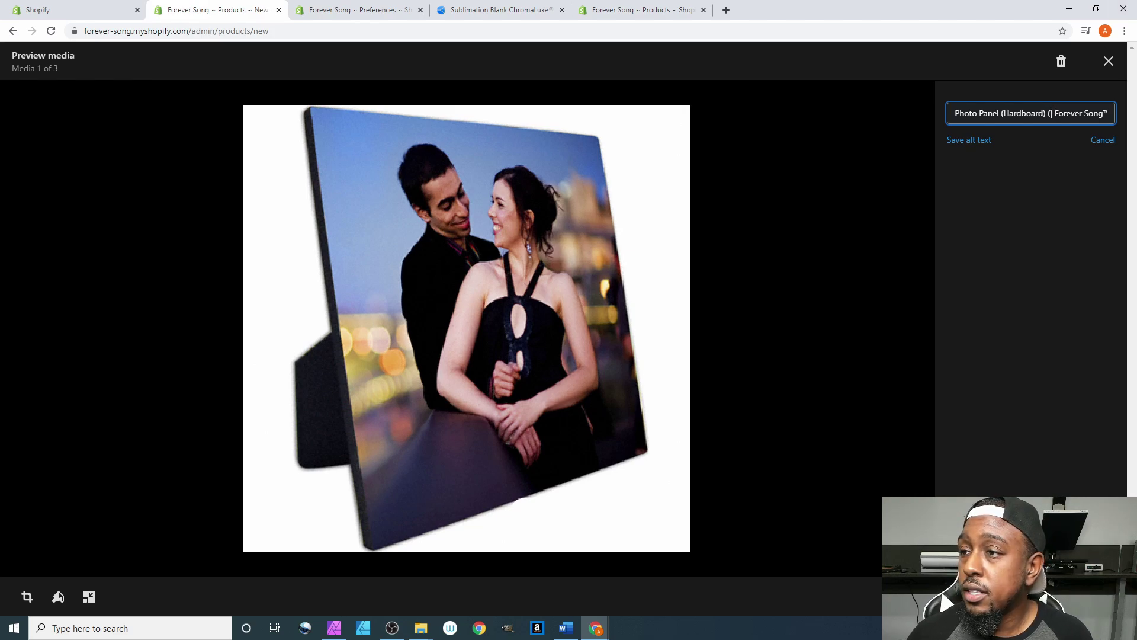
key("Home")
type("First Dance Song Wedding")
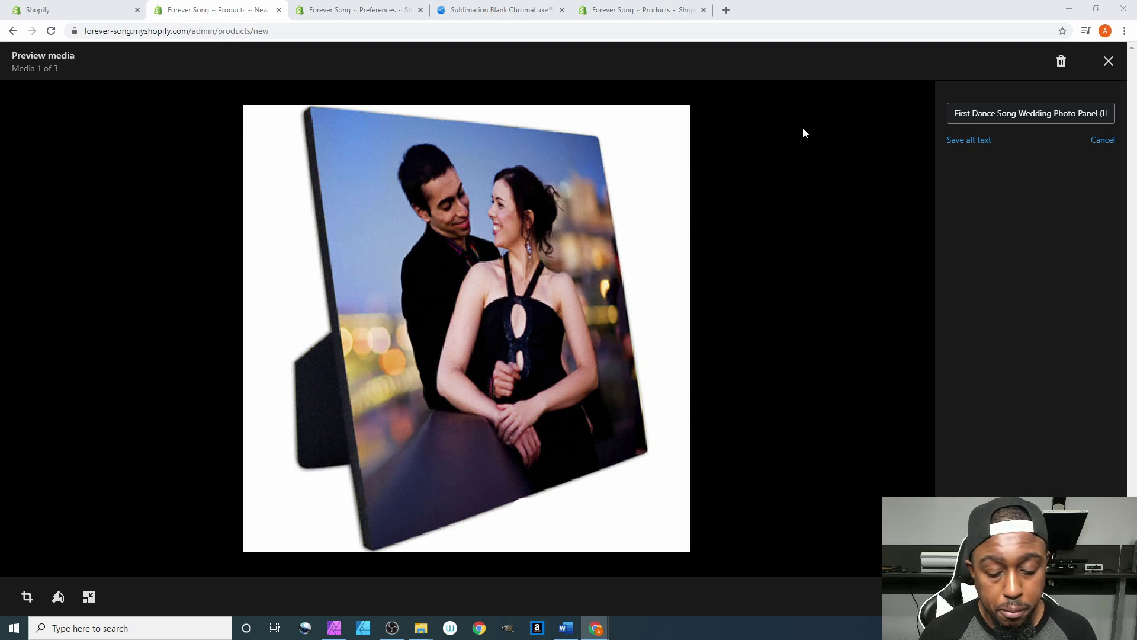
left_click(1082, 113)
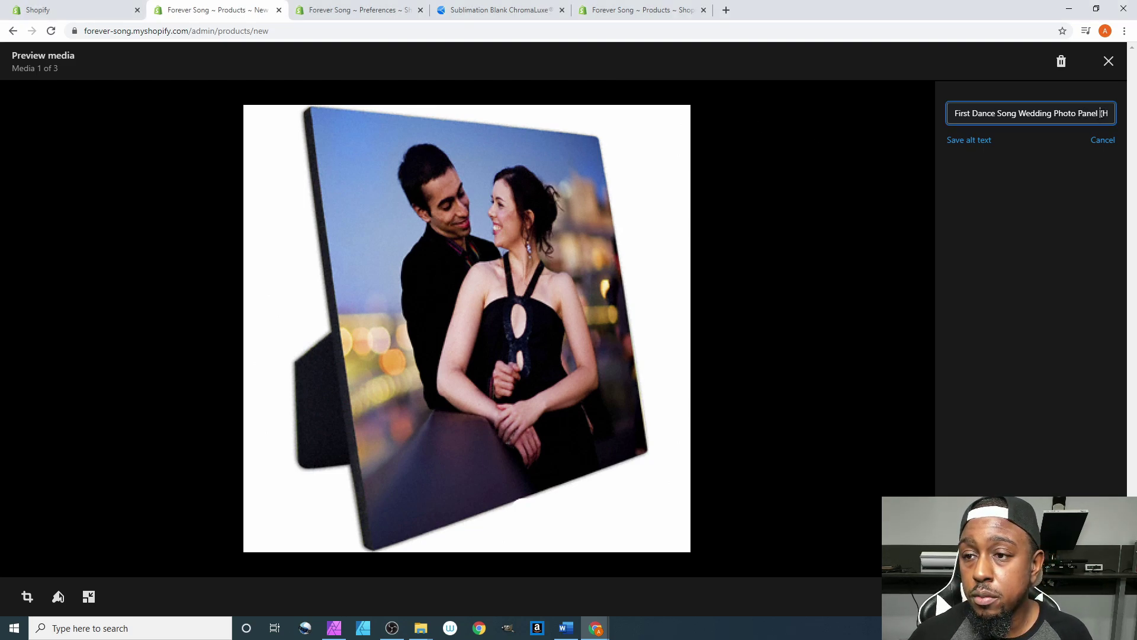
type("(Hardboard) (")
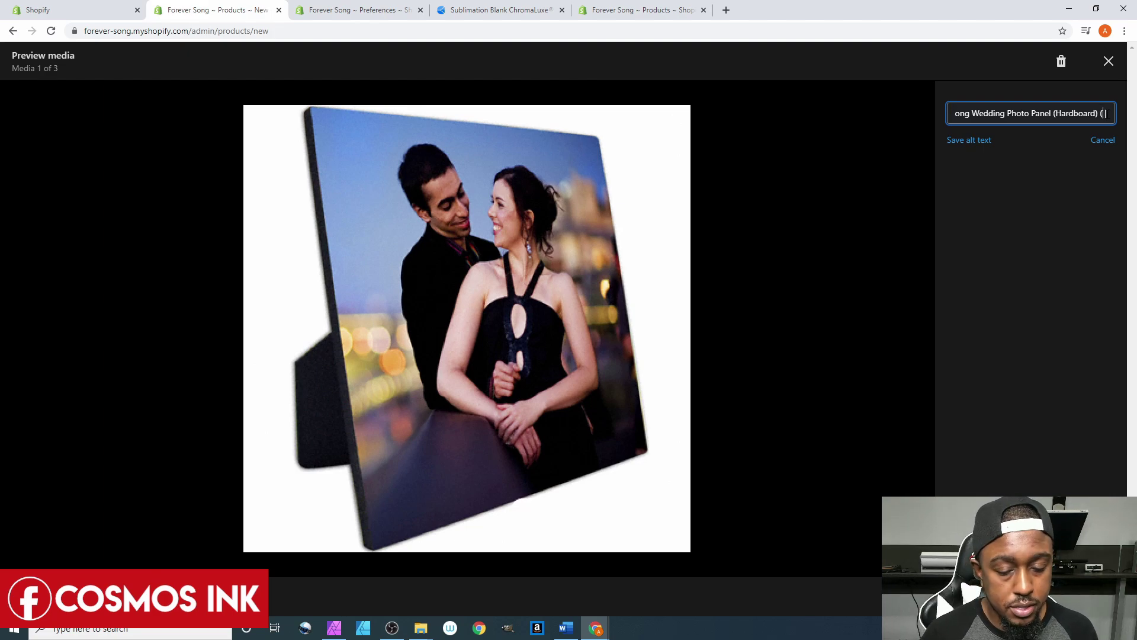
type("10 x")
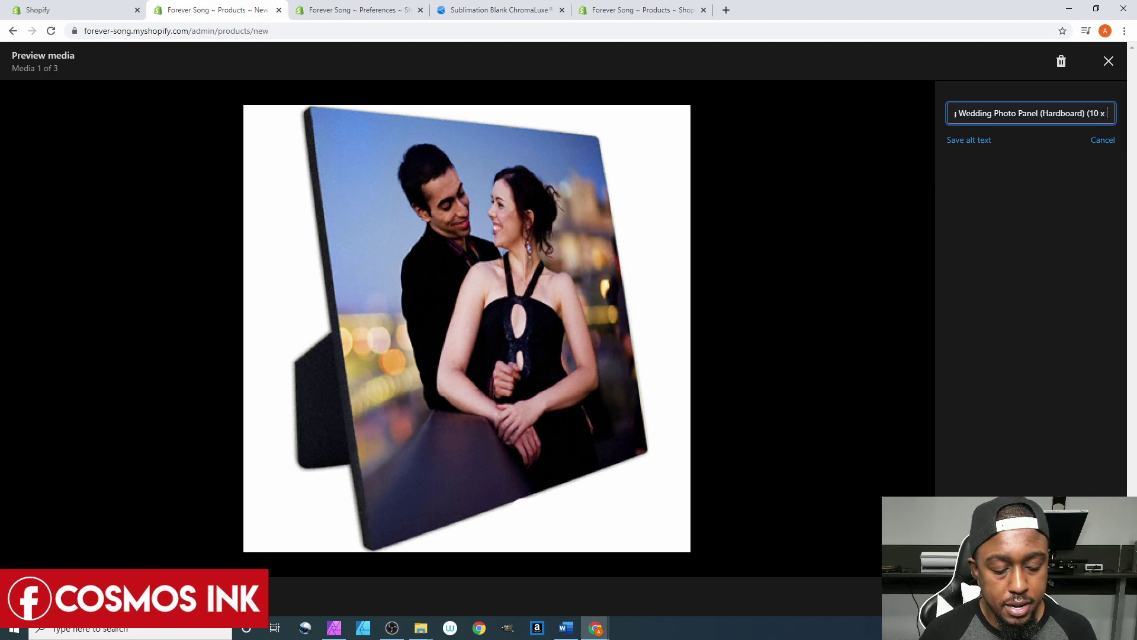
type(" 10)")
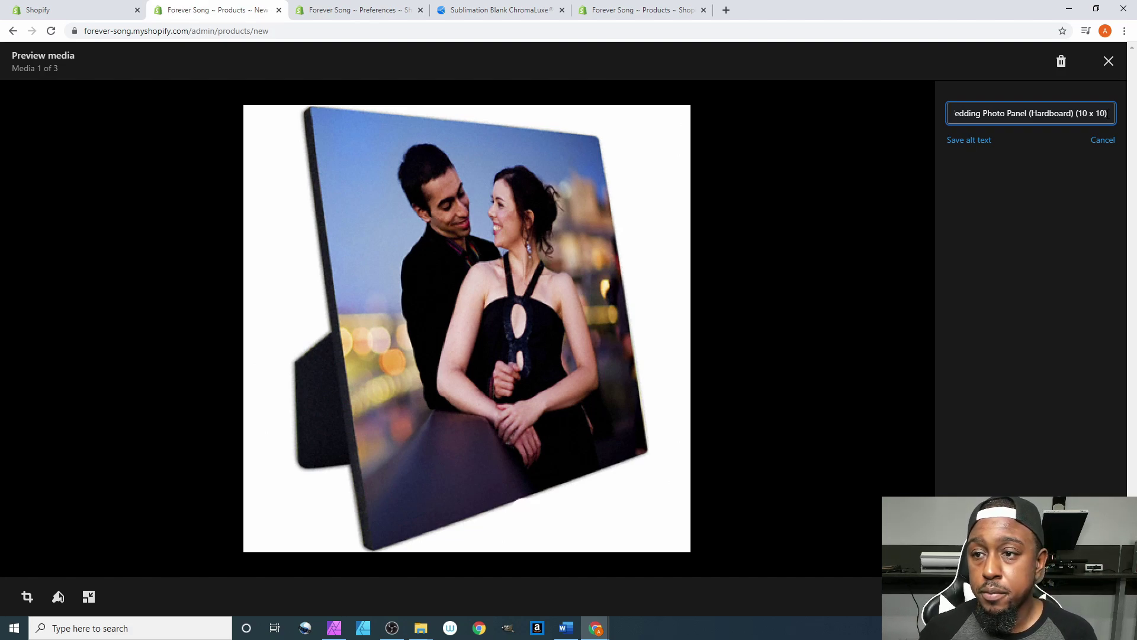
left_click_drag(1107, 112, 1116, 111)
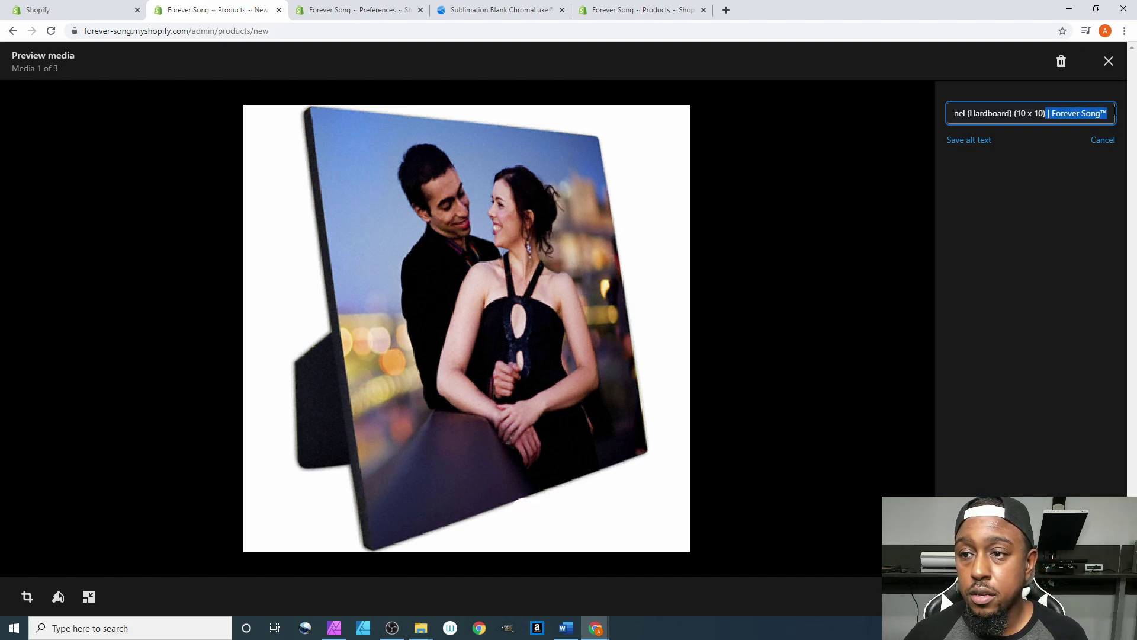
left_click(1088, 112)
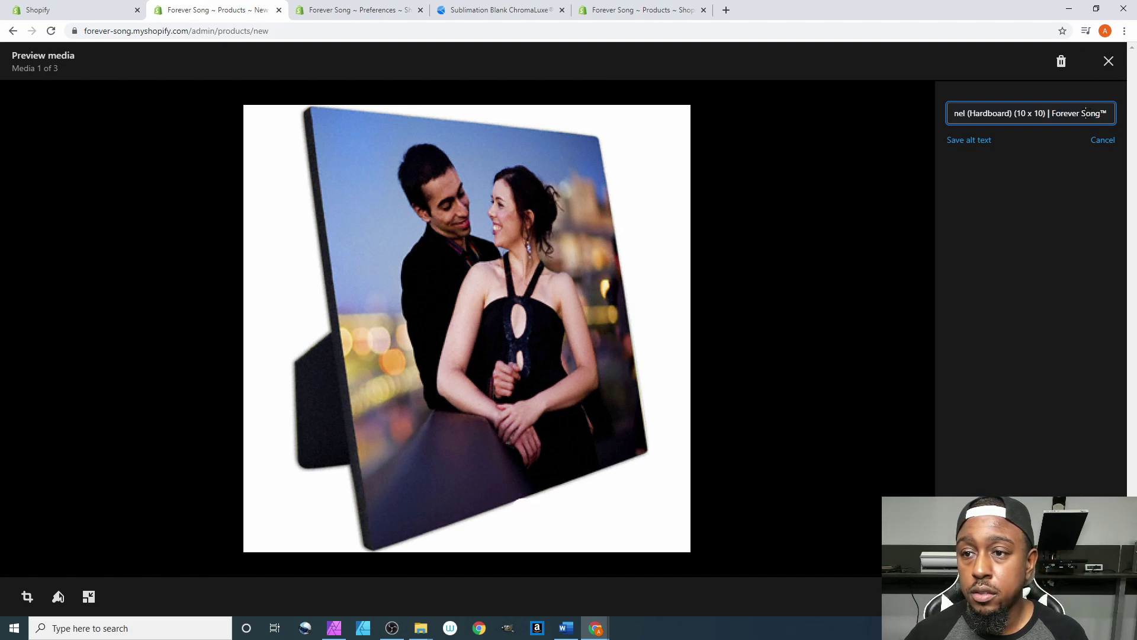
left_click(978, 142)
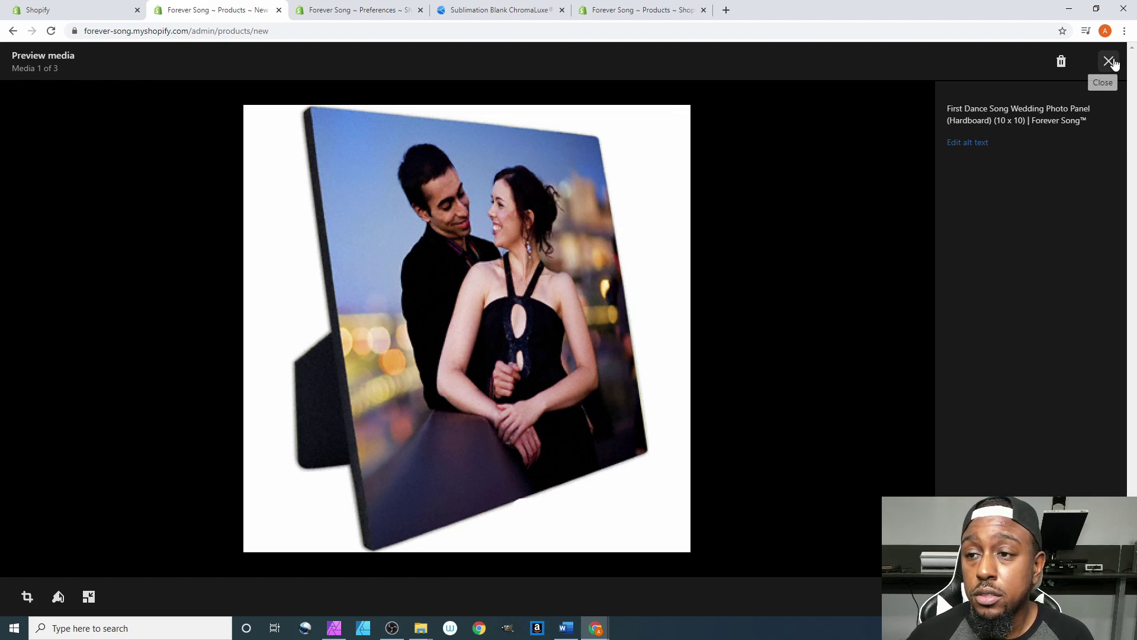
Fill the alt text of the second media image, the woman in the black dress, with the couple image's alt text
left_click_drag(948, 109, 1088, 116)
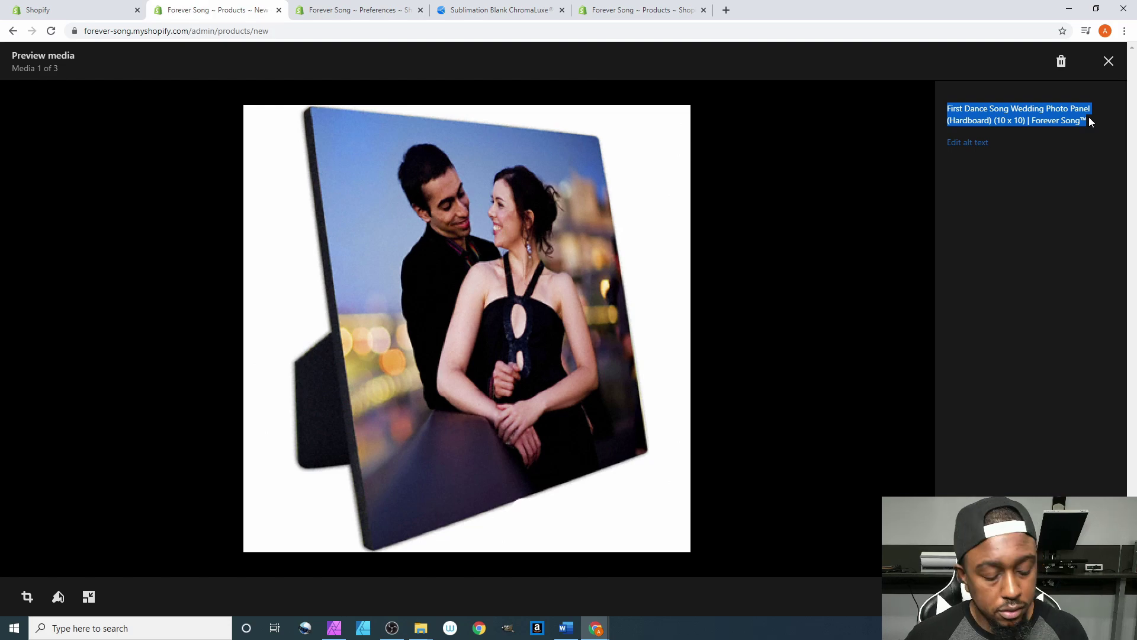
left_click(1108, 61)
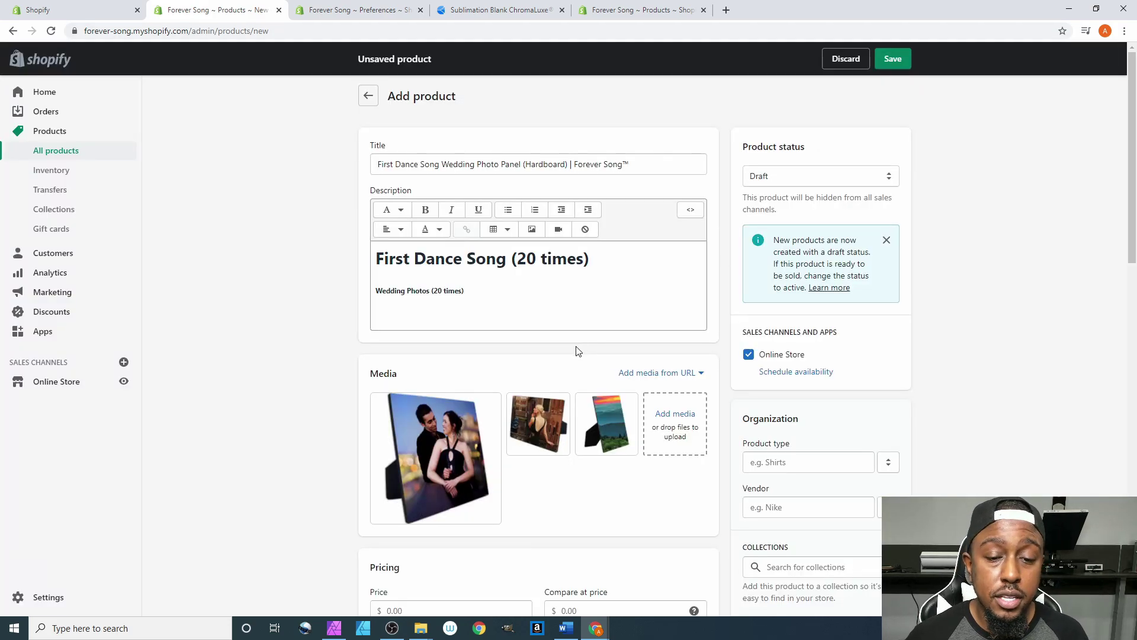
left_click(546, 418)
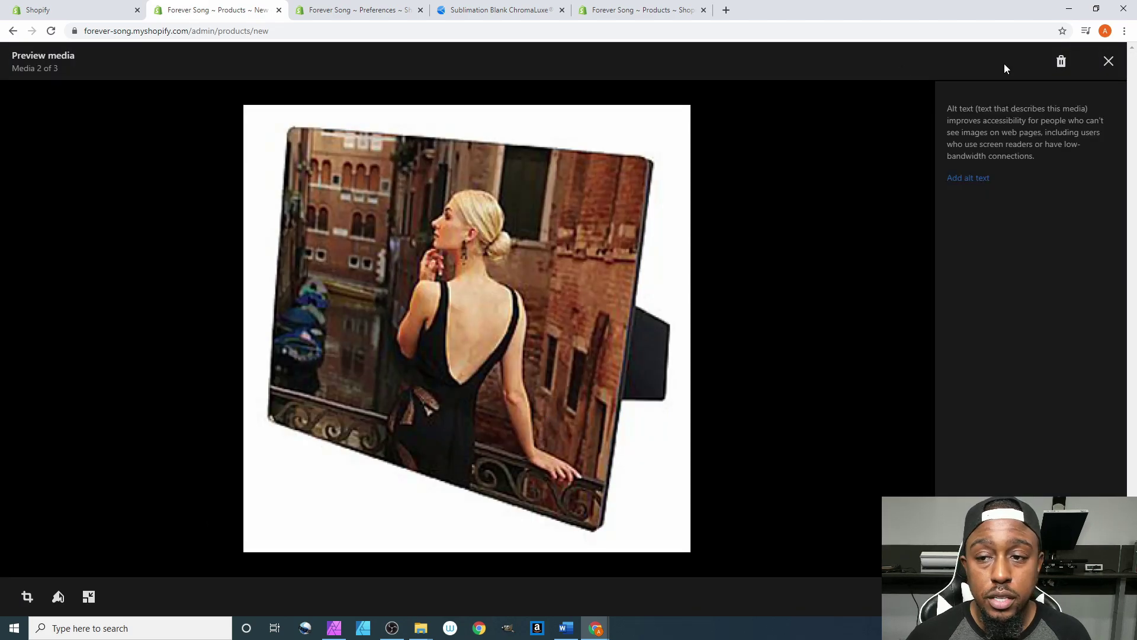
left_click(968, 178)
left_click(980, 116)
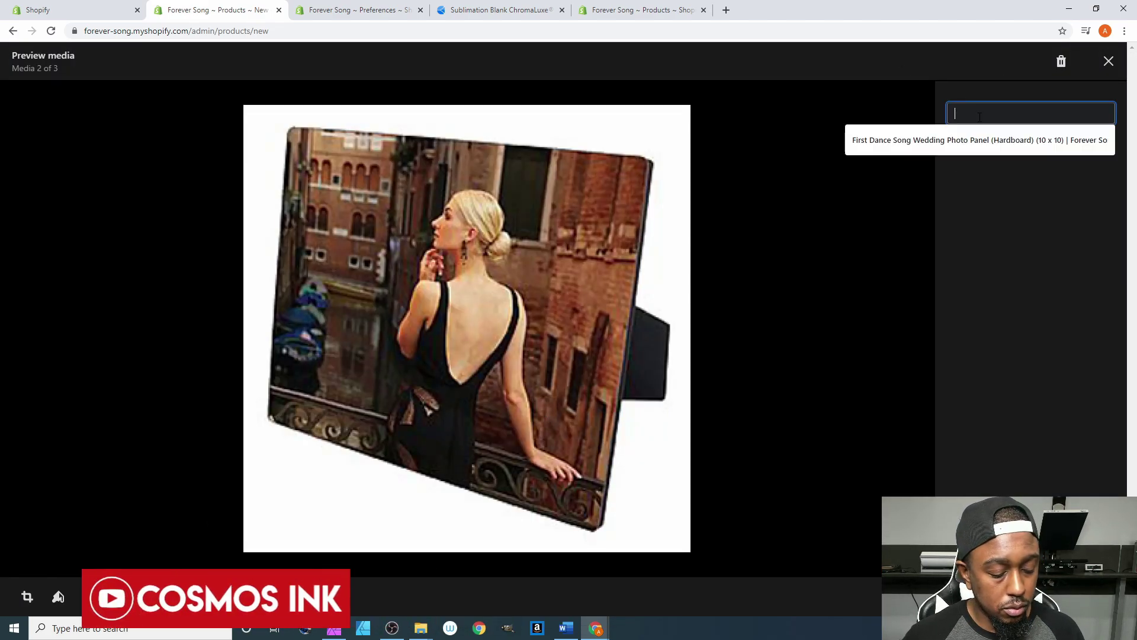
left_click(980, 139)
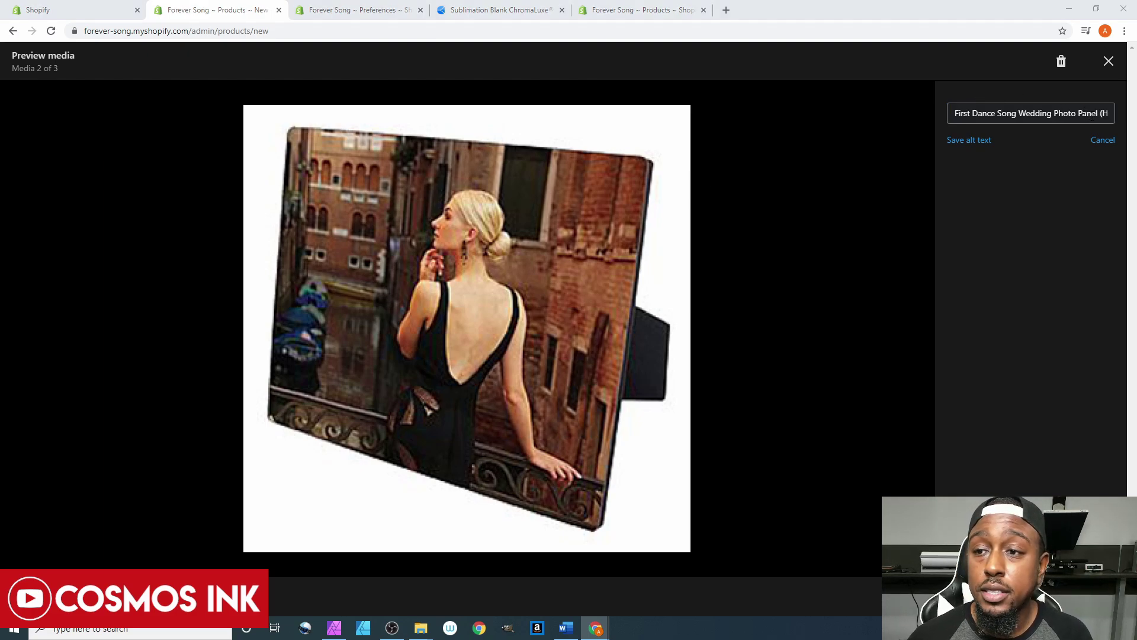
Set the size in the second image's alt text to "(6 x 6)", save it and close the media preview
triple_click(999, 111)
key("ctrl+c")
left_click(1024, 113)
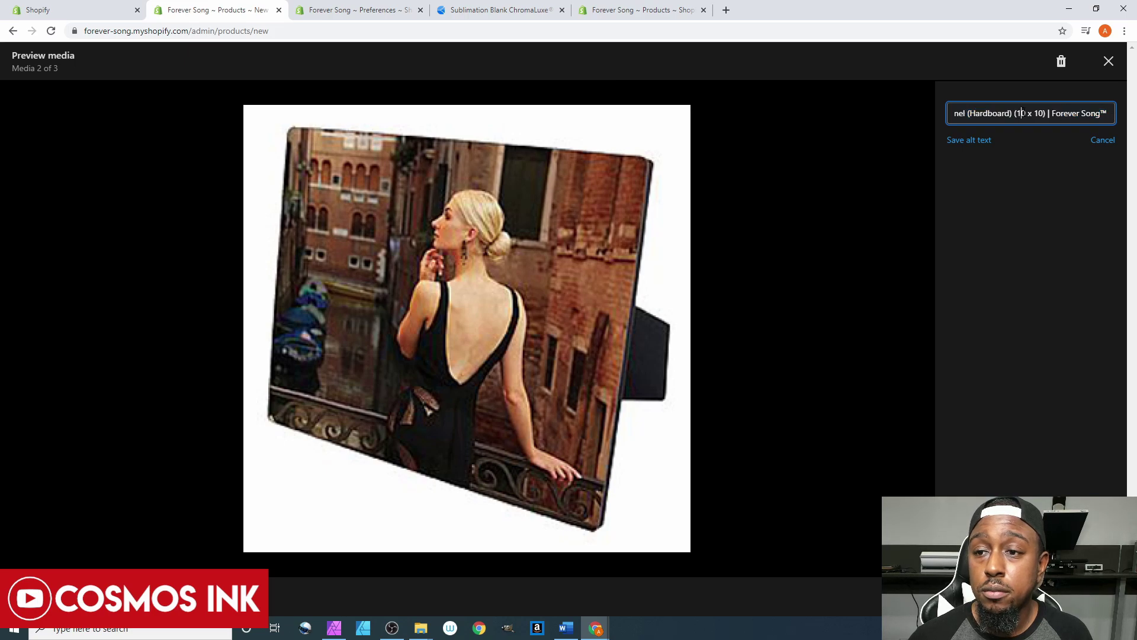
key("BackSpace")
key("BackSpace")
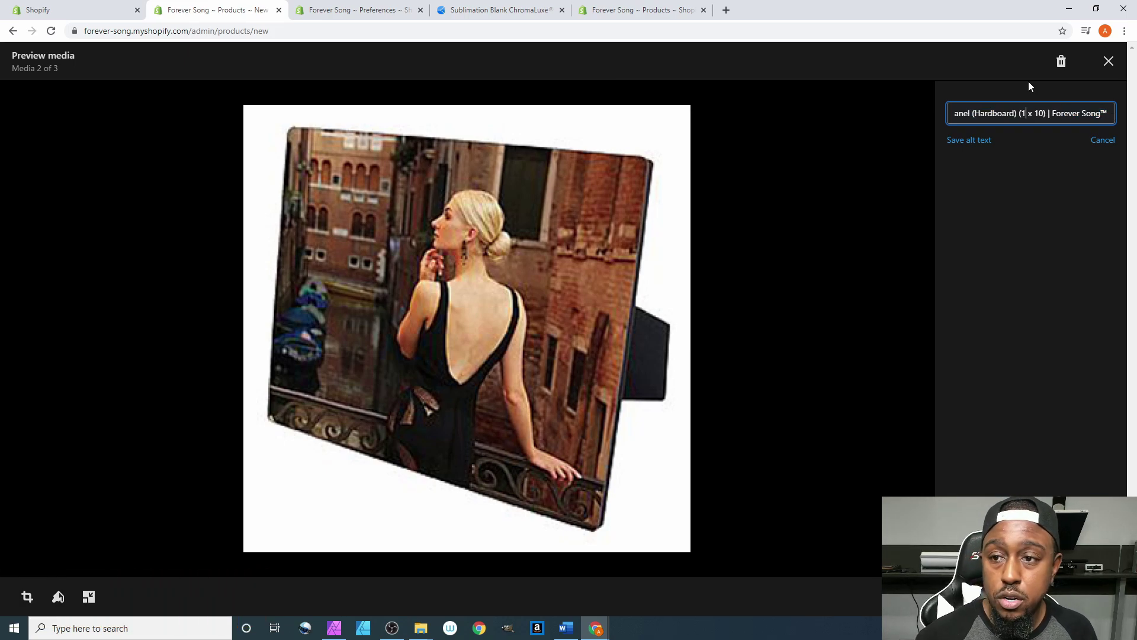
type("6")
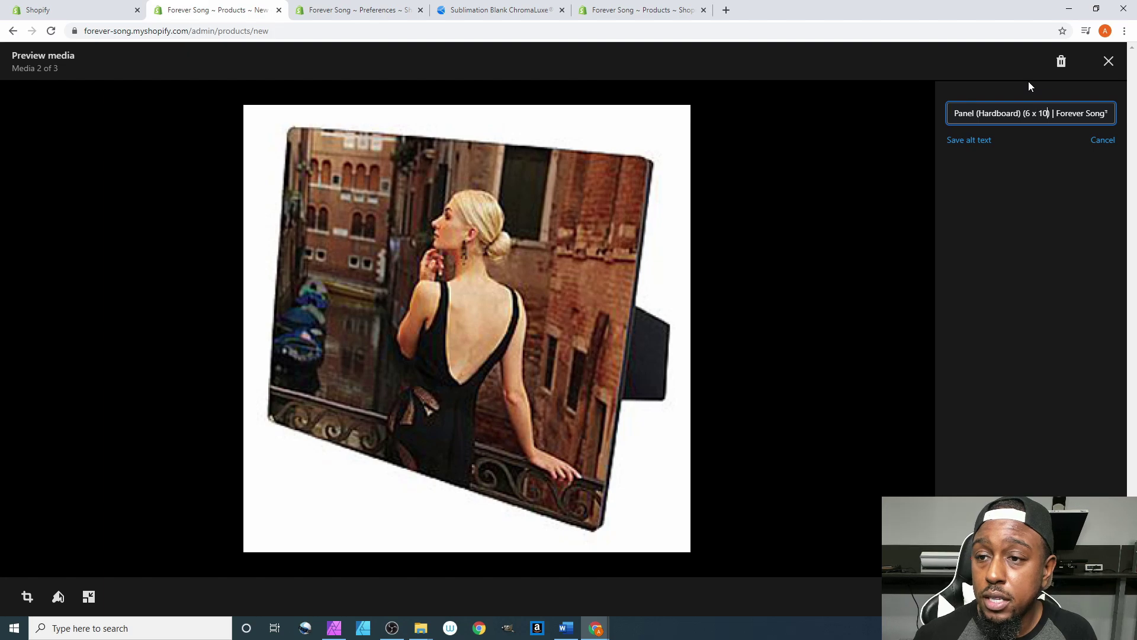
key("Delete")
key("Delete")
type("6")
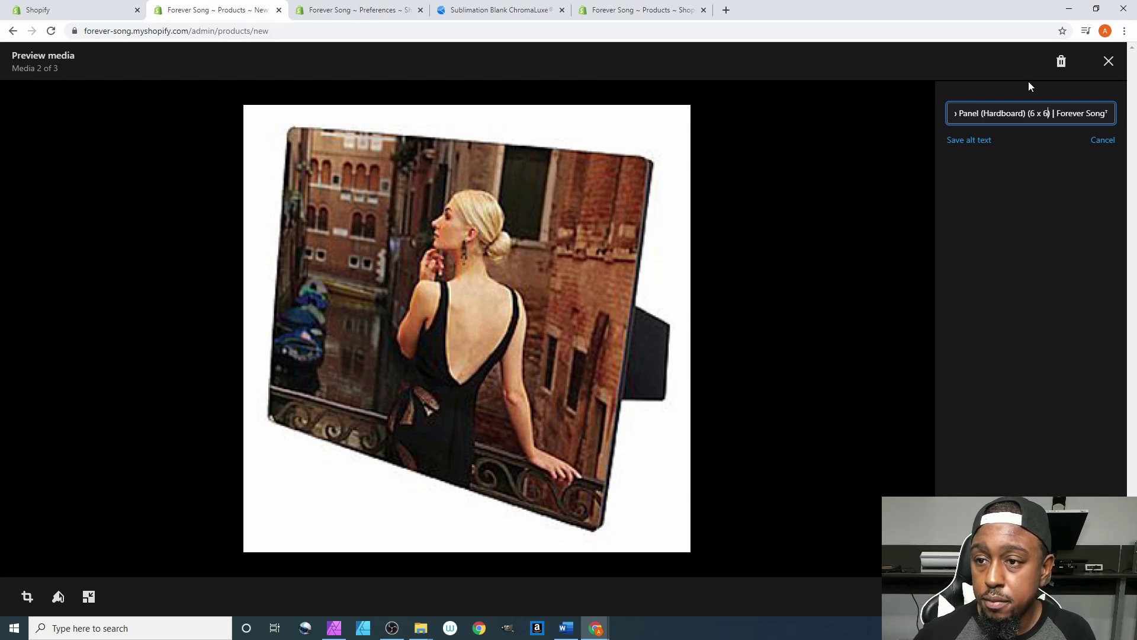
left_click(968, 140)
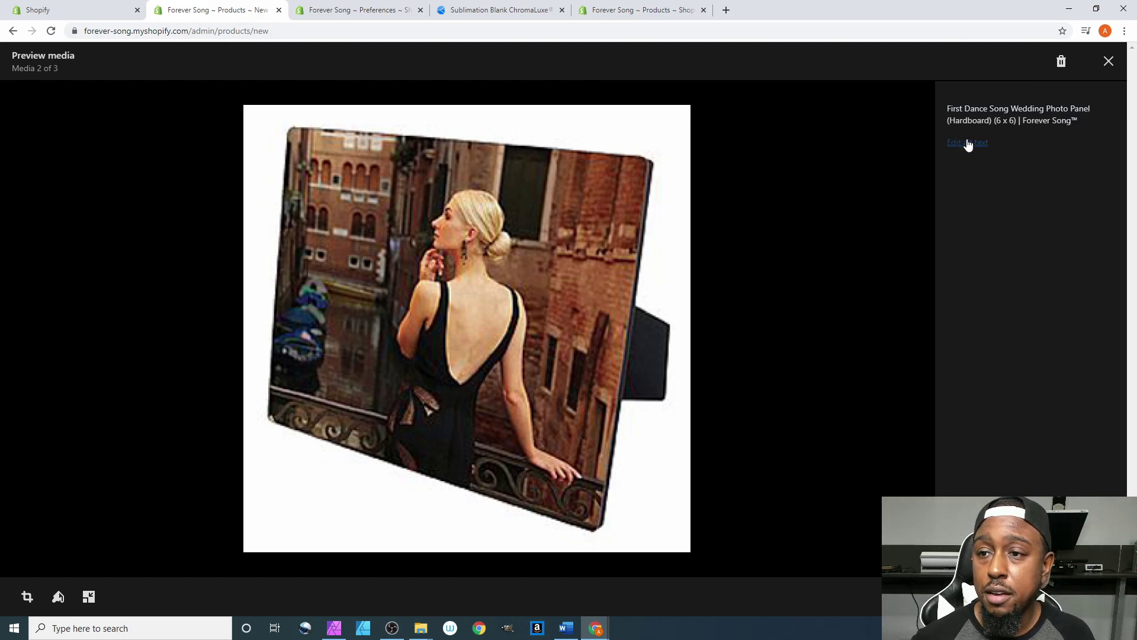
left_click(1109, 61)
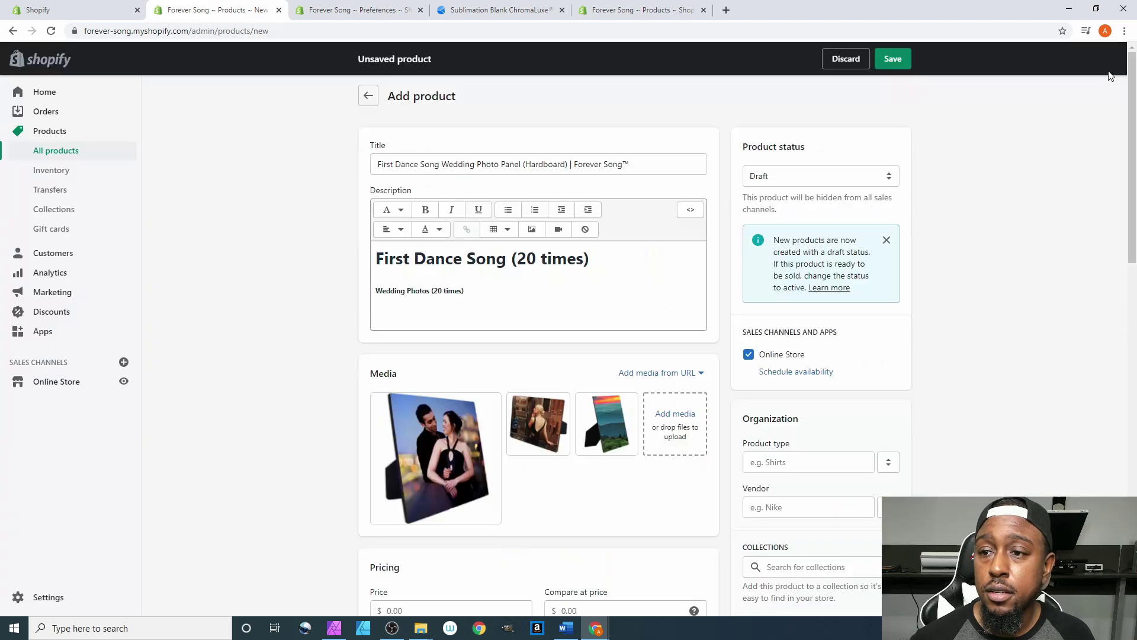
Fill the alt text of the third media image, the mountain landscape panel, with the copied "(10 x 10)" alt text
left_click(619, 422)
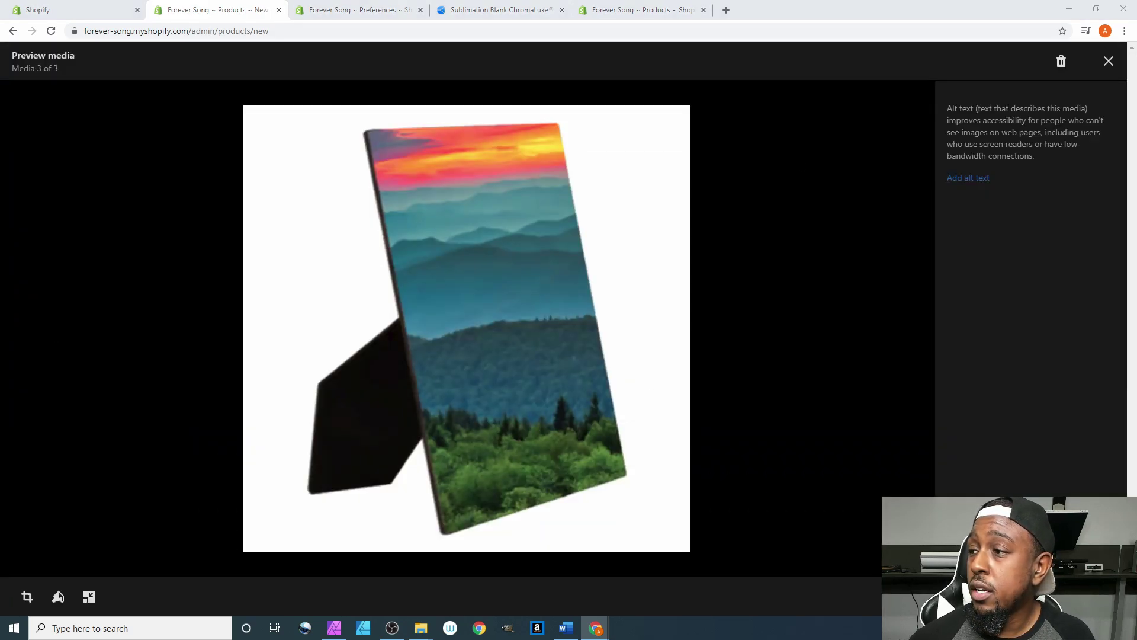
left_click(958, 179)
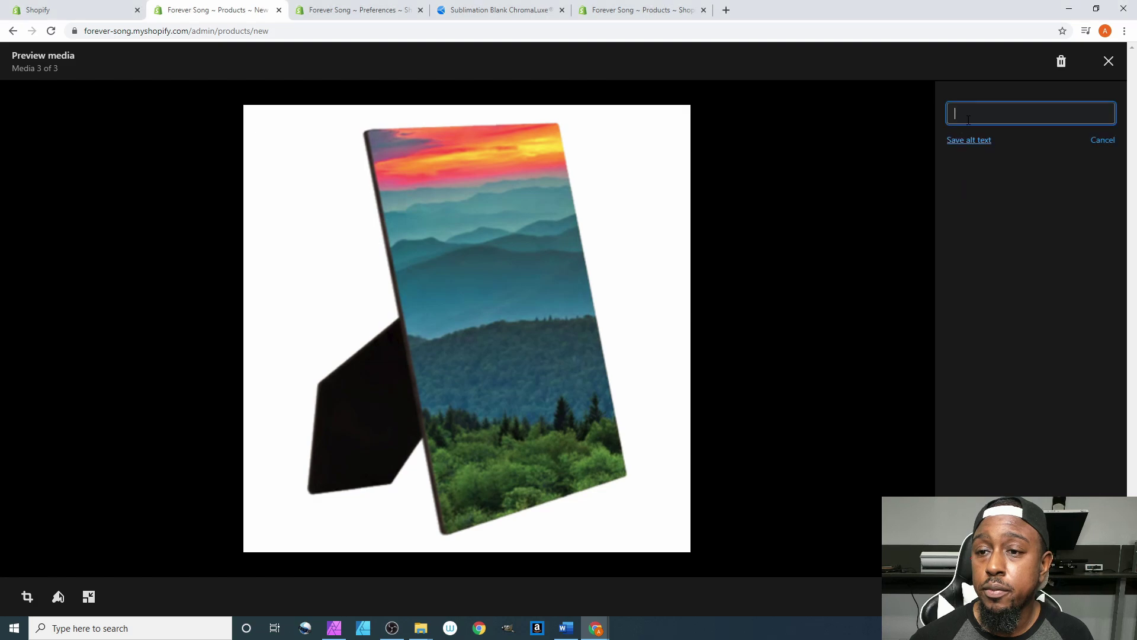
left_click(972, 113)
key("ctrl+v")
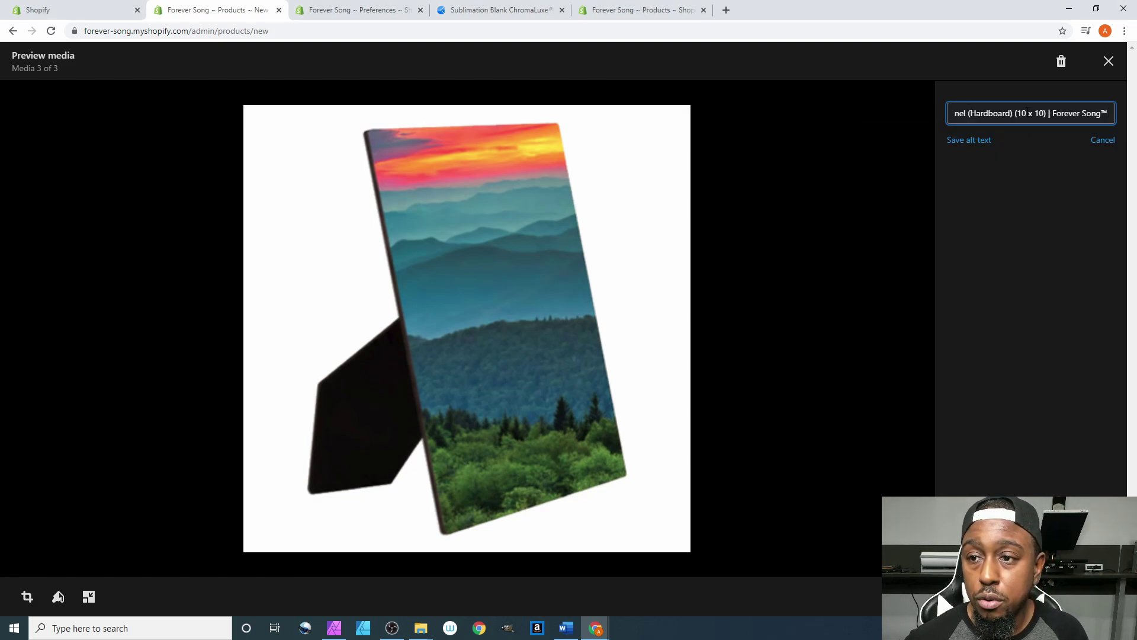
Set the size in the third image's alt text to "(8 x 10)", save it and close the media preview
double_click(1021, 113)
left_click(1027, 113)
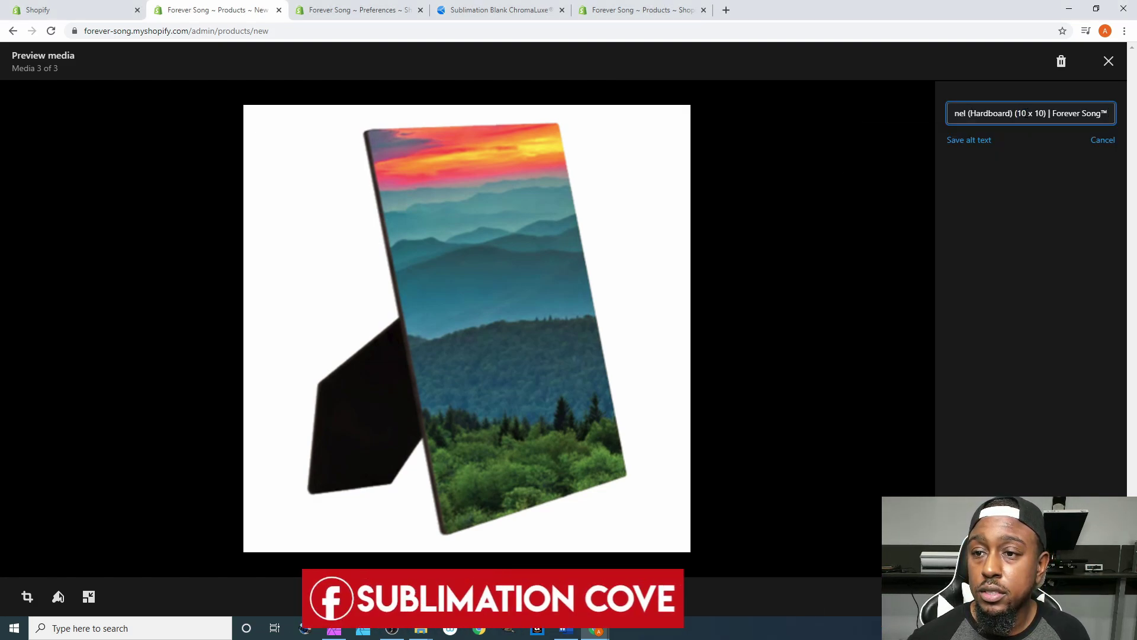
key("BackSpace")
key("BackSpace")
type("8")
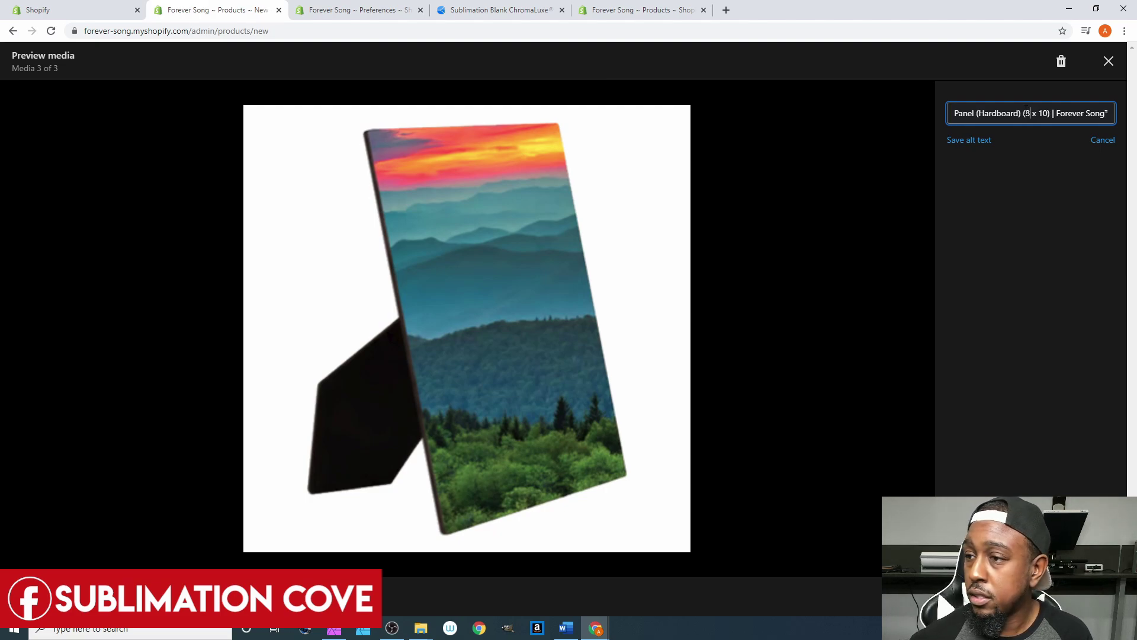
key("Right")
key("Right")
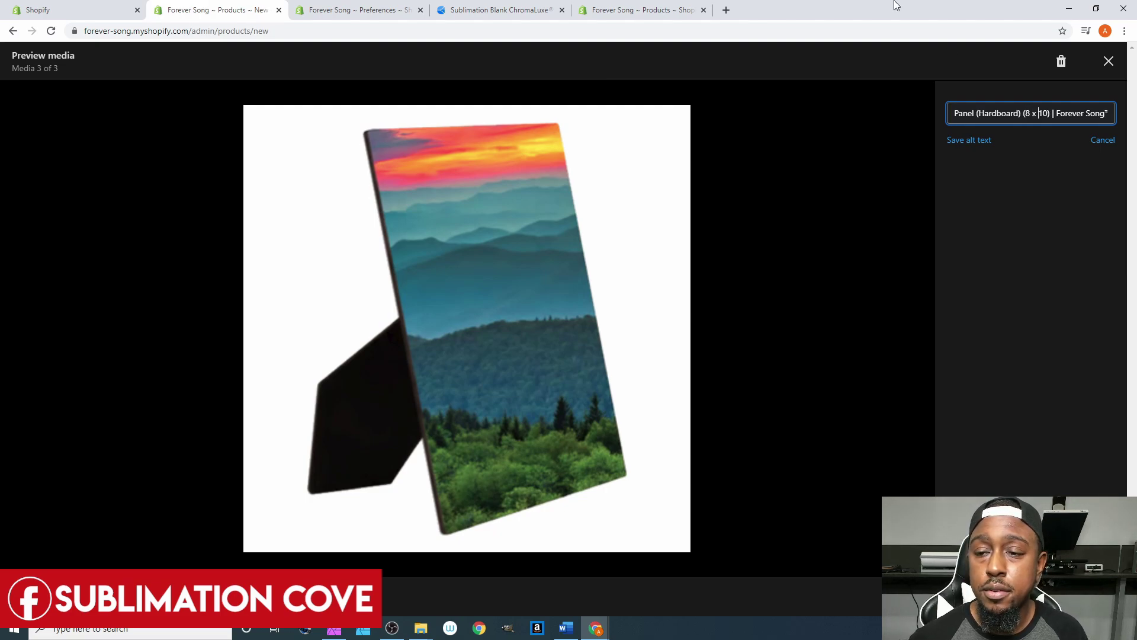
left_click(958, 143)
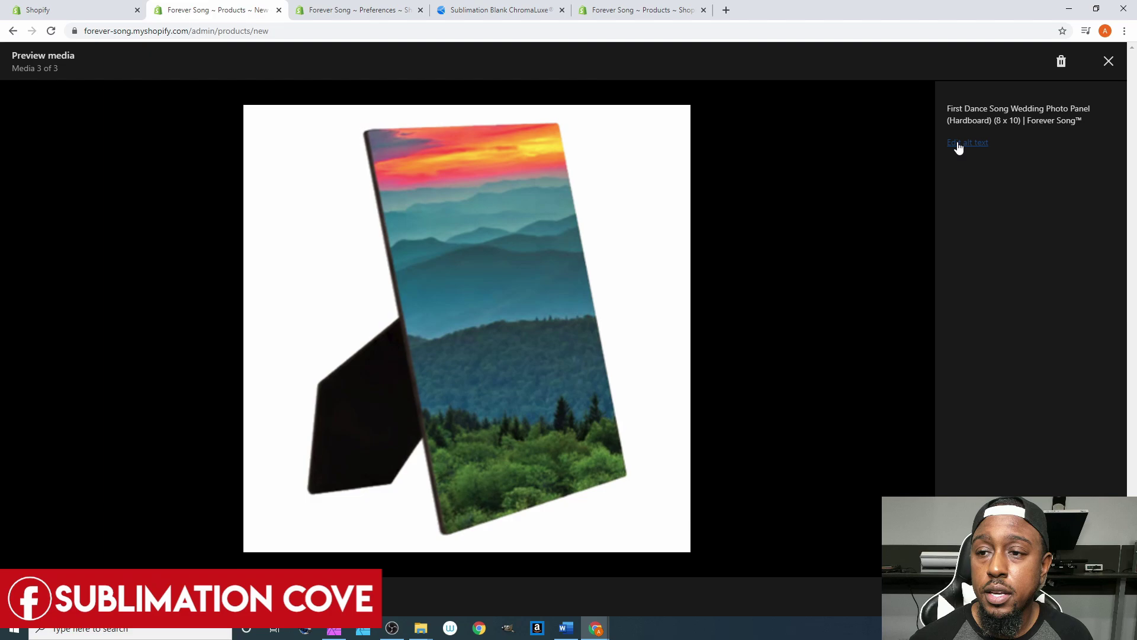
left_click(1108, 61)
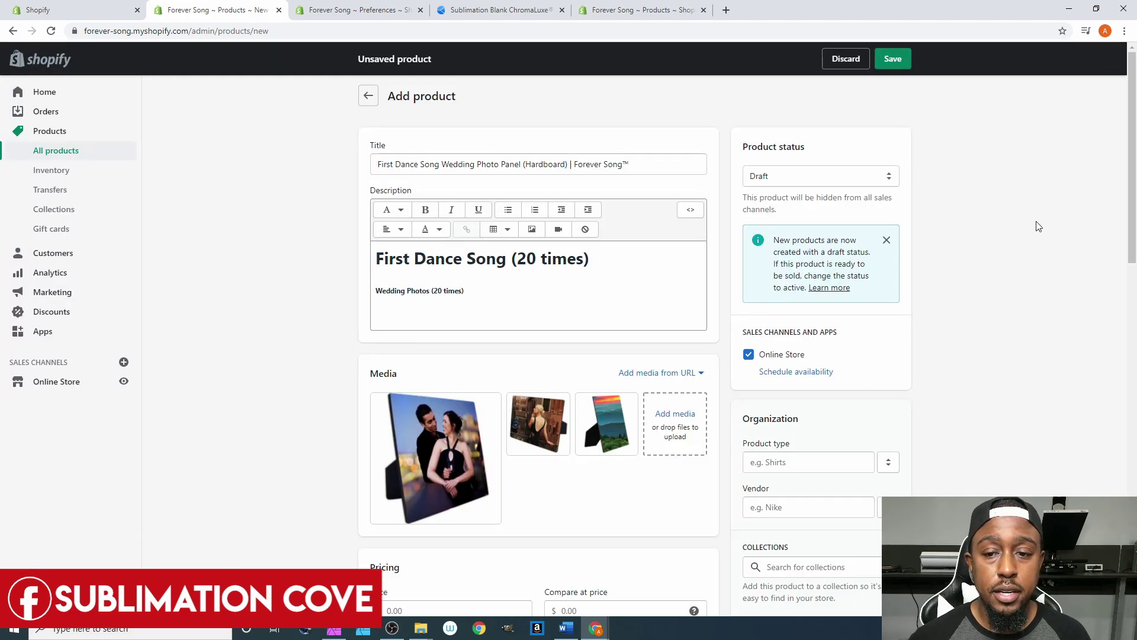
View the preview of the first media image of the couple and close it again
scroll(1037, 223, "down", 1)
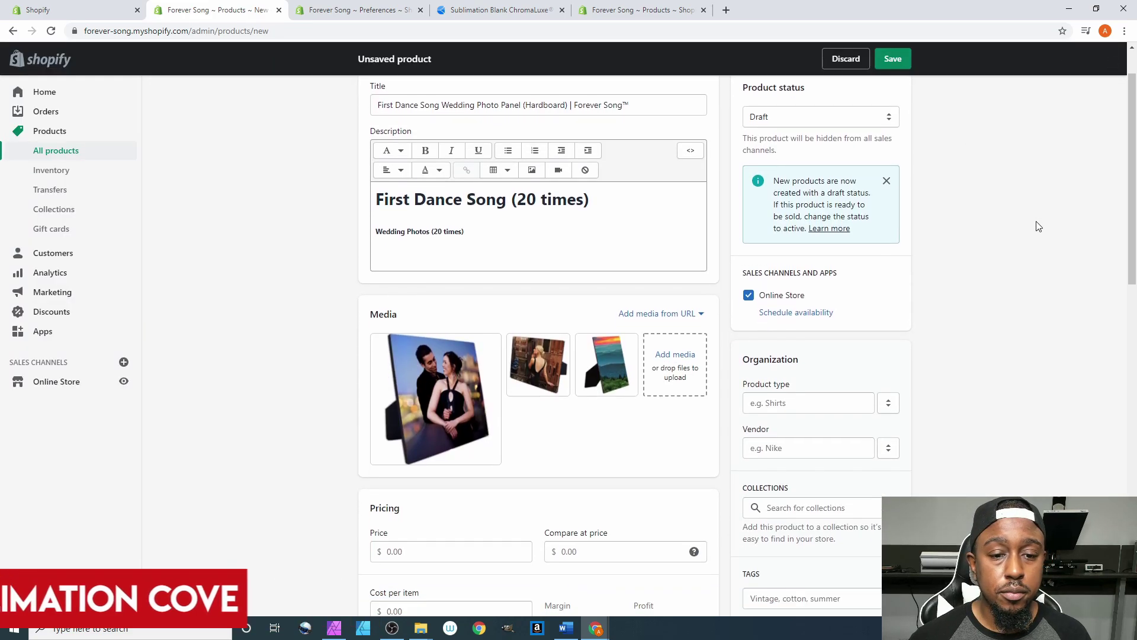
left_click(487, 361)
left_click(1109, 61)
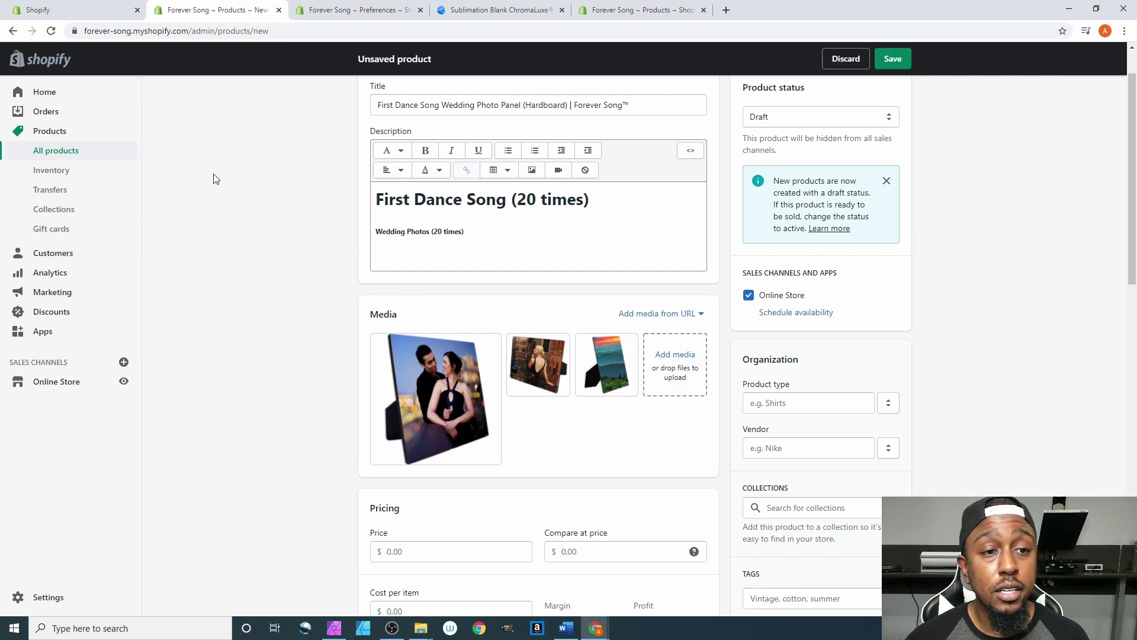
Set the product's price to $30.00
scroll(305, 407, "down", 2)
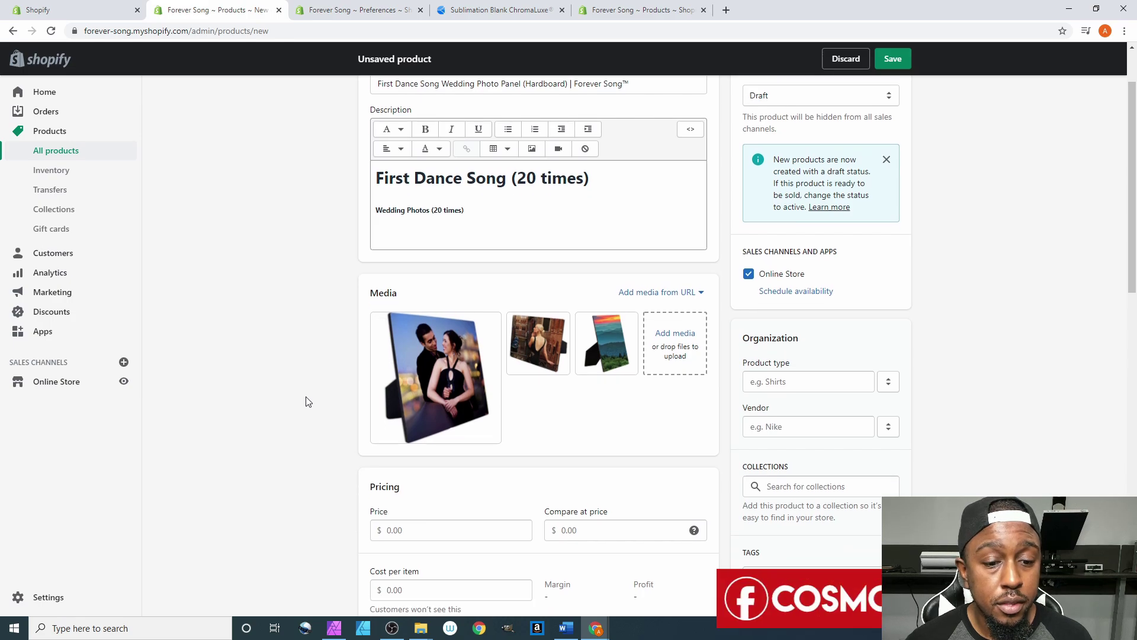
scroll(305, 401, "down", 1)
scroll(306, 401, "up", 4)
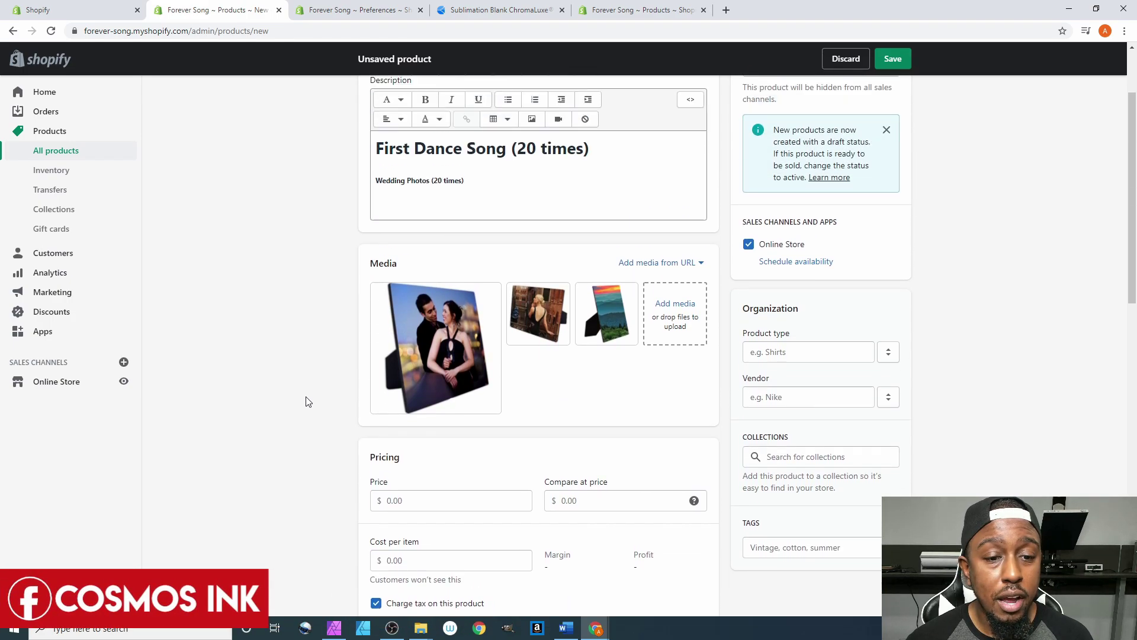
scroll(601, 384, "down", 1)
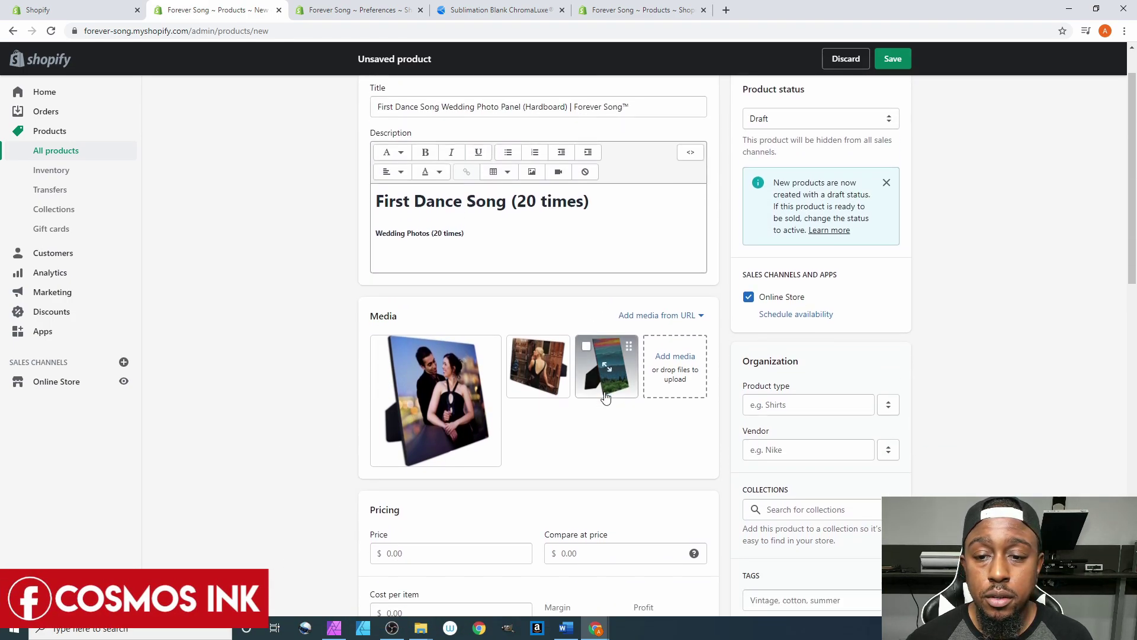
scroll(603, 398, "down", 2)
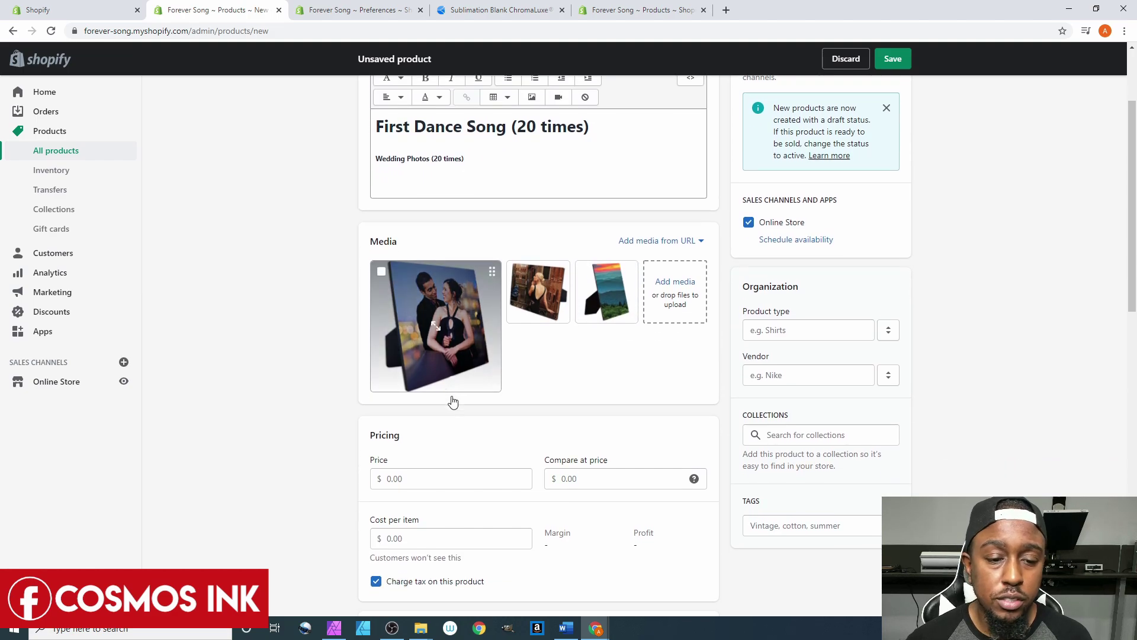
left_click(413, 433)
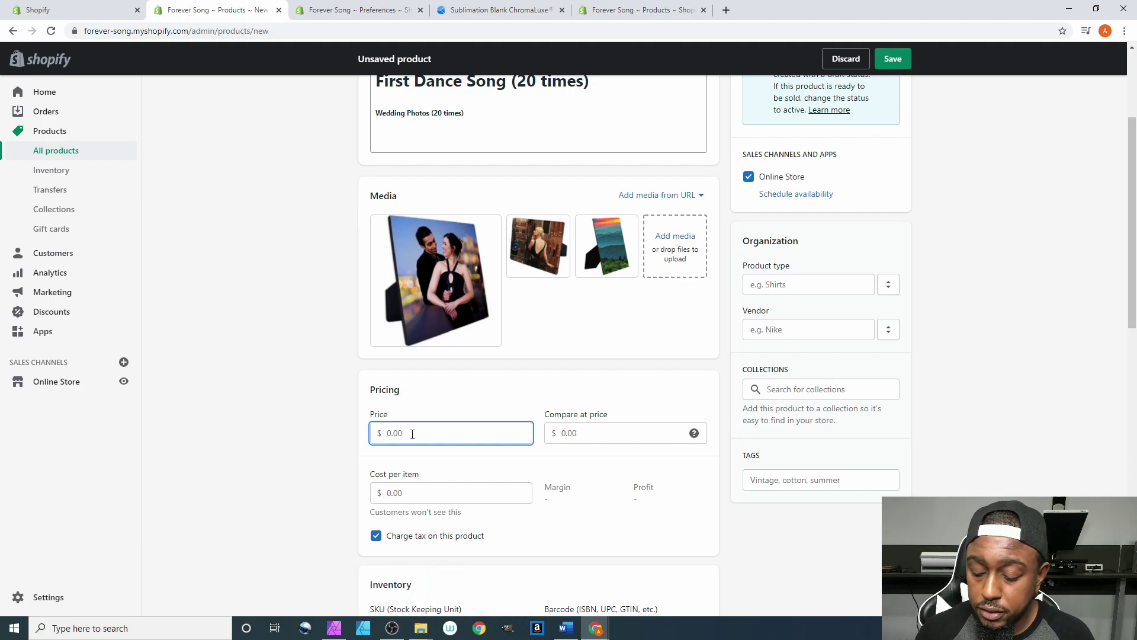
type("30.00")
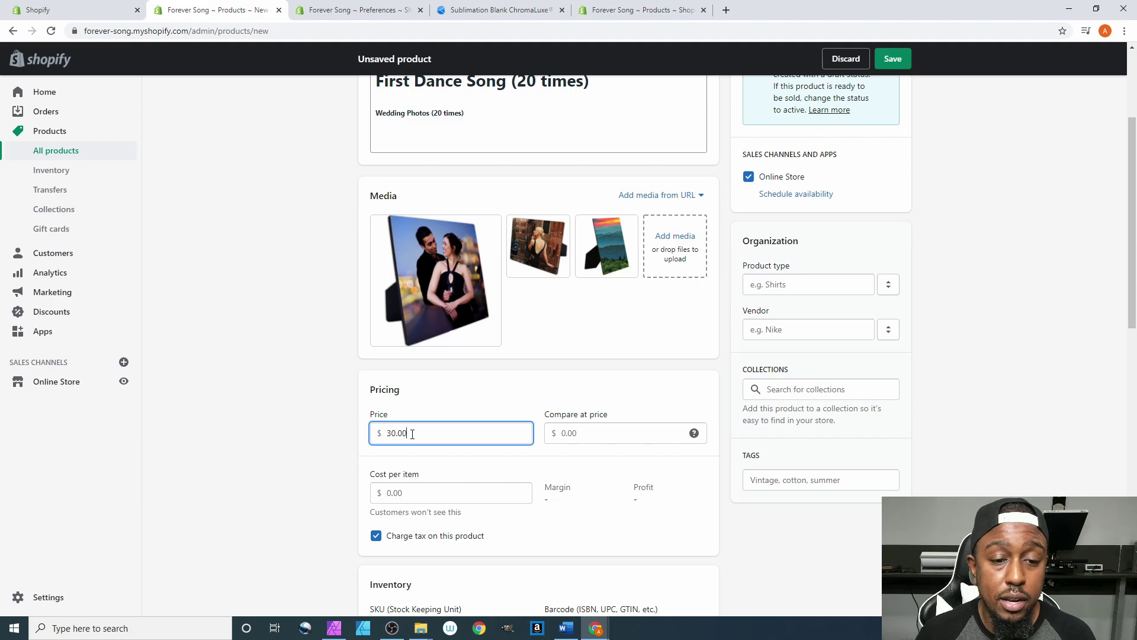
left_click(317, 444)
Turn on multiple options for the product, such as different sizes or colors, in its variants
scroll(314, 442, "down", 2)
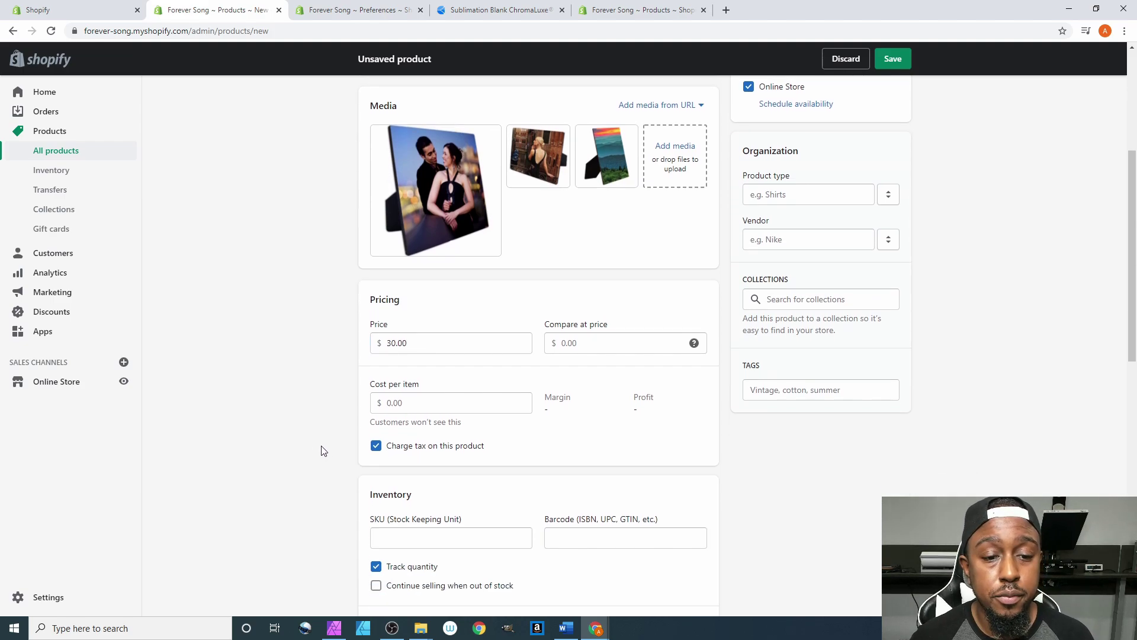
scroll(323, 454, "down", 8)
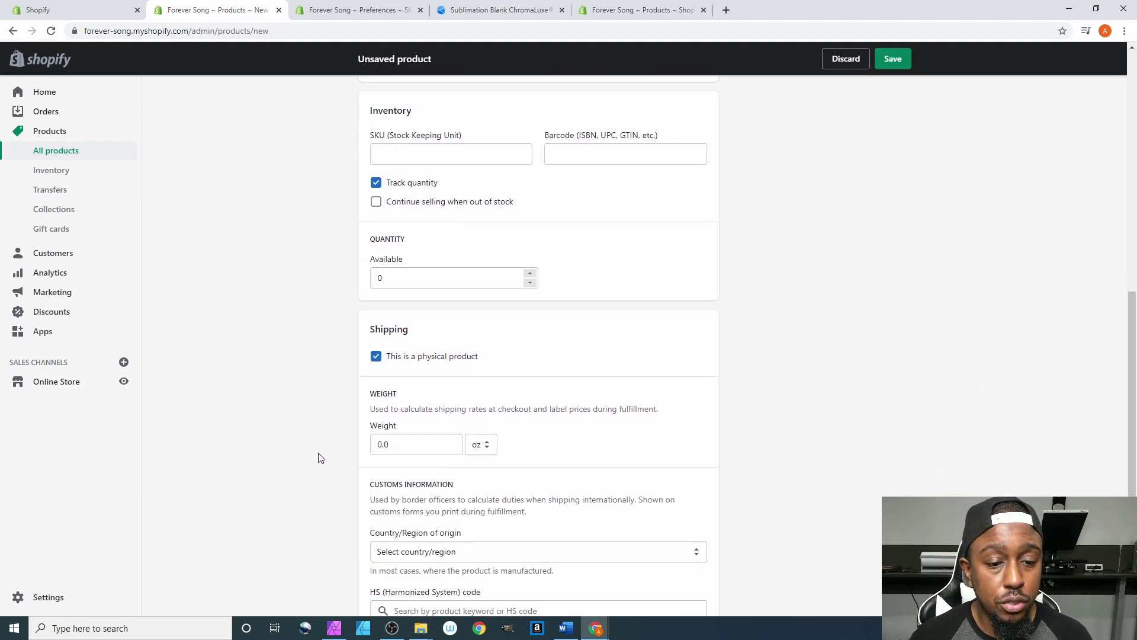
left_click(385, 426)
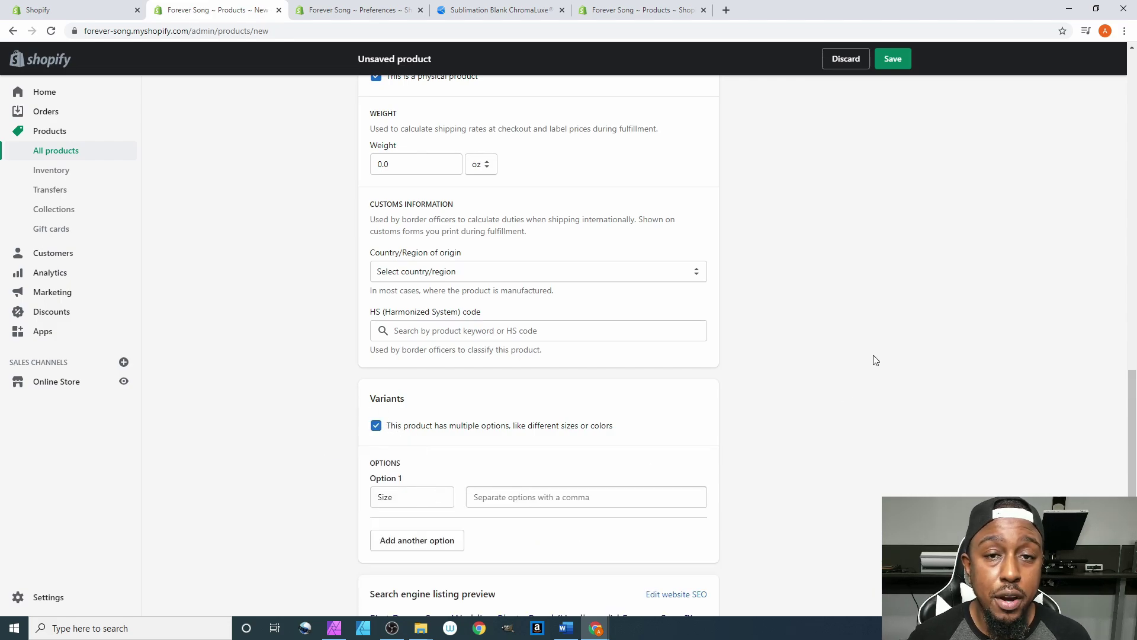
Try a compare-at price of $40.00 for the product and clear the value again
scroll(873, 355, "up", 8)
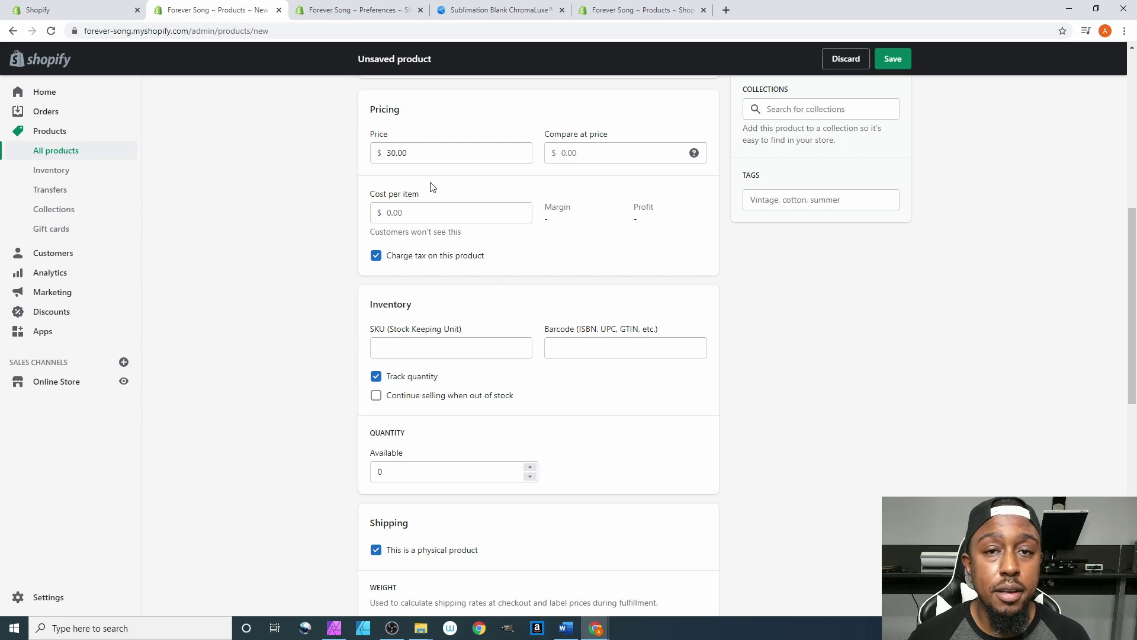
scroll(432, 185, "up", 1)
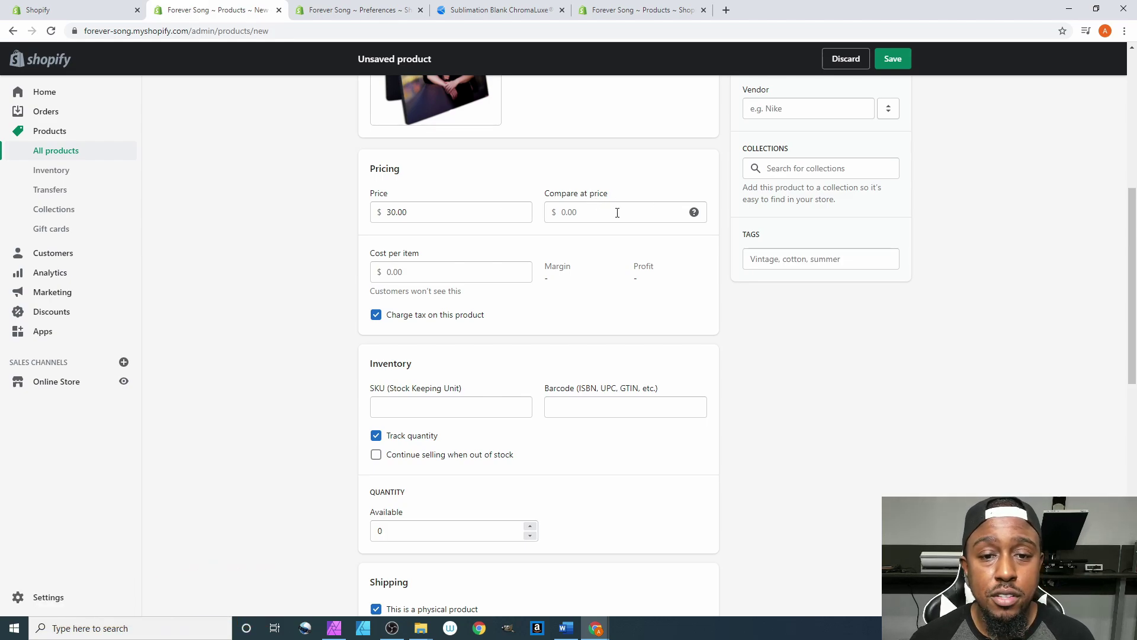
mouse_move(693, 212)
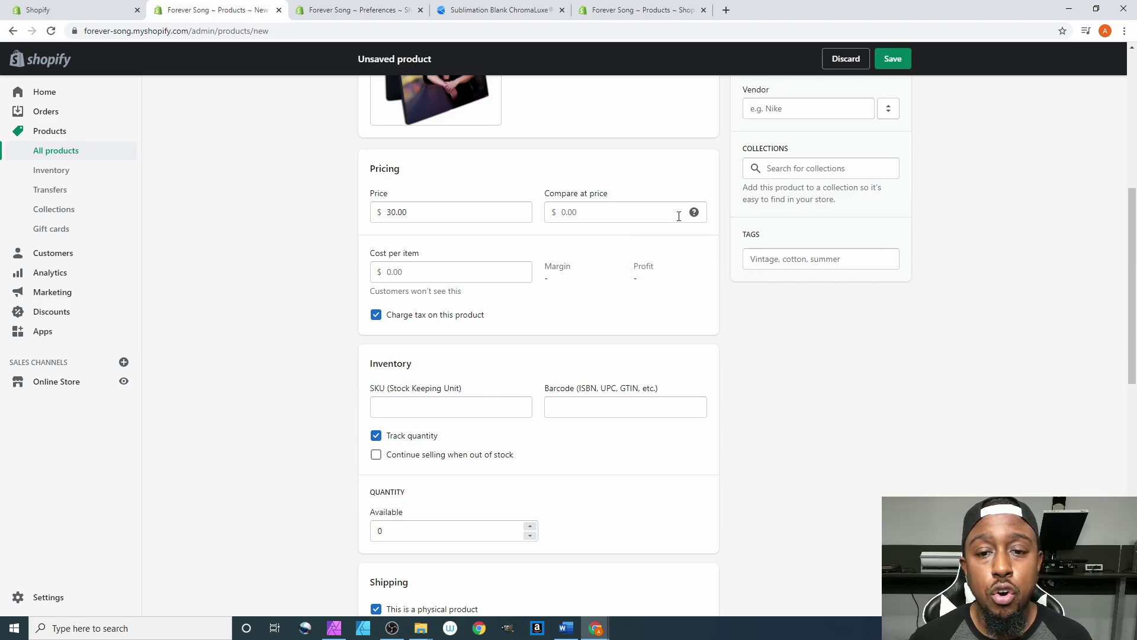
left_click(580, 213)
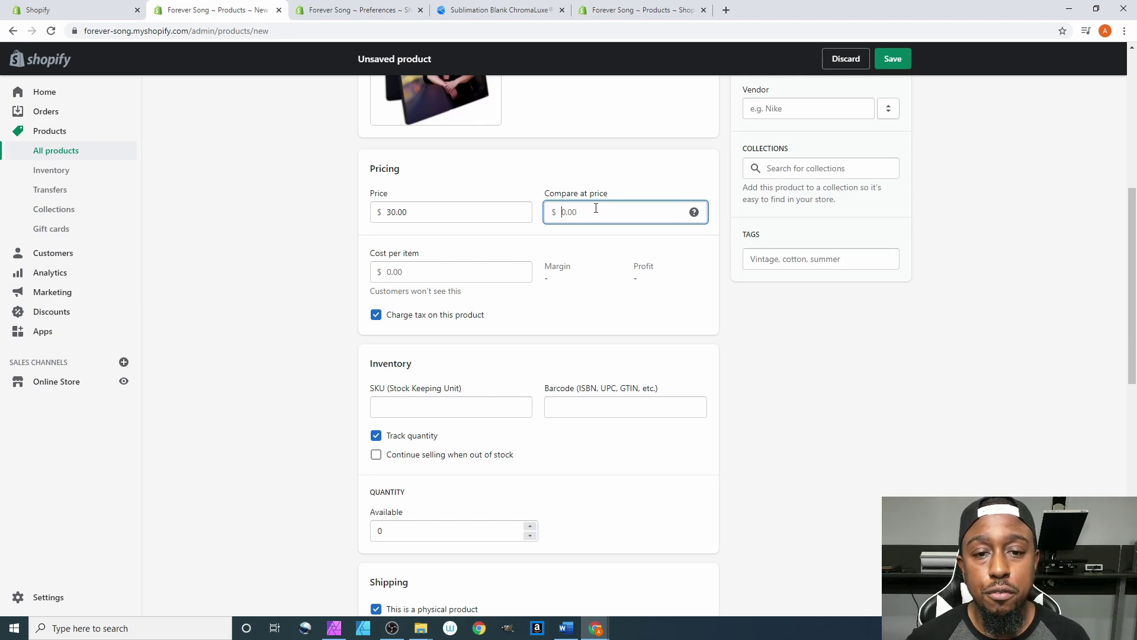
type("40.00")
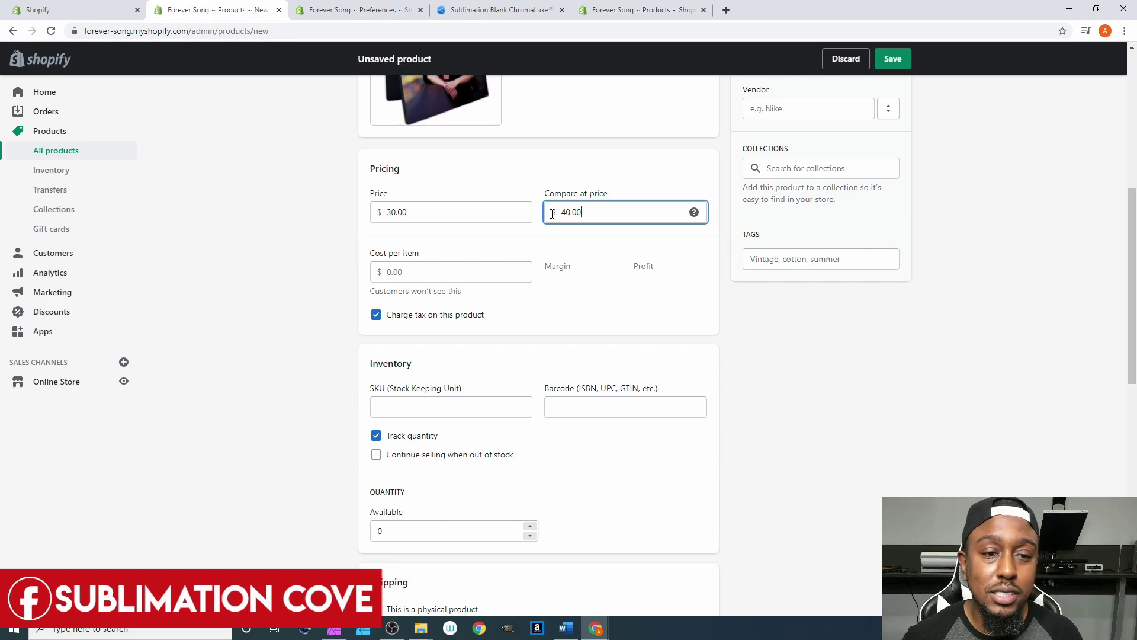
left_click(390, 215)
left_click(601, 218)
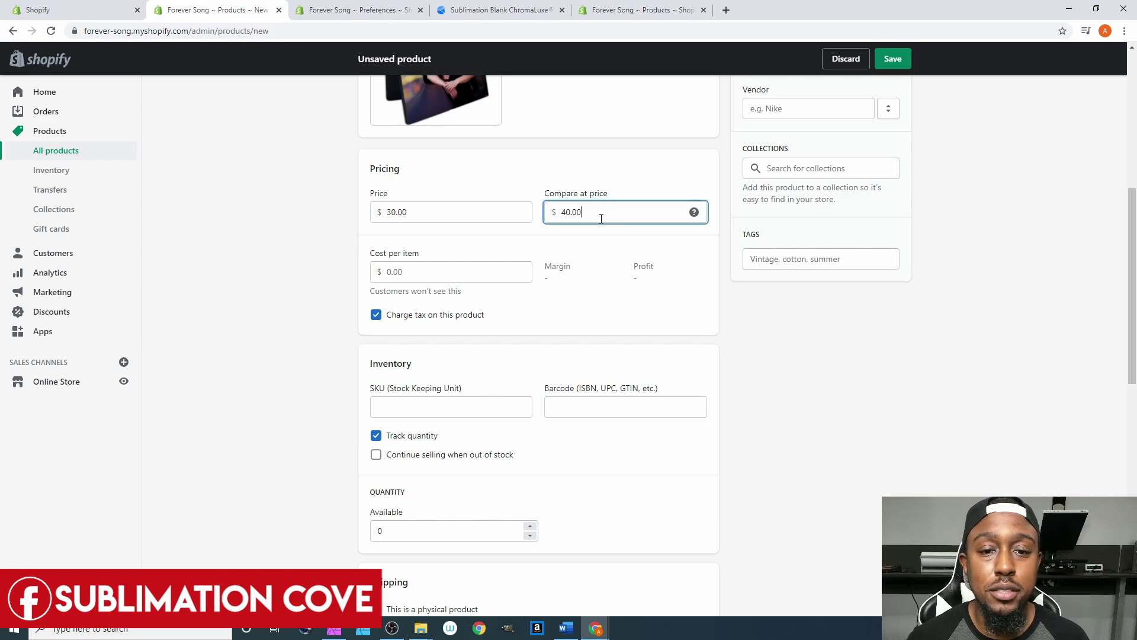
double_click(601, 219)
key("BackSpace")
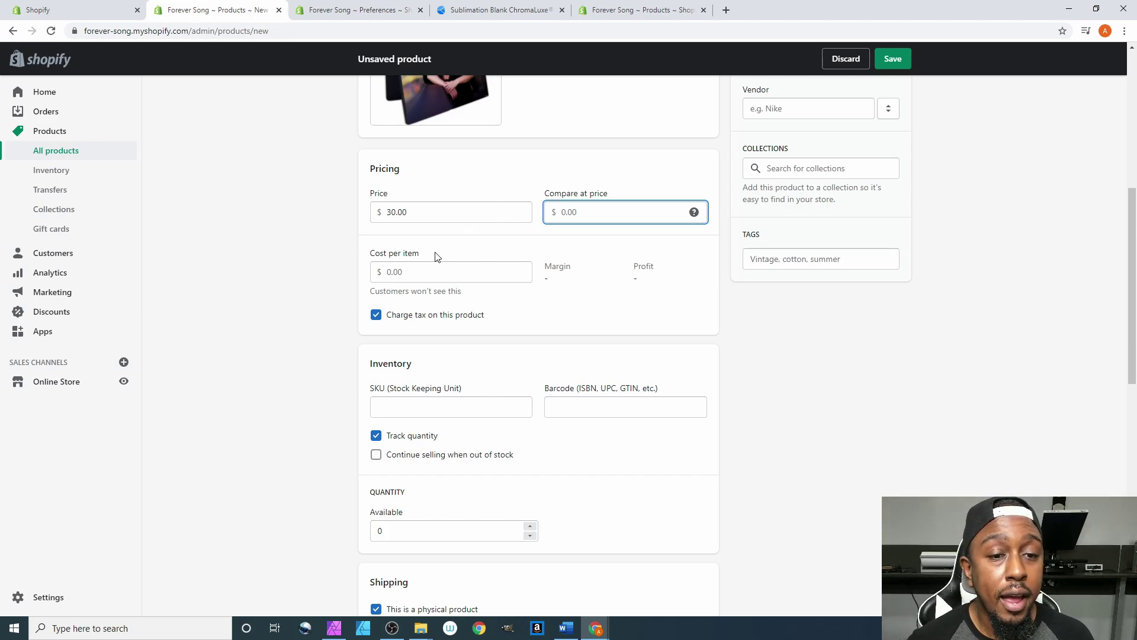
Set the product's cost per item to $5.00
left_click(401, 270)
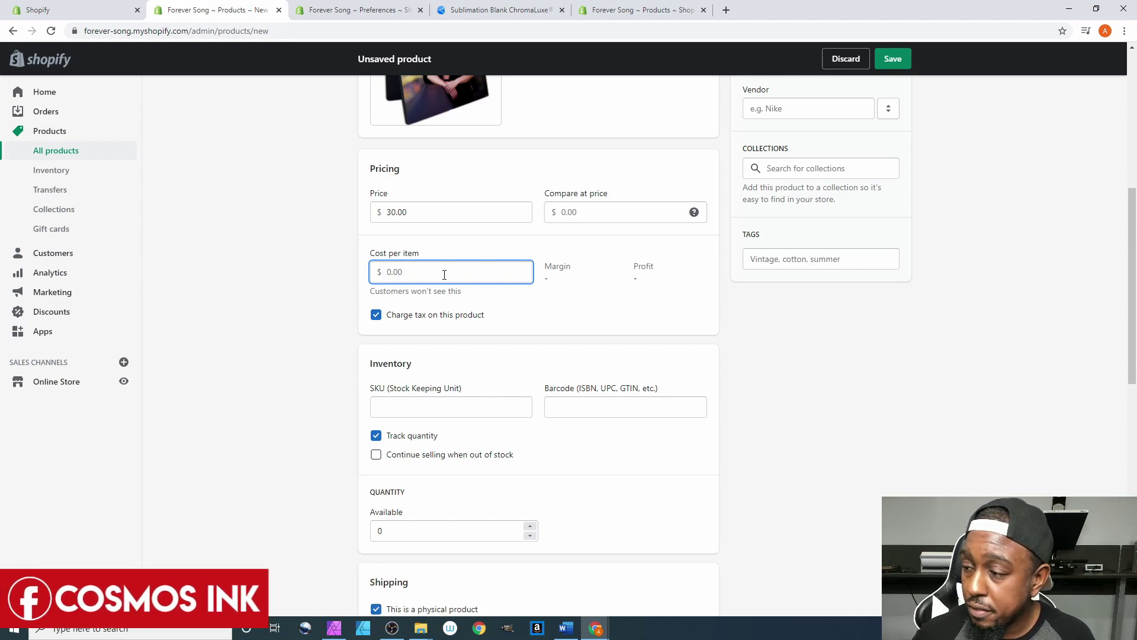
type("5.00")
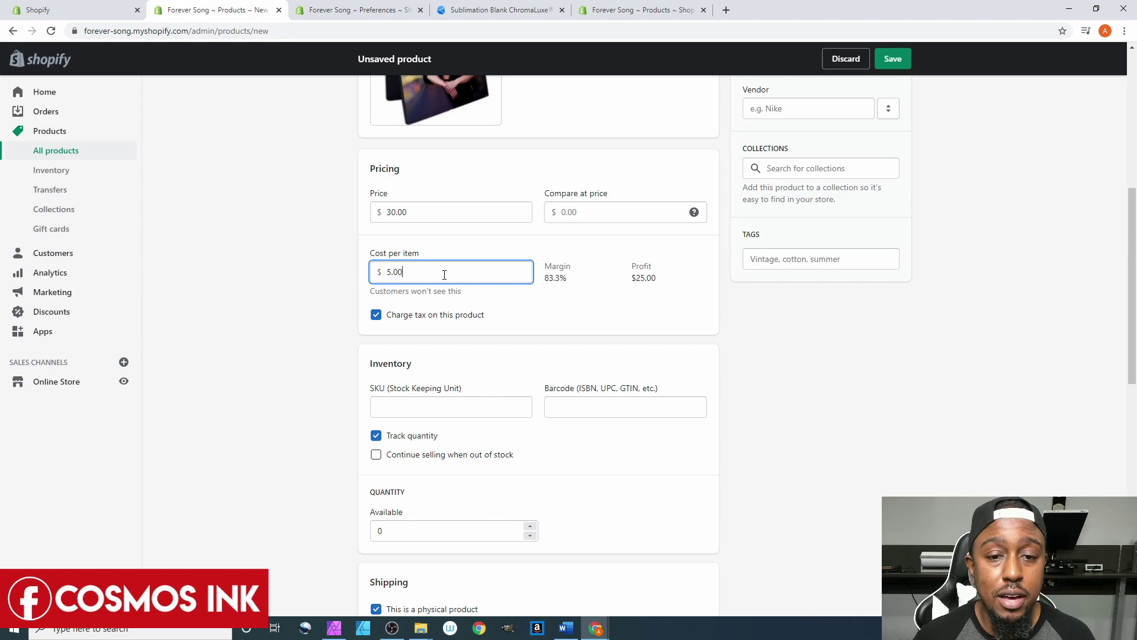
left_click(553, 282)
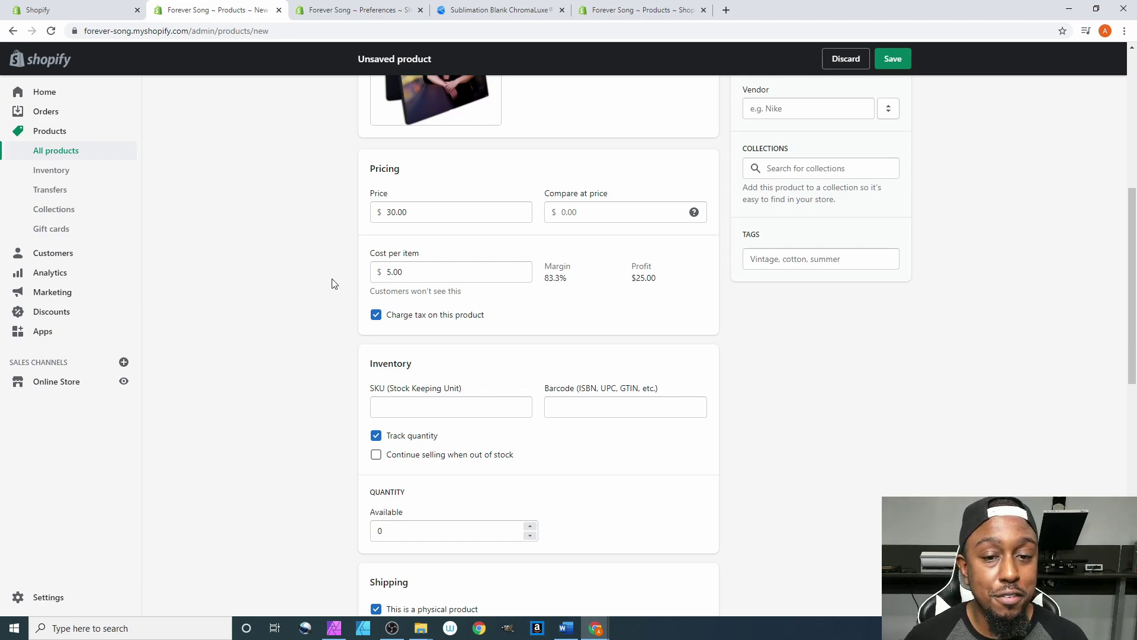
scroll(332, 283, "down", 1)
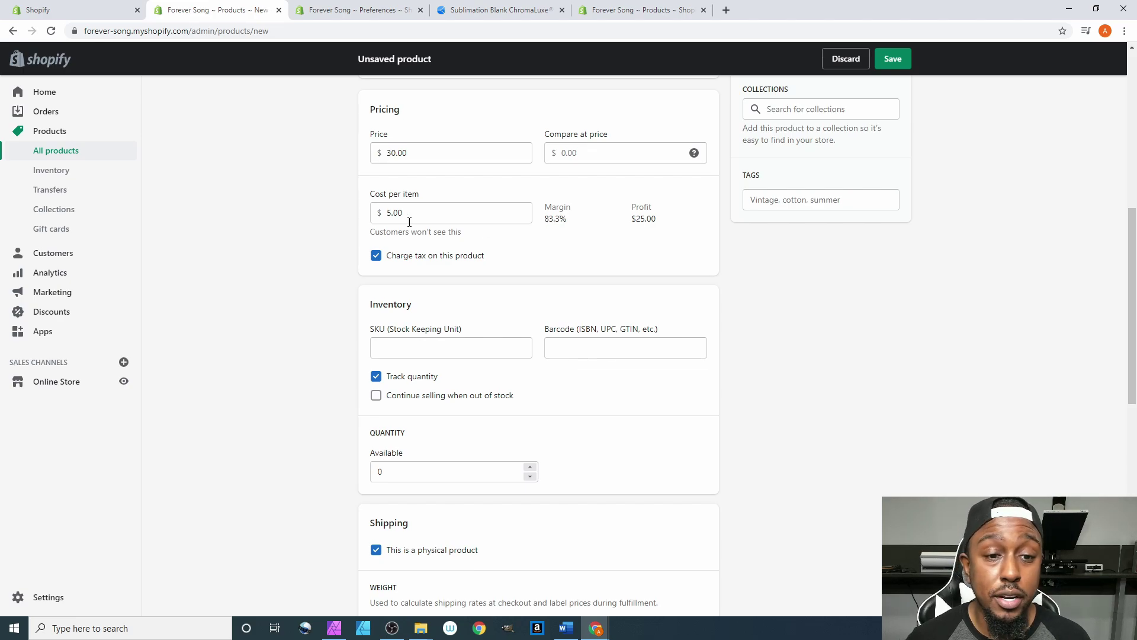
scroll(328, 217, "up", 1)
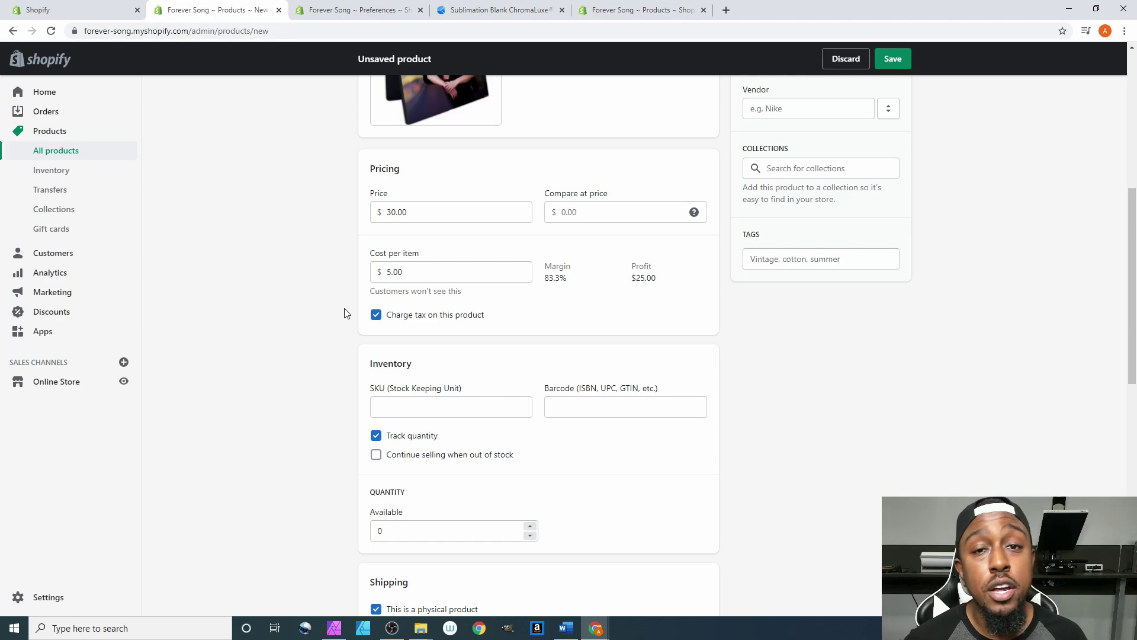
scroll(349, 308, "down", 2)
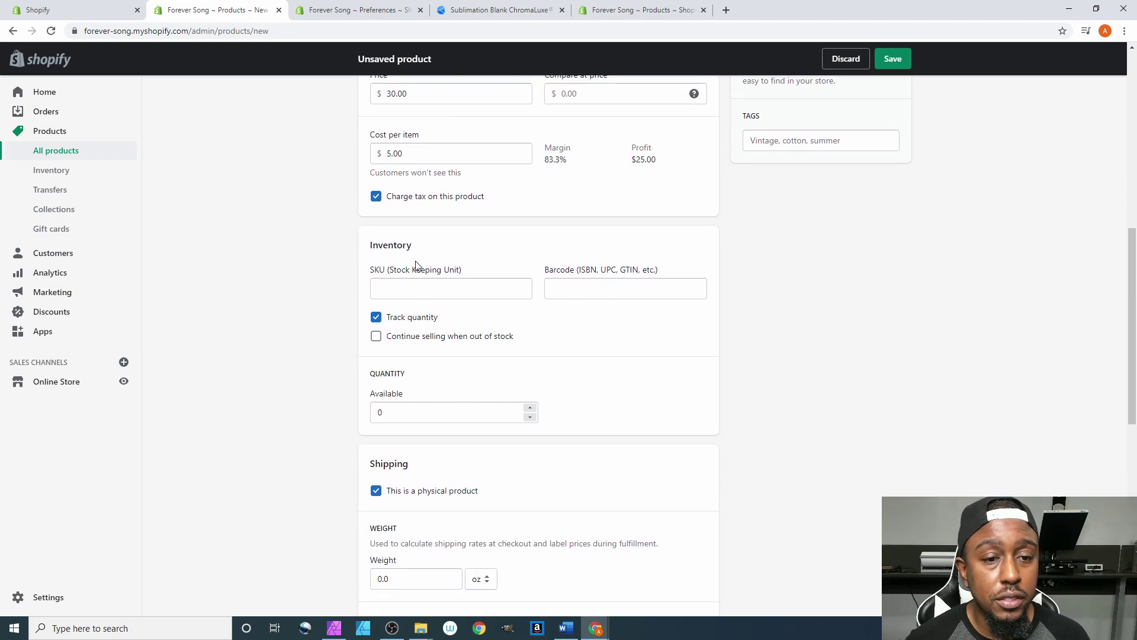
left_click(390, 291)
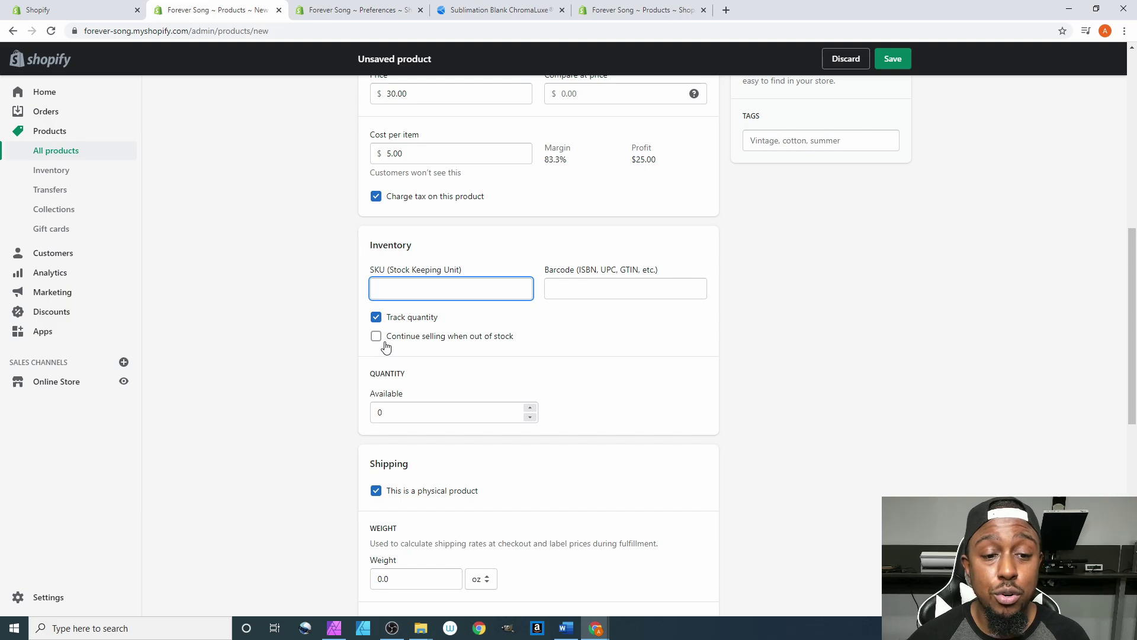
double_click(378, 413)
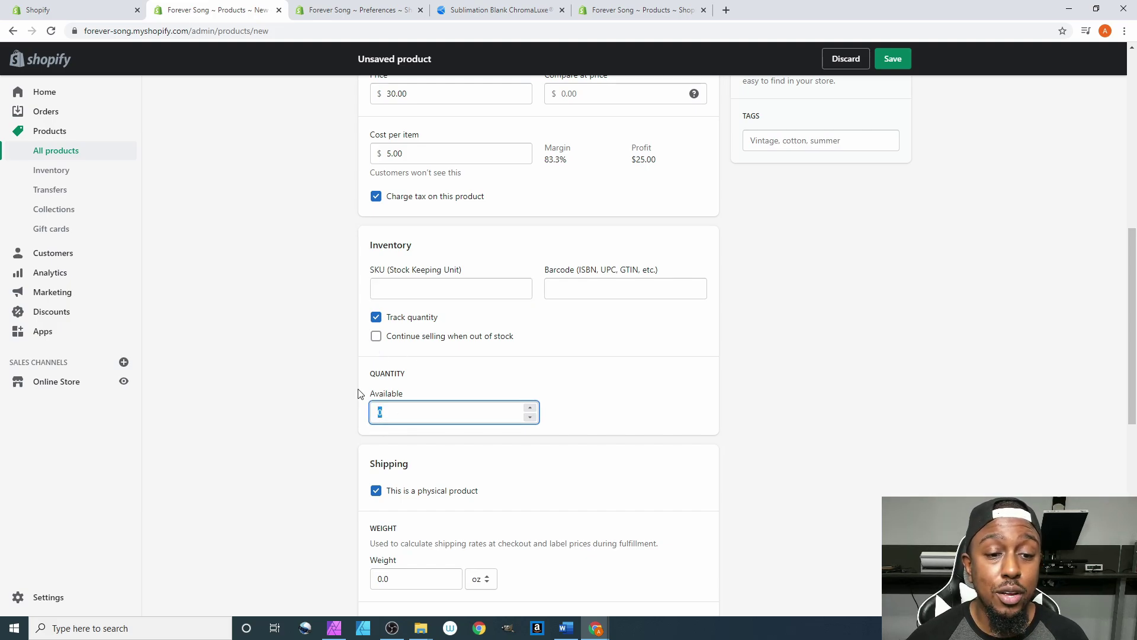
left_click(383, 411)
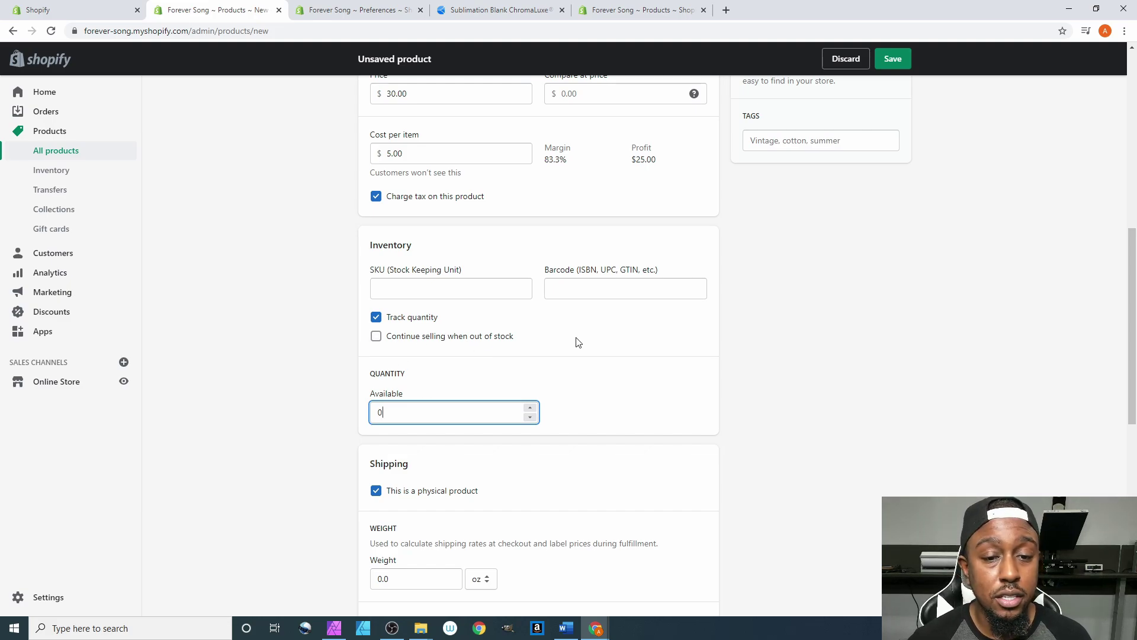
Set the product's available inventory quantity to 20
scroll(587, 340, "down", 1)
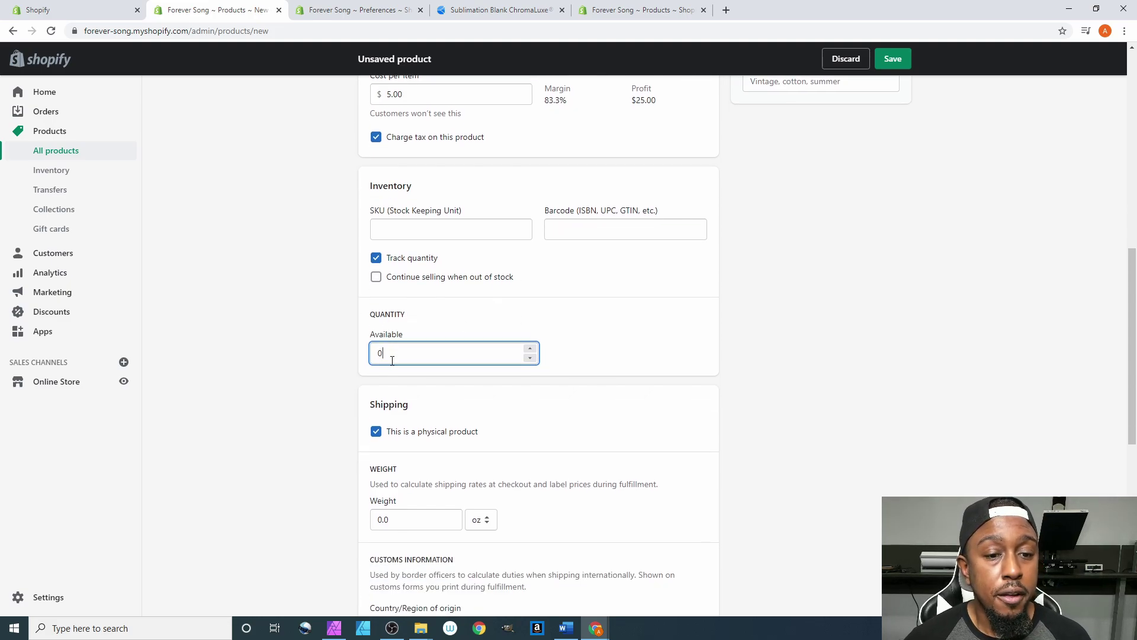
left_click_drag(395, 361, 379, 357)
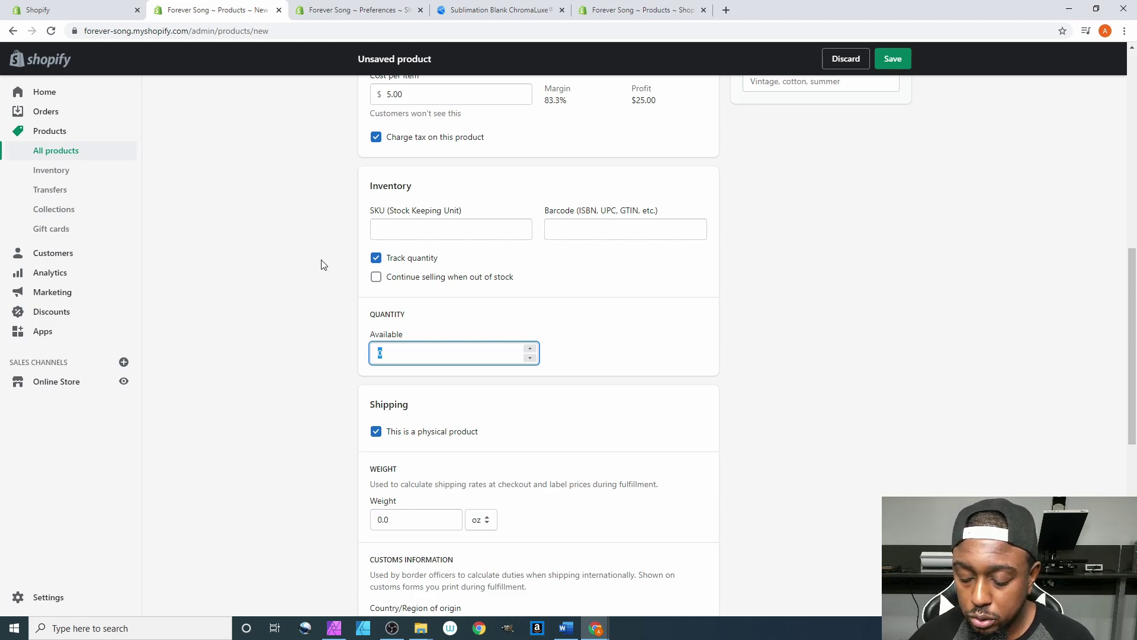
type("20")
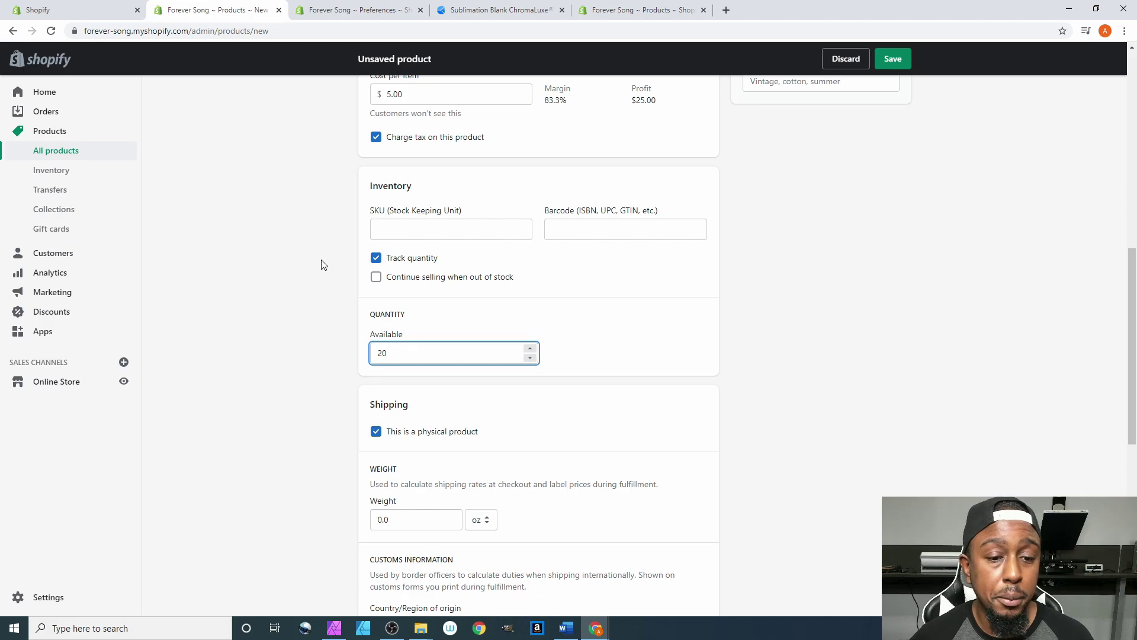
left_click(324, 264)
Set the product's shipping weight to 13.5 oz
scroll(308, 285, "down", 3)
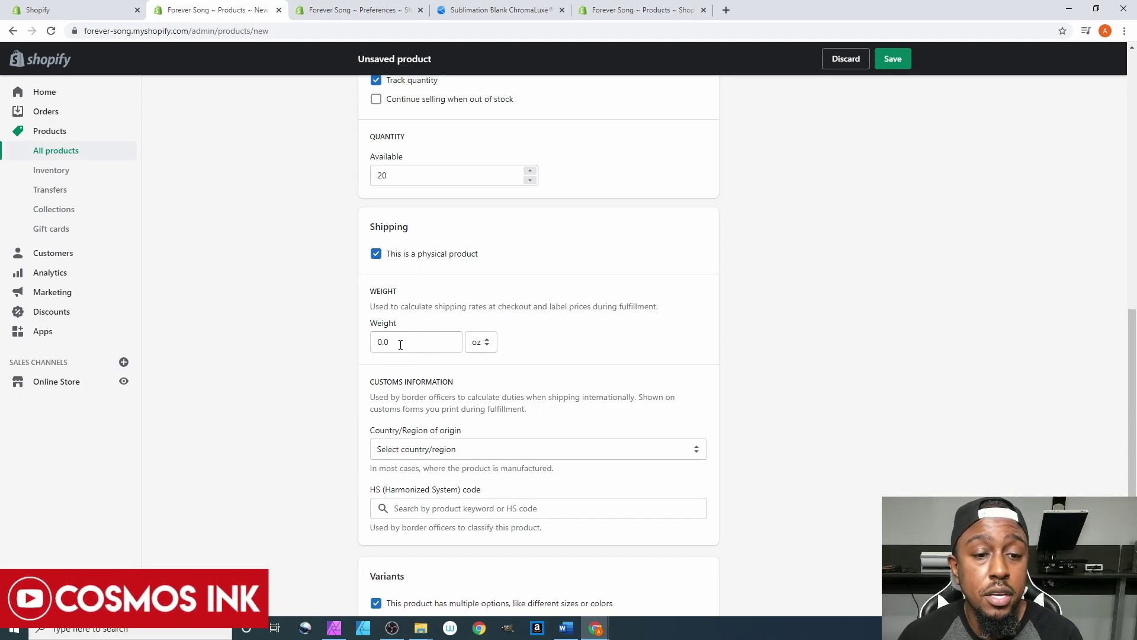
left_click_drag(401, 342, 361, 345)
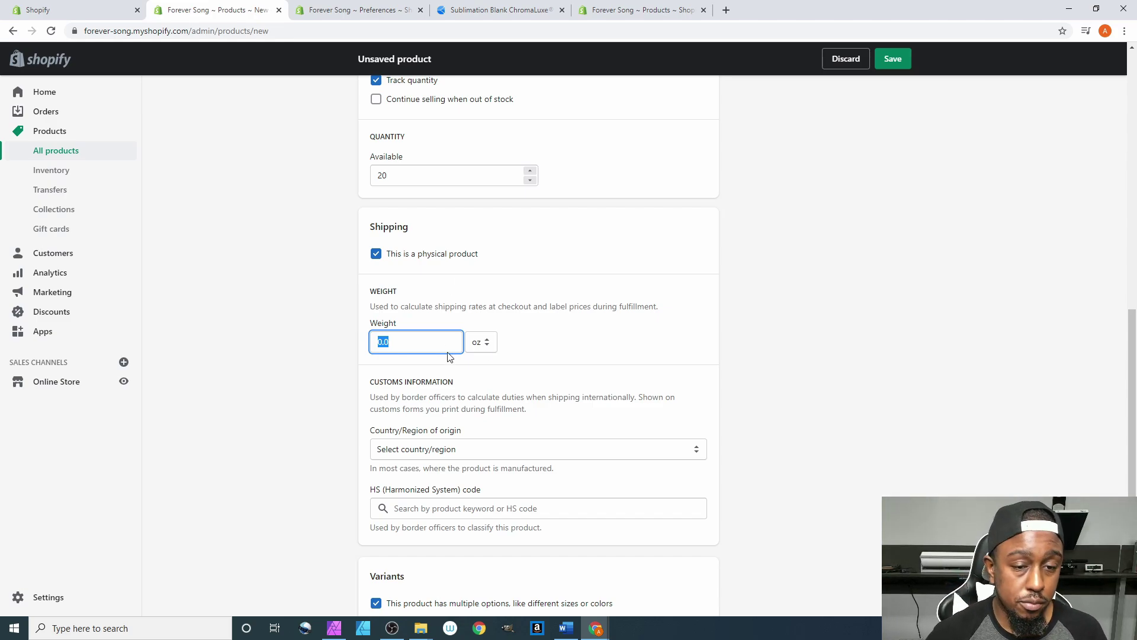
left_click_drag(437, 341, 358, 348)
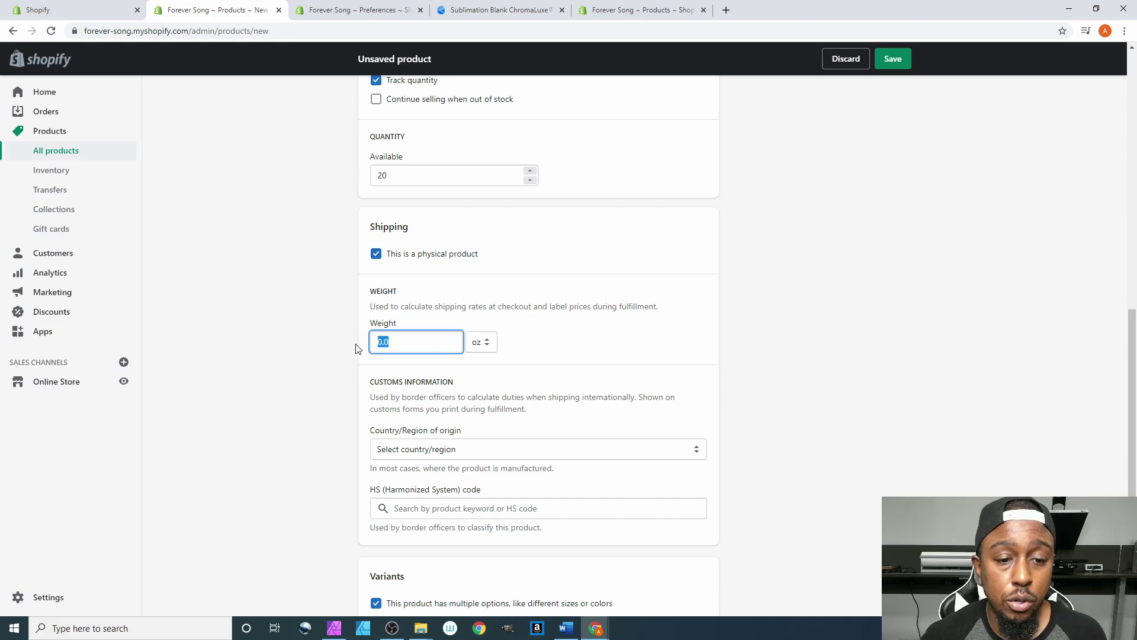
type("13.5")
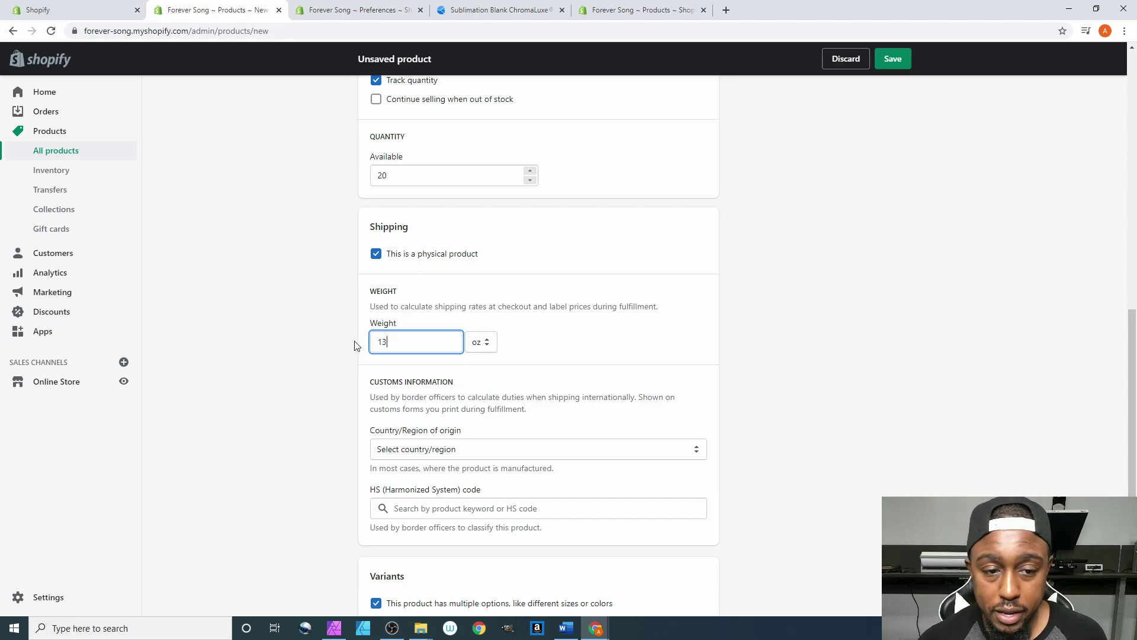
left_click(327, 344)
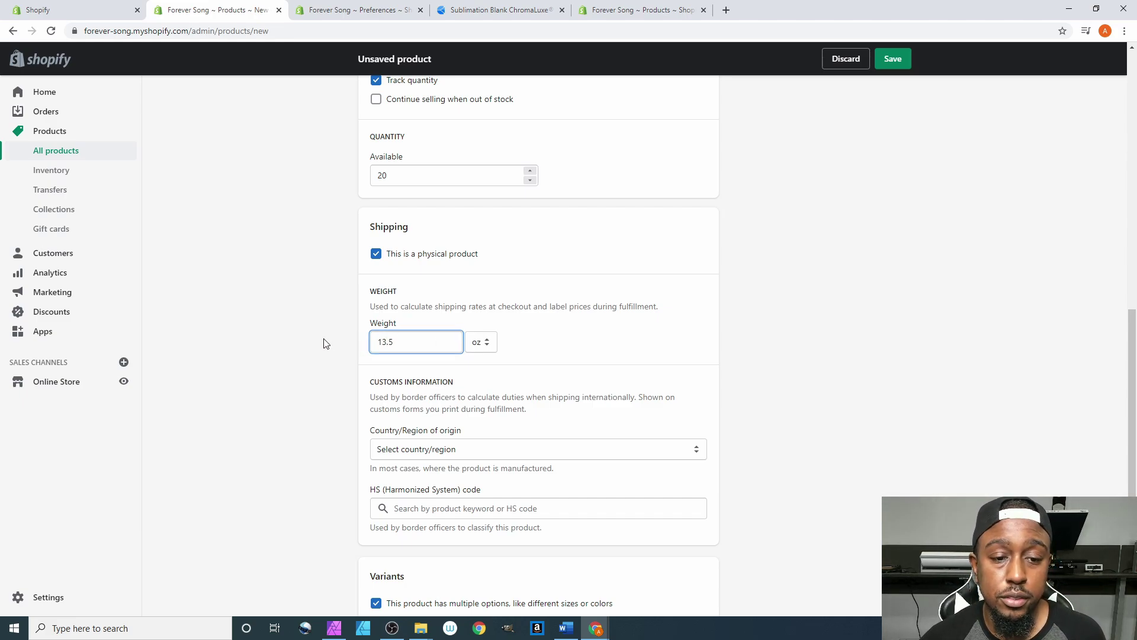
Choose United States as the country/region of origin in the product's customs information
scroll(341, 338, "down", 3)
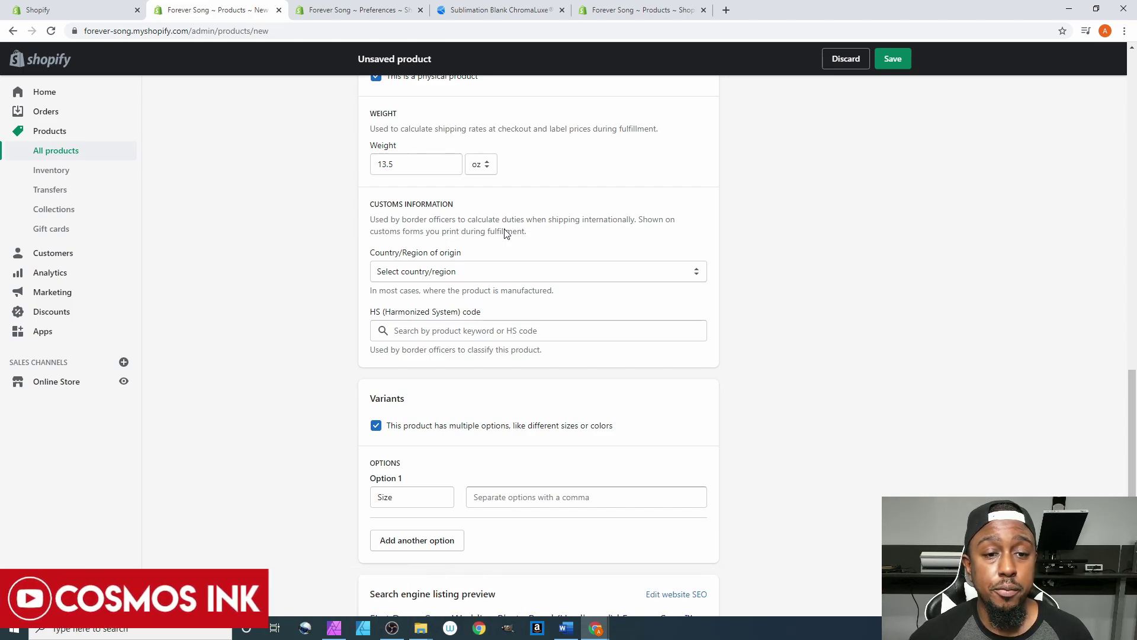
left_click(429, 273)
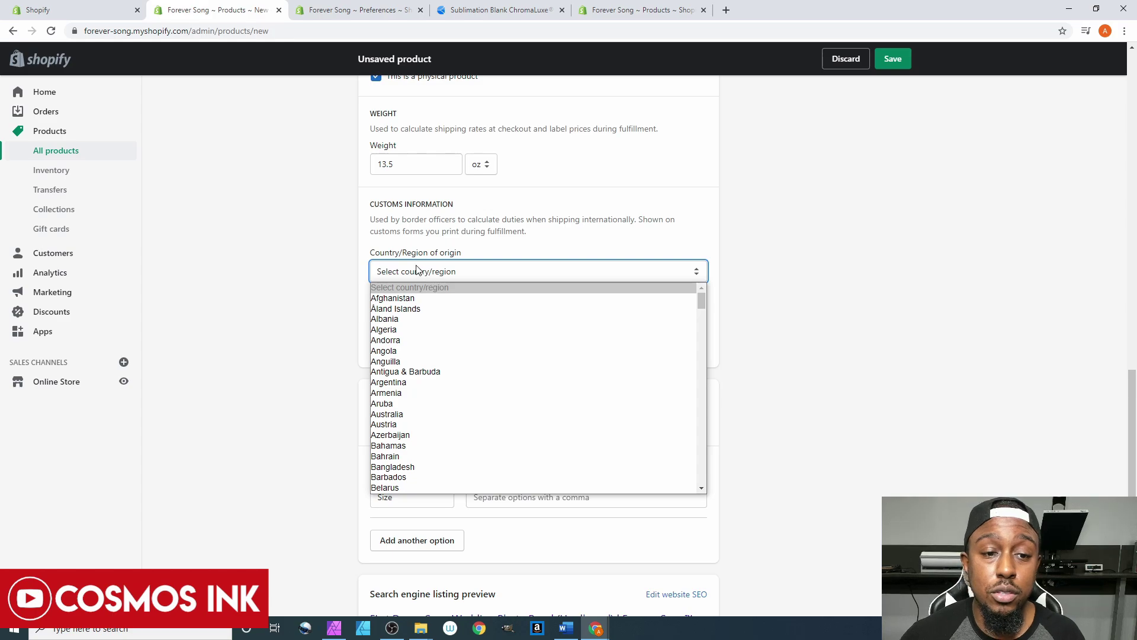
scroll(439, 382, "down", 20)
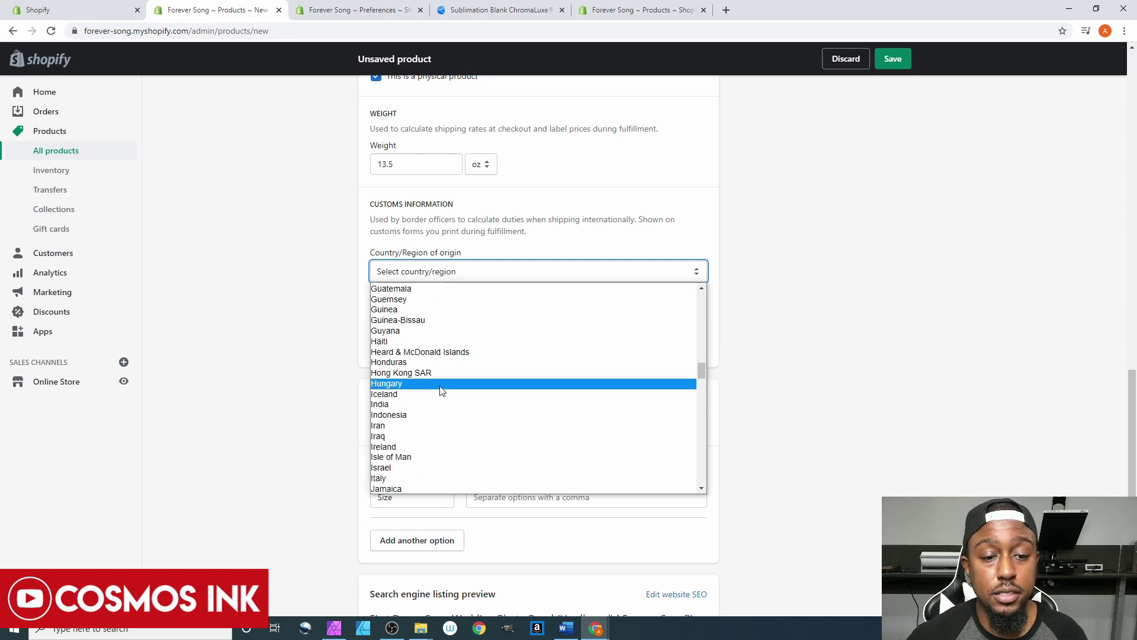
scroll(439, 388, "down", 20)
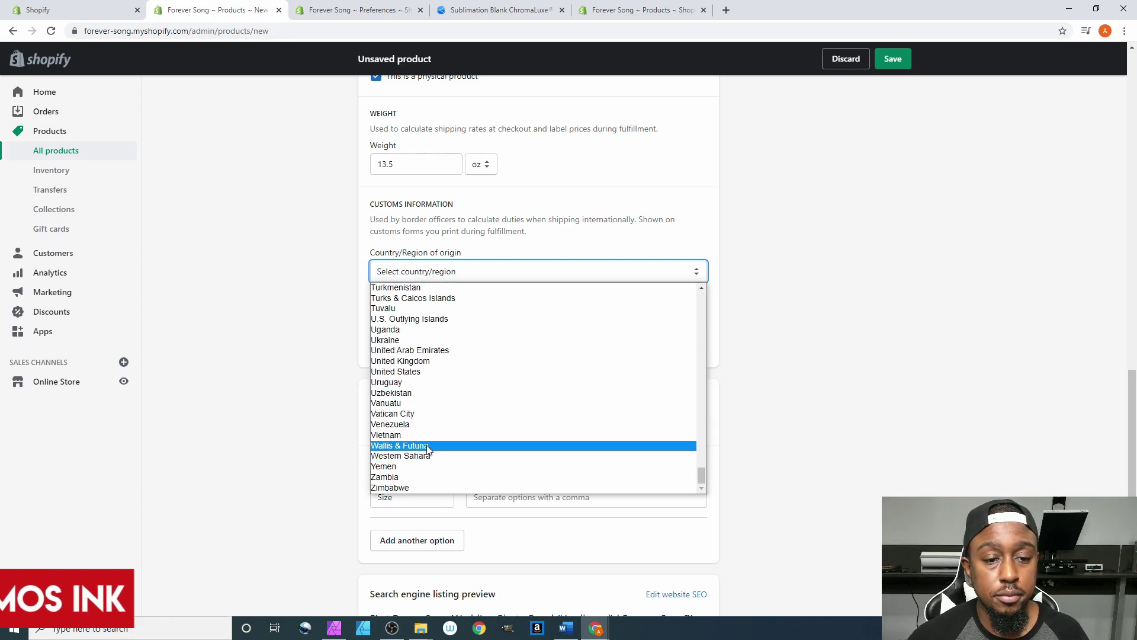
left_click(431, 372)
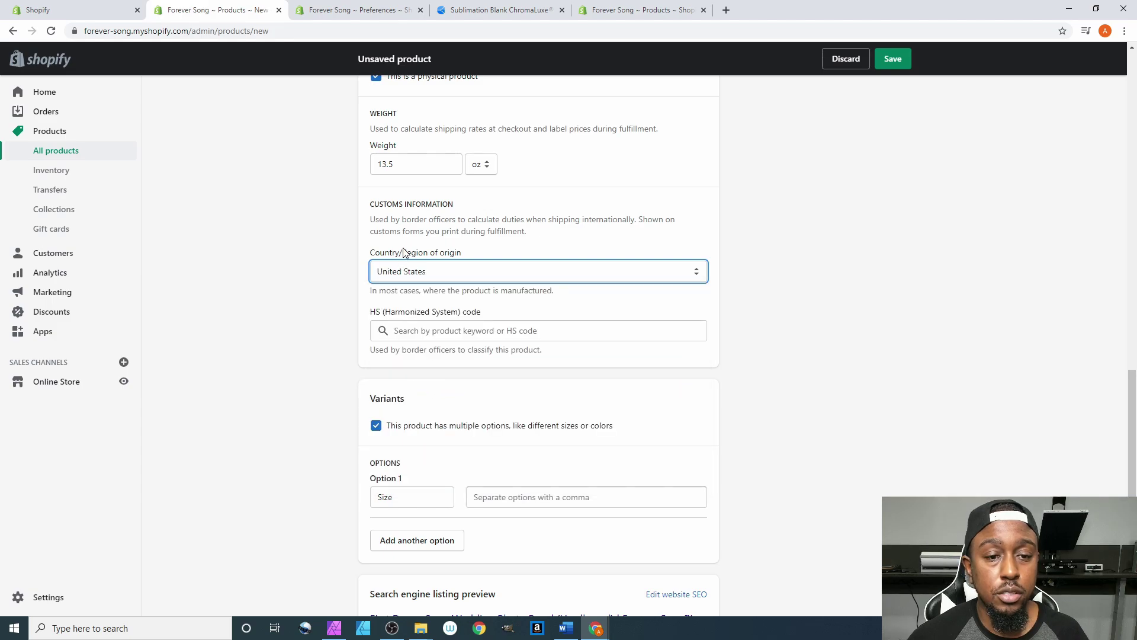
left_click(318, 259)
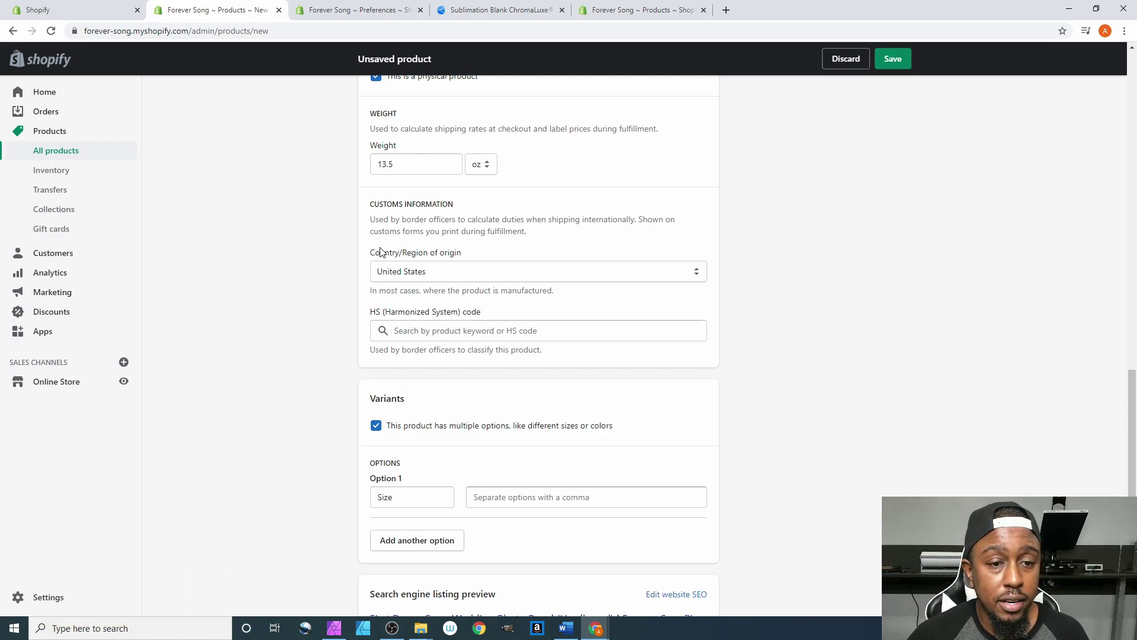
left_click_drag(371, 252, 454, 252)
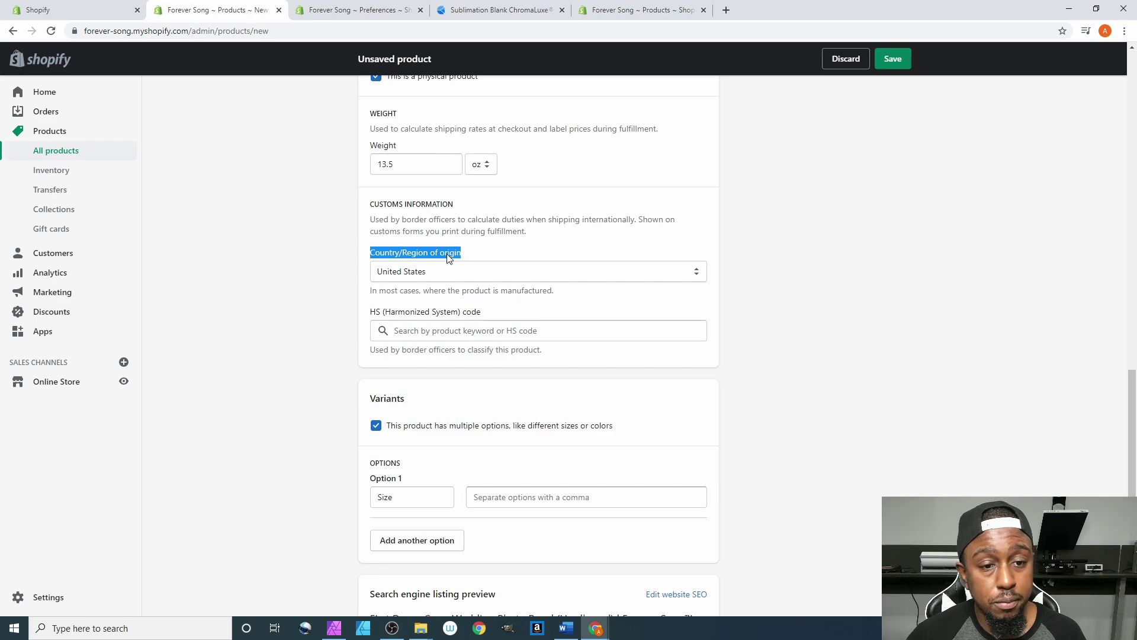
left_click_drag(371, 291, 555, 294)
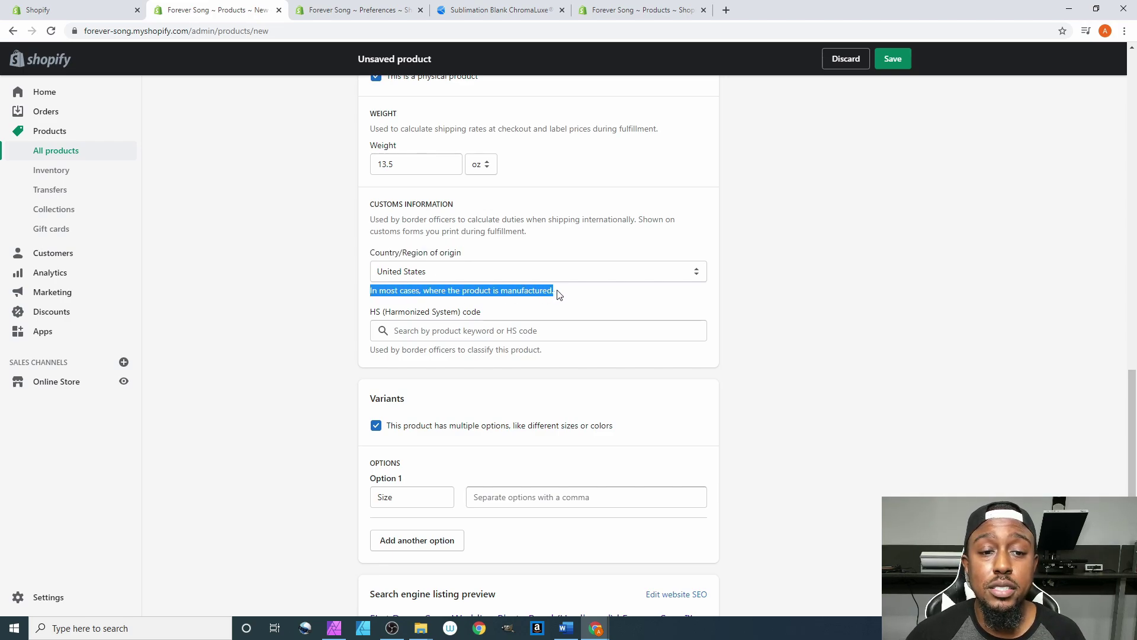
left_click(559, 295)
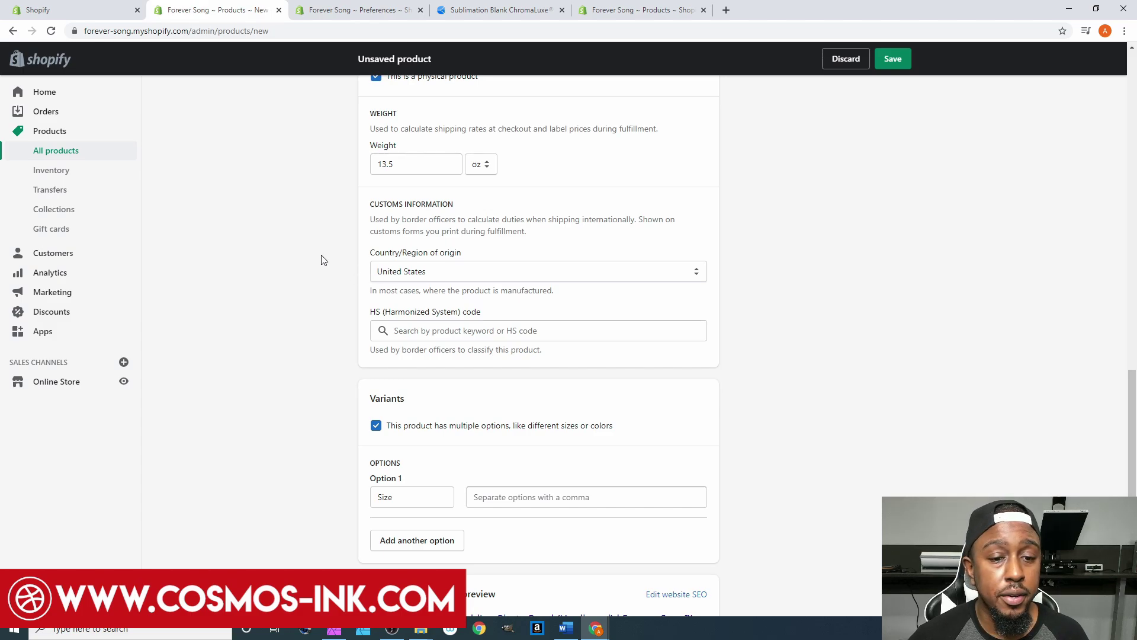
Keep Size as the name of the first variant option and add the value 6" x 6"
scroll(320, 256, "down", 2)
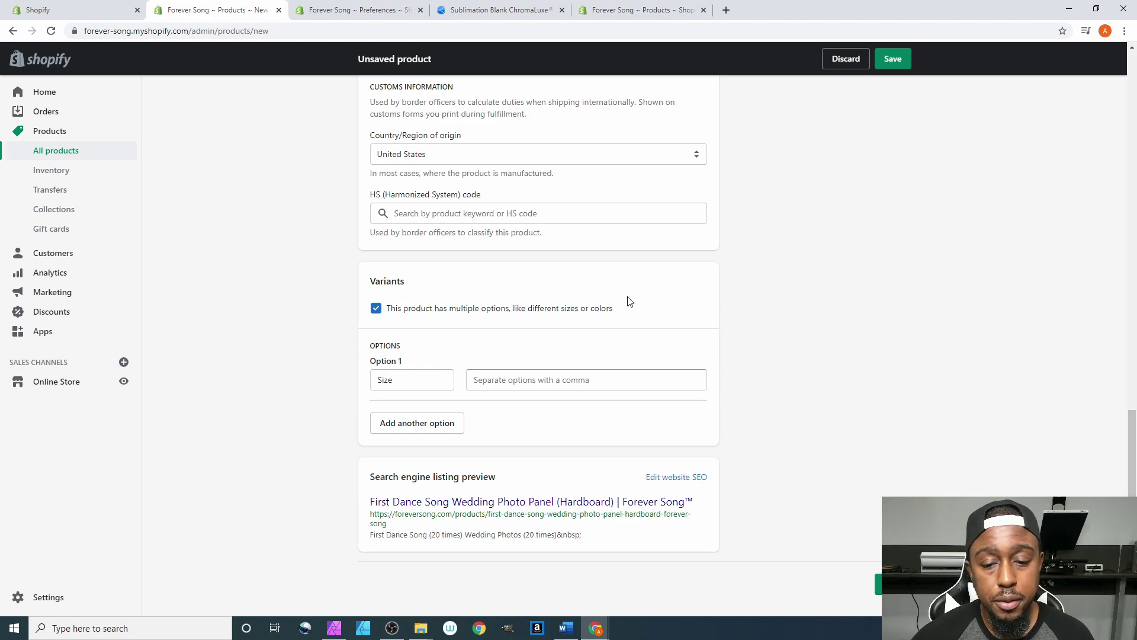
left_click(411, 382)
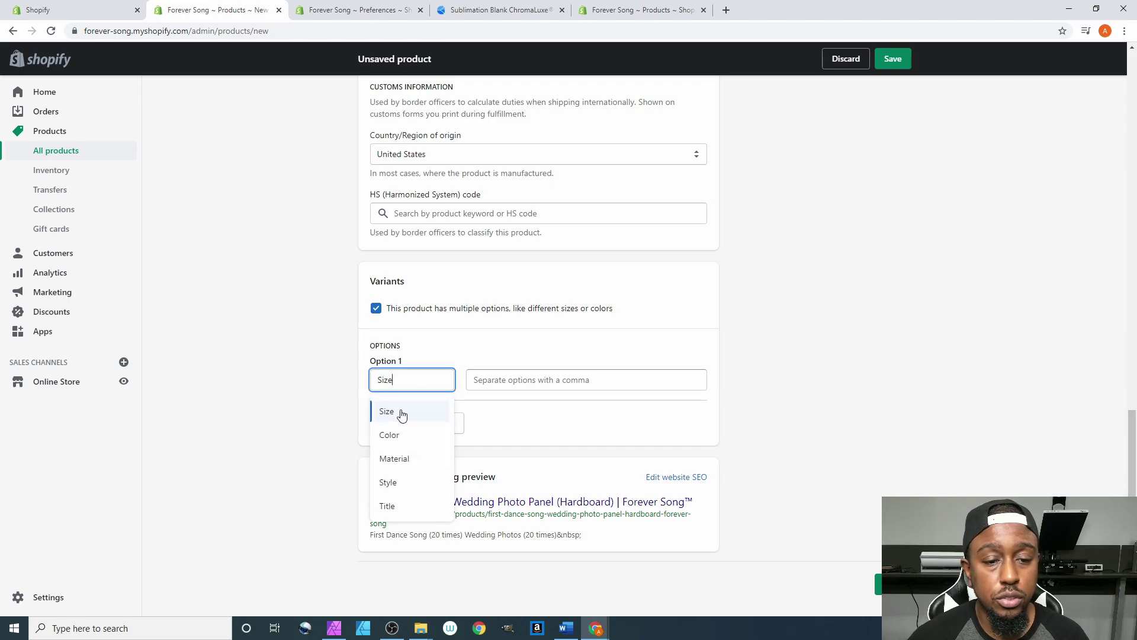
left_click(401, 413)
left_click(489, 377)
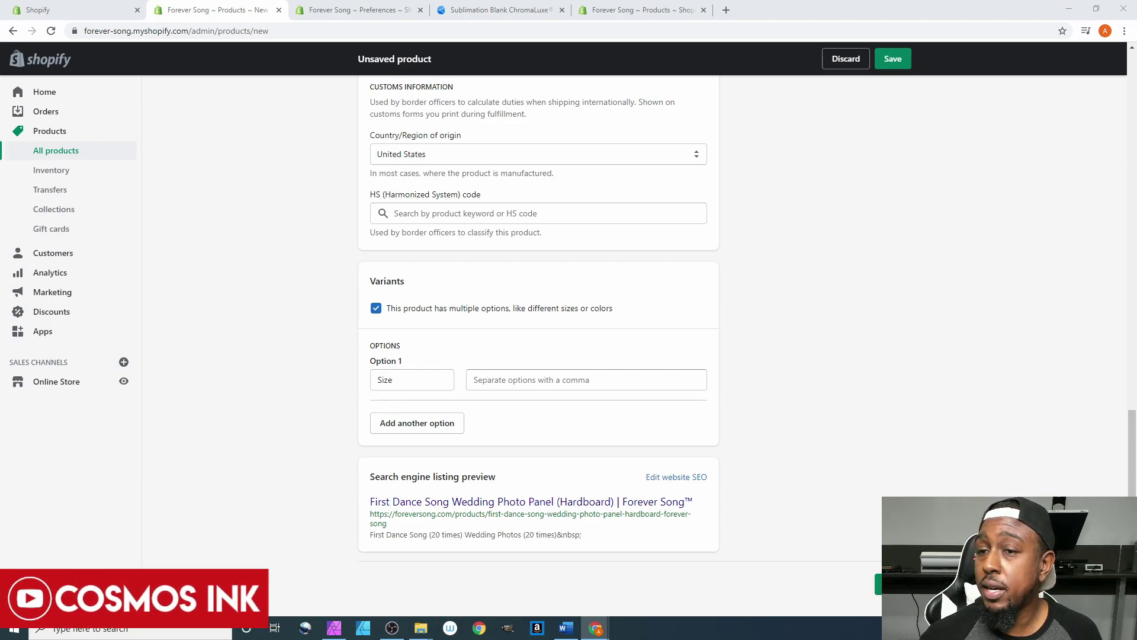
left_click(538, 377)
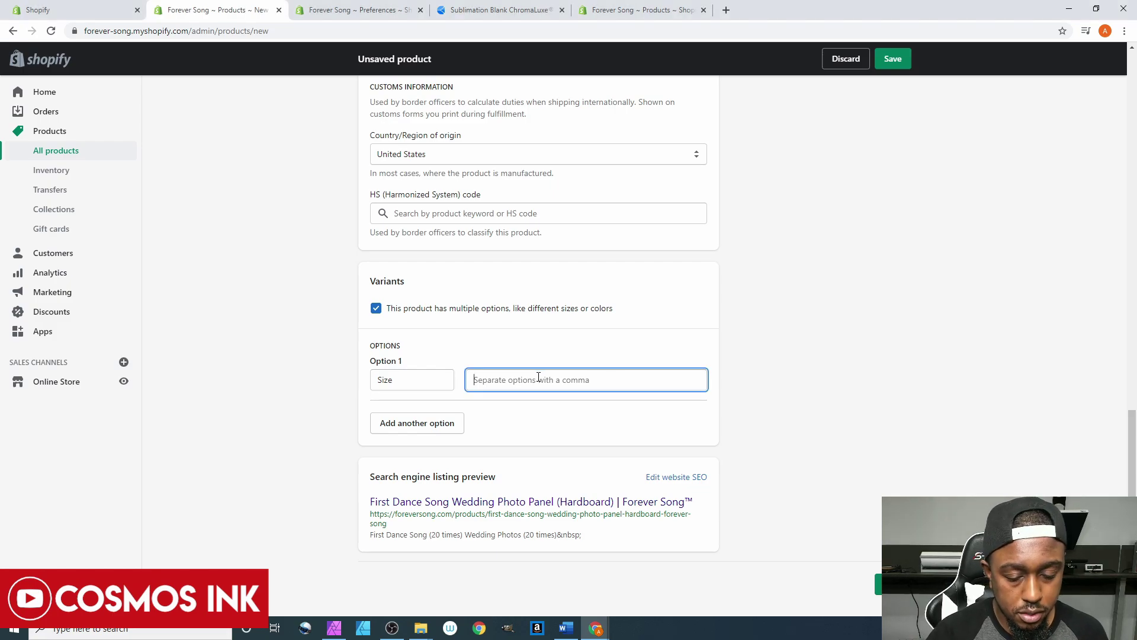
type("6\" x ")
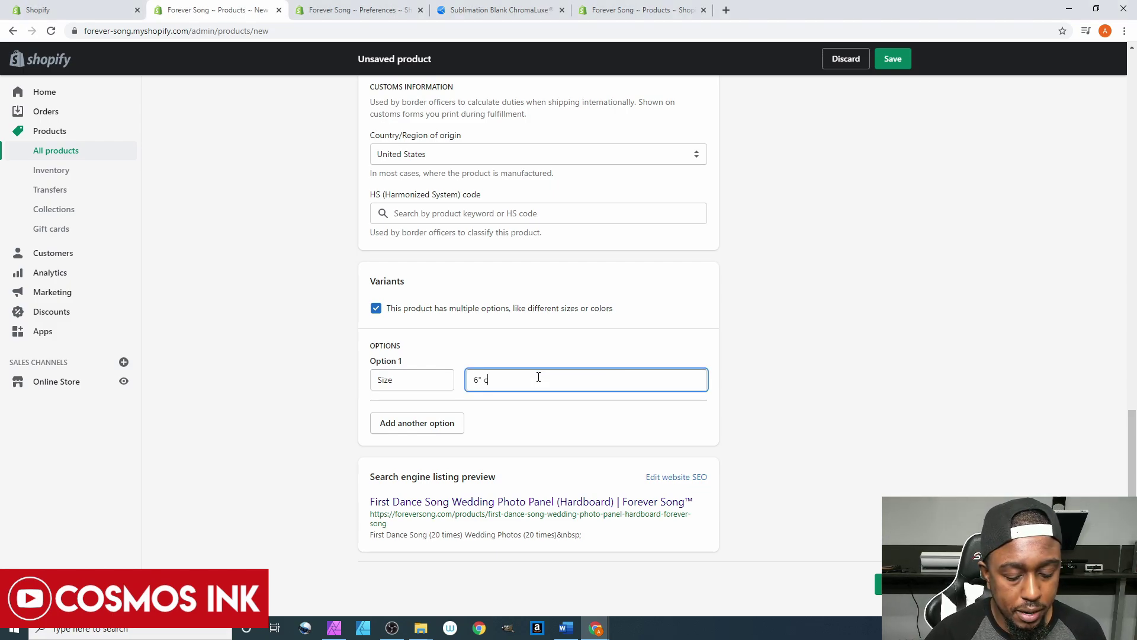
type("6")
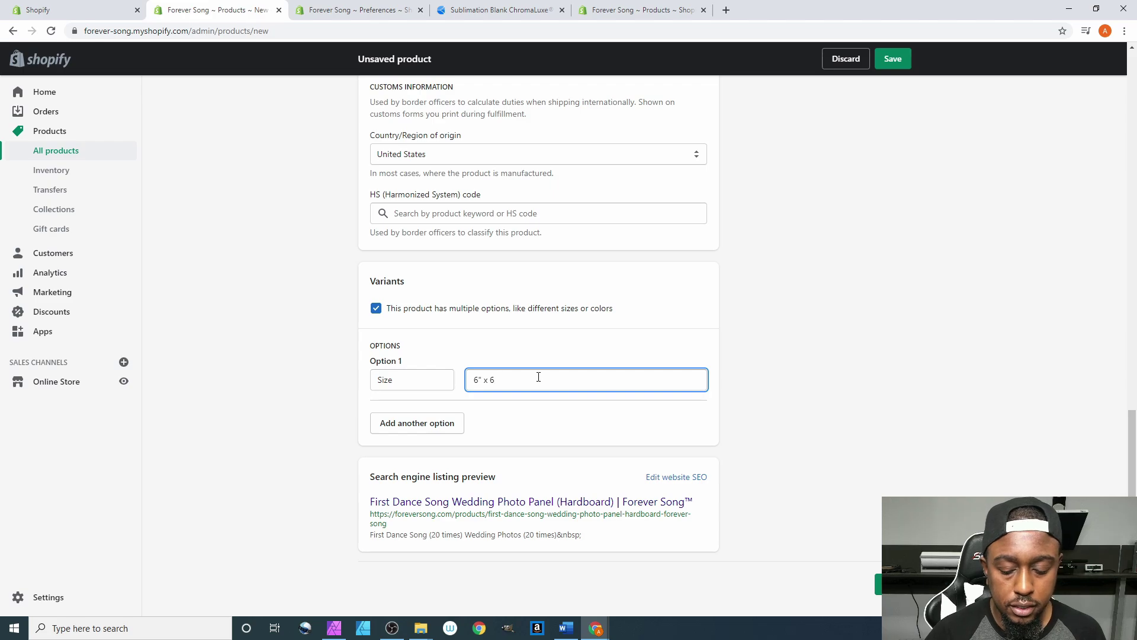
type("\"")
key("Return")
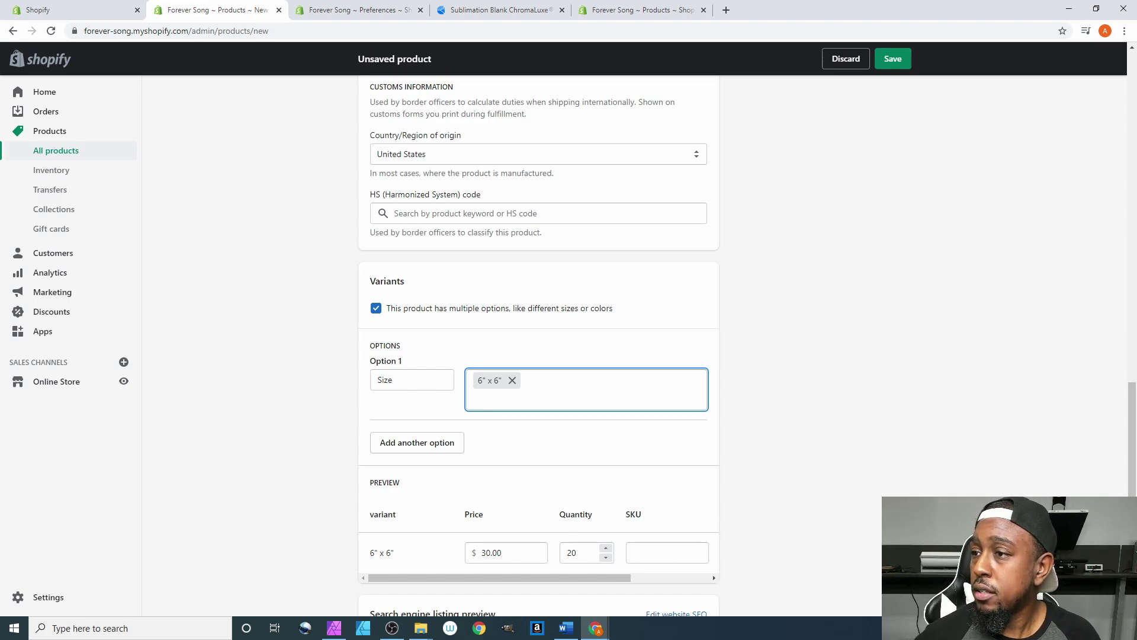
Add 8" x 10" and 10" x 10" as further values of the Size option
left_click(485, 403)
type("8")
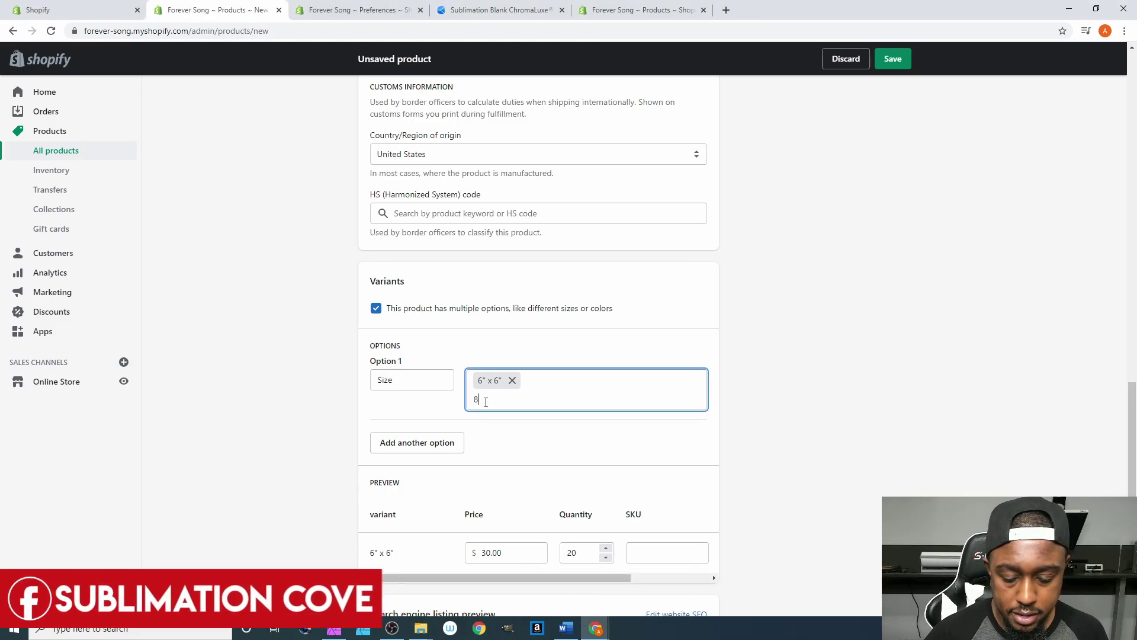
type("\" x 10\"")
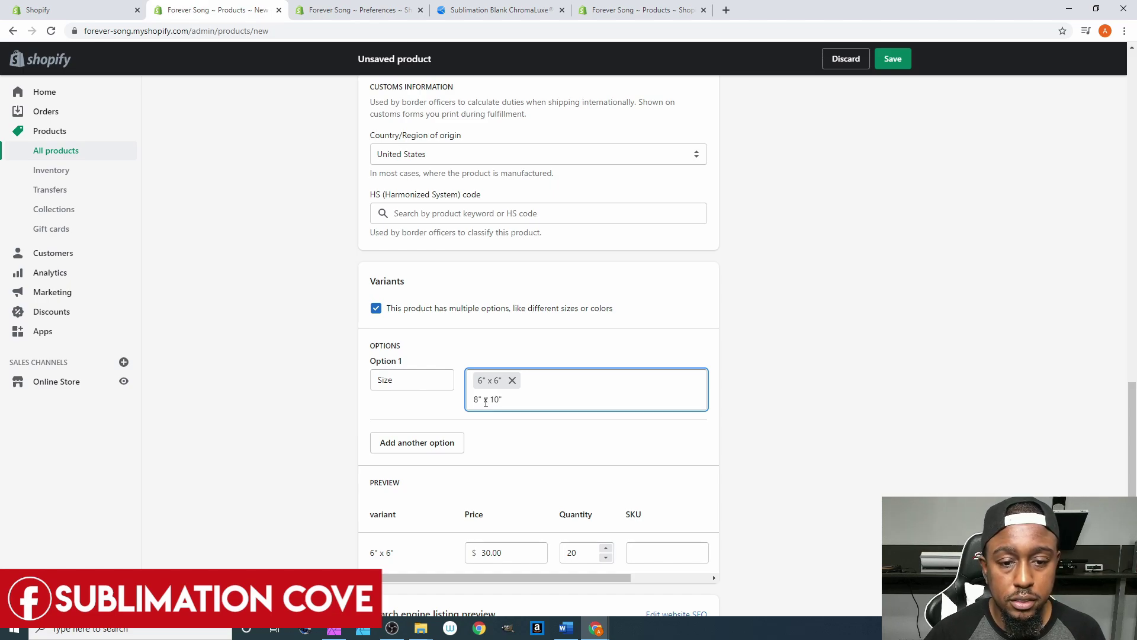
key("Return")
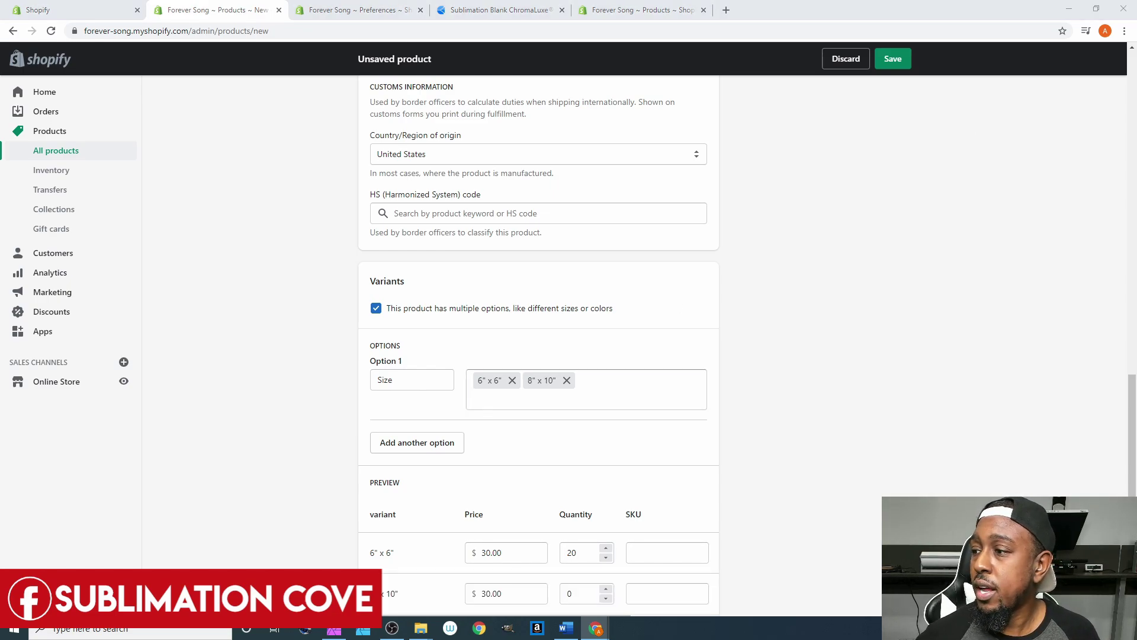
left_click(513, 405)
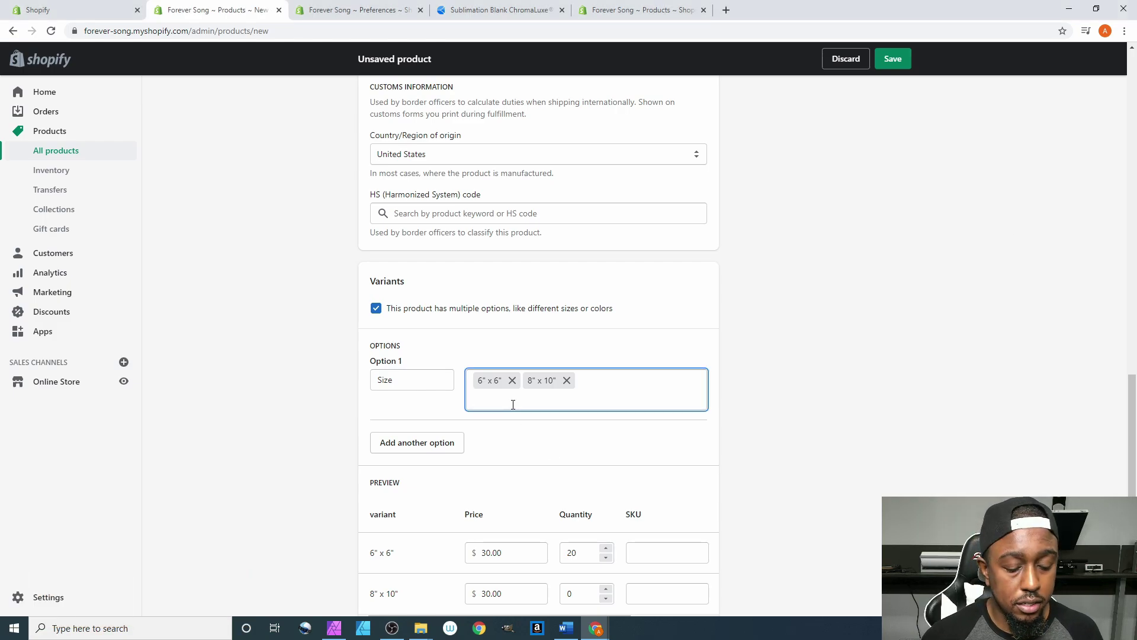
type("10")
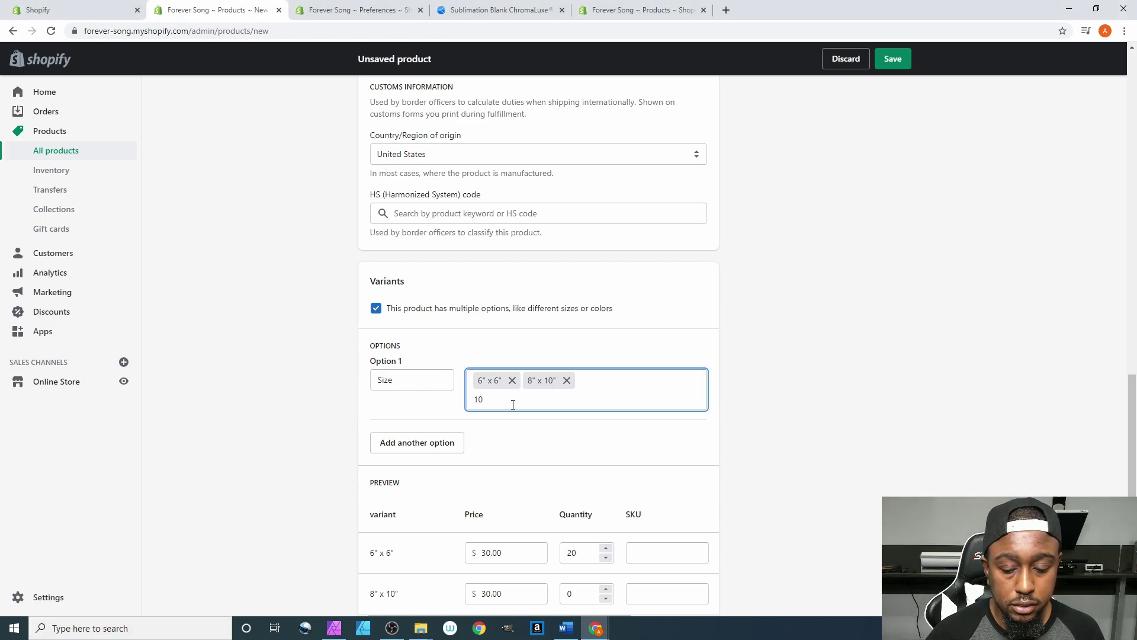
type("\" x 10\"")
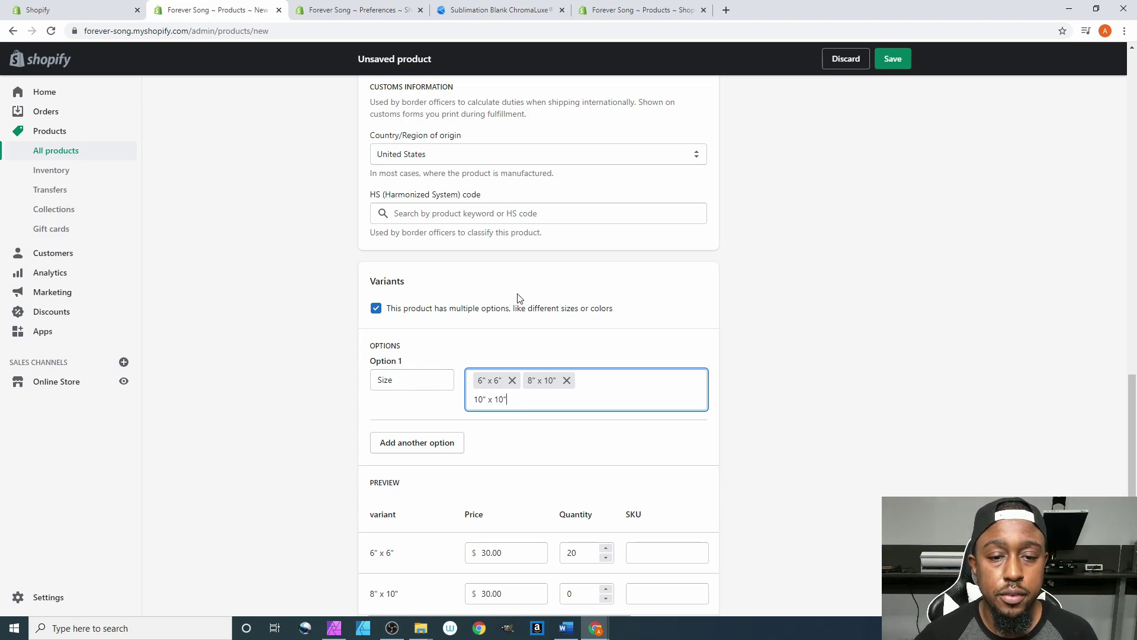
left_click(513, 326)
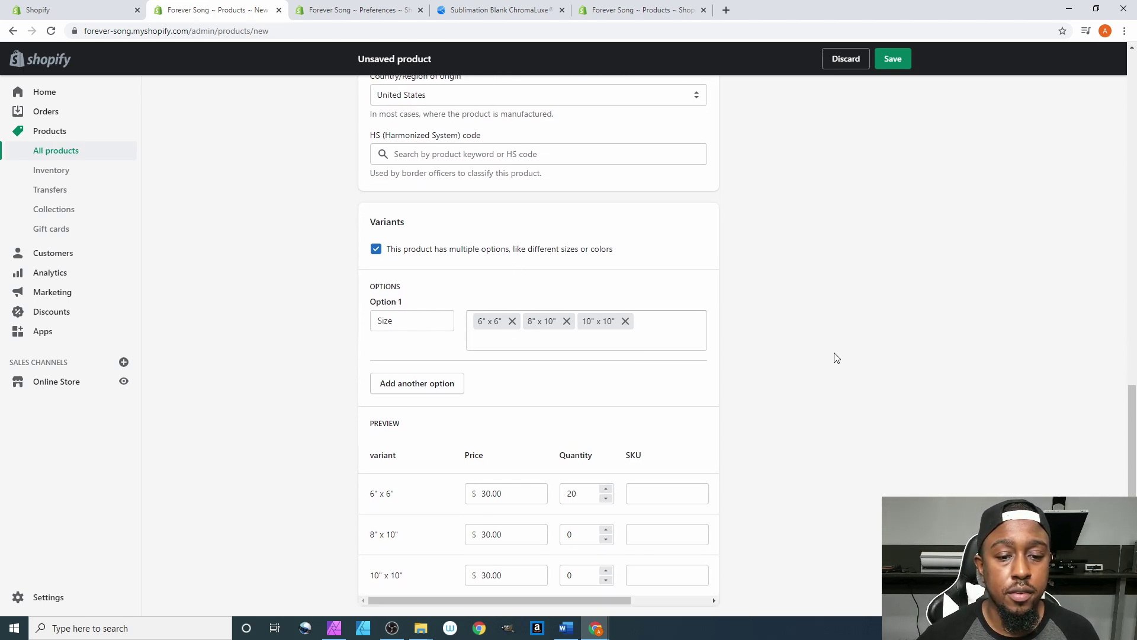
Set the price of the 8" x 10" variant to $35.00 and of the 10" x 10" variant to $40.00
scroll(835, 357, "down", 3)
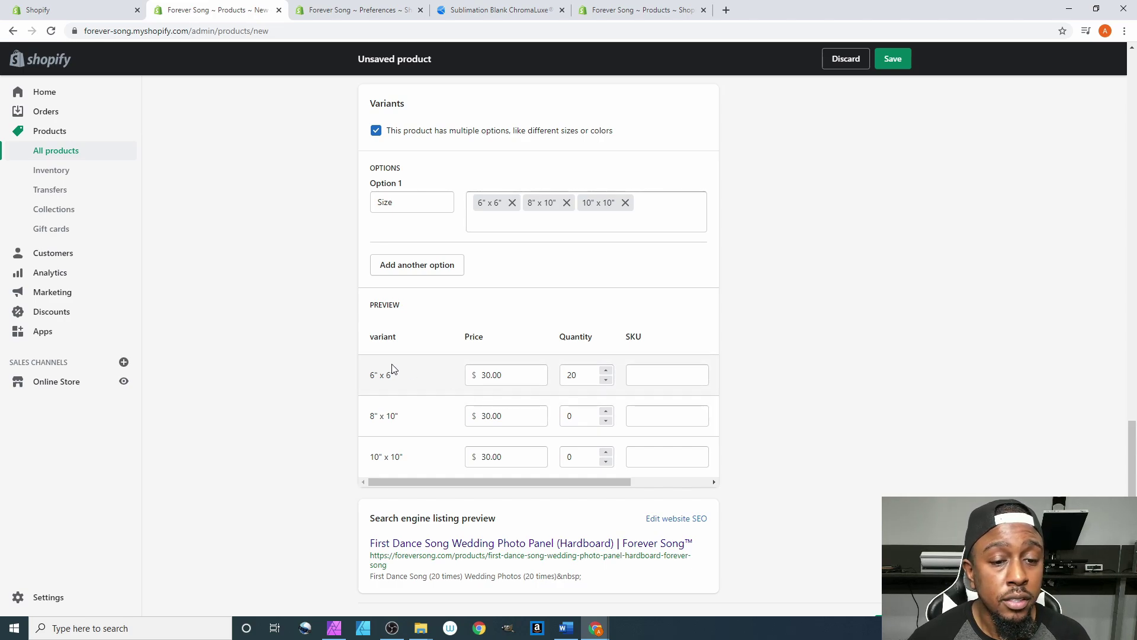
left_click(511, 416)
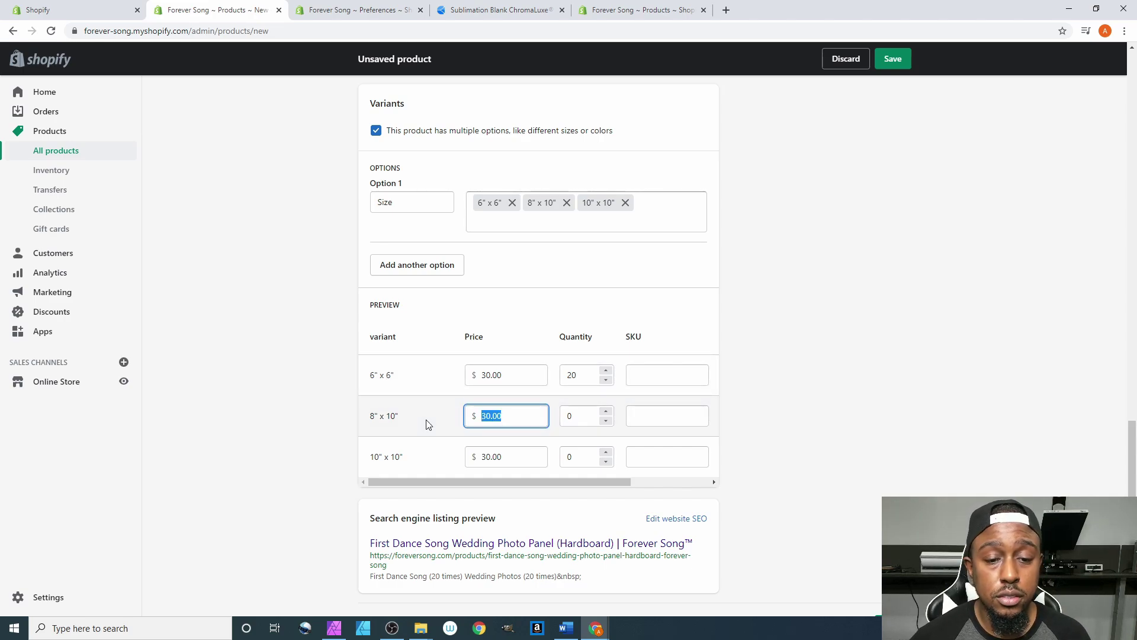
type("35.00")
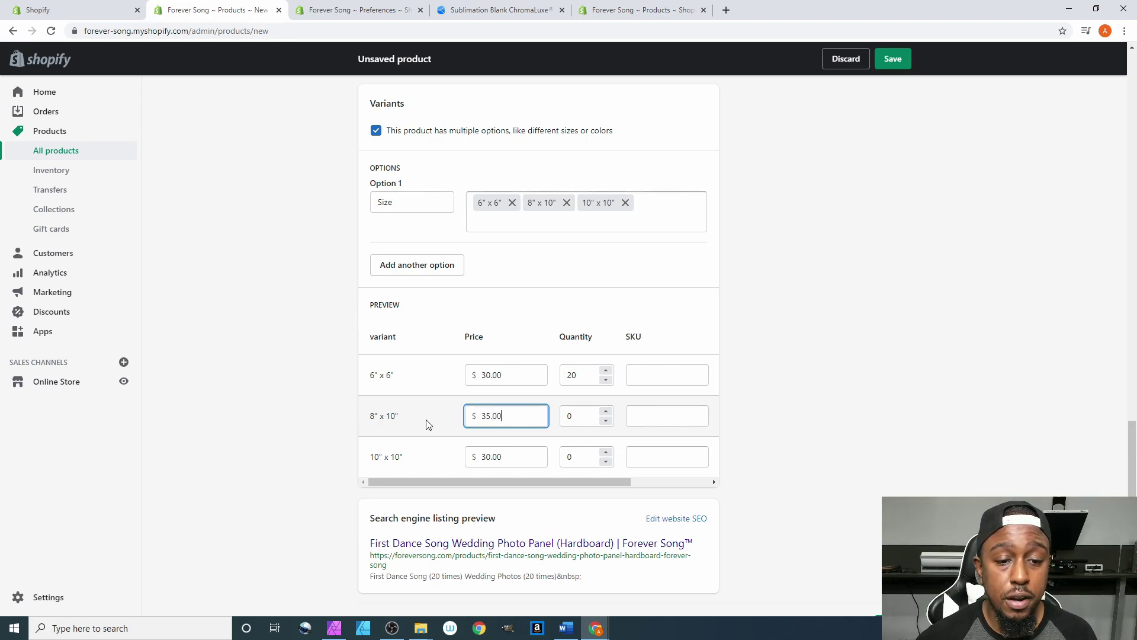
left_click(507, 457)
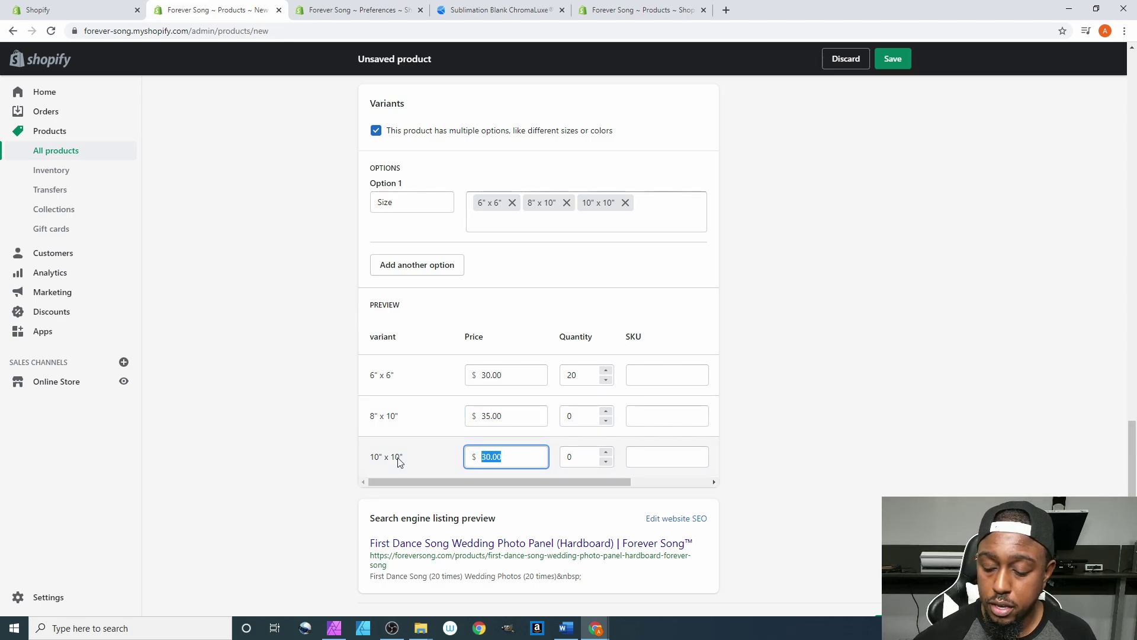
type("40.00")
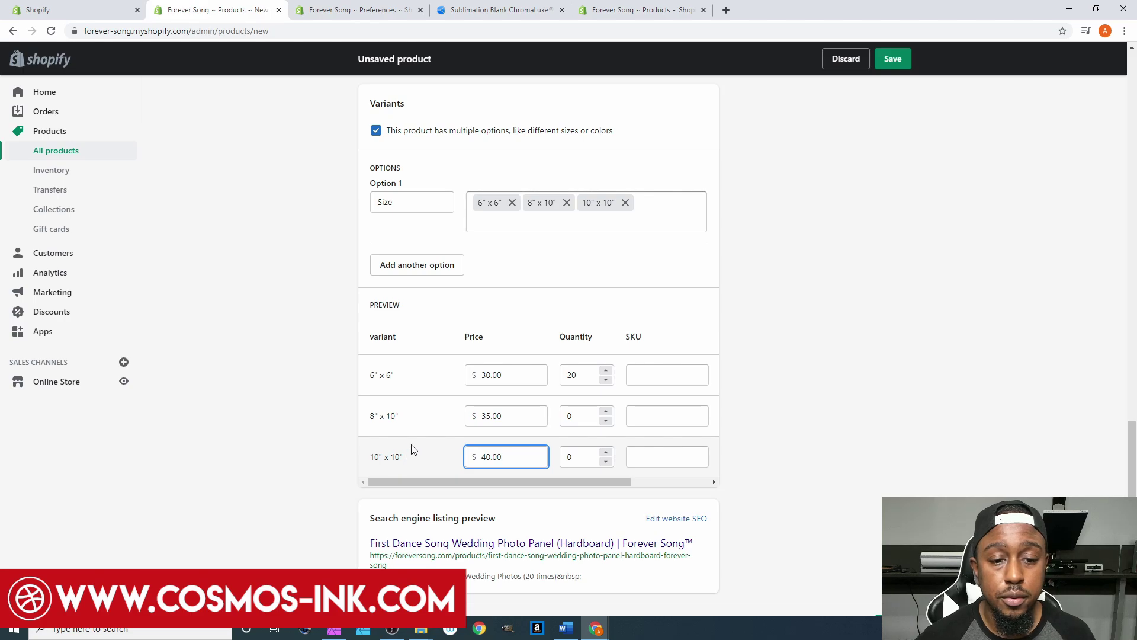
left_click(423, 446)
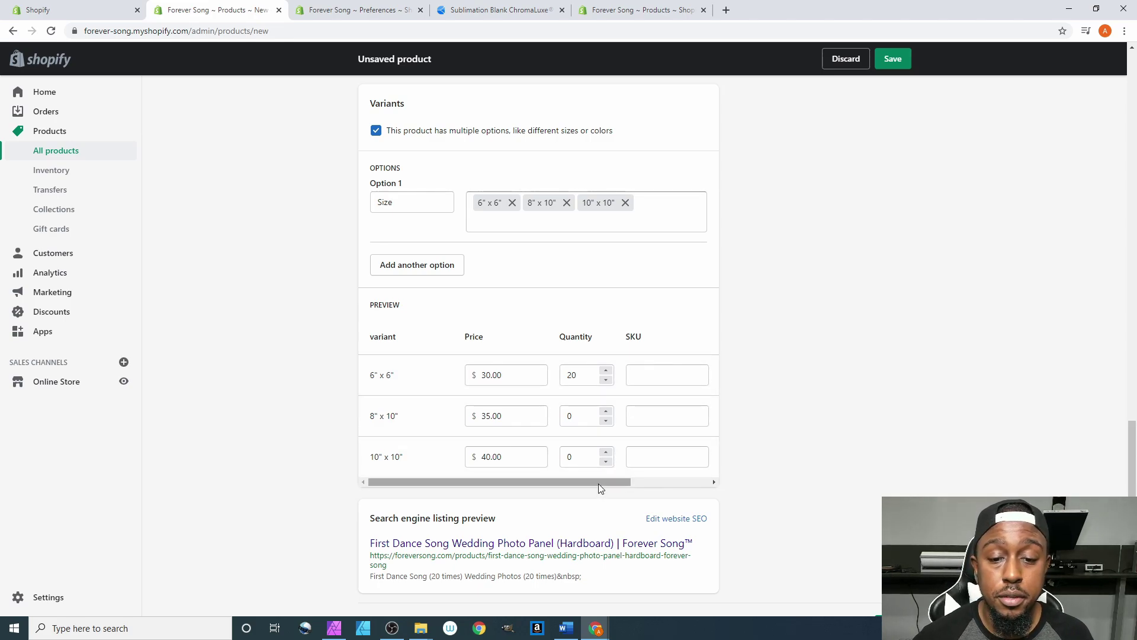
left_click_drag(598, 483, 474, 489)
Open the product's search engine listing for editing, showing its page title, description and URL handle
scroll(325, 425, "down", 1)
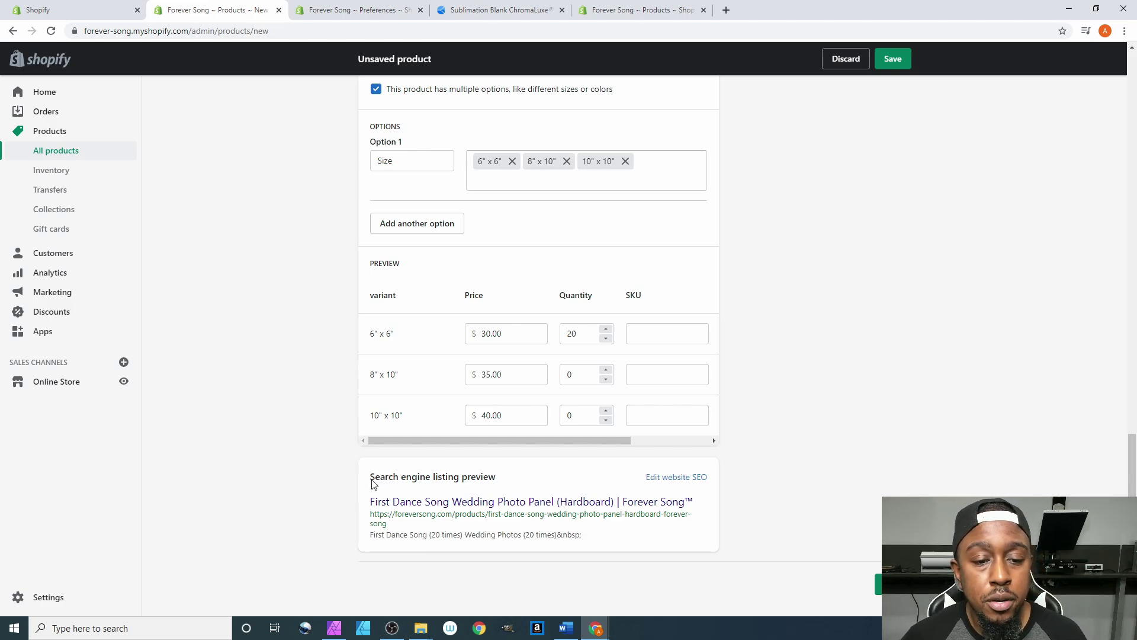
mouse_move(372, 485)
left_mouse_down()
mouse_move(403, 501)
mouse_move(436, 478)
left_mouse_up()
left_click(436, 477)
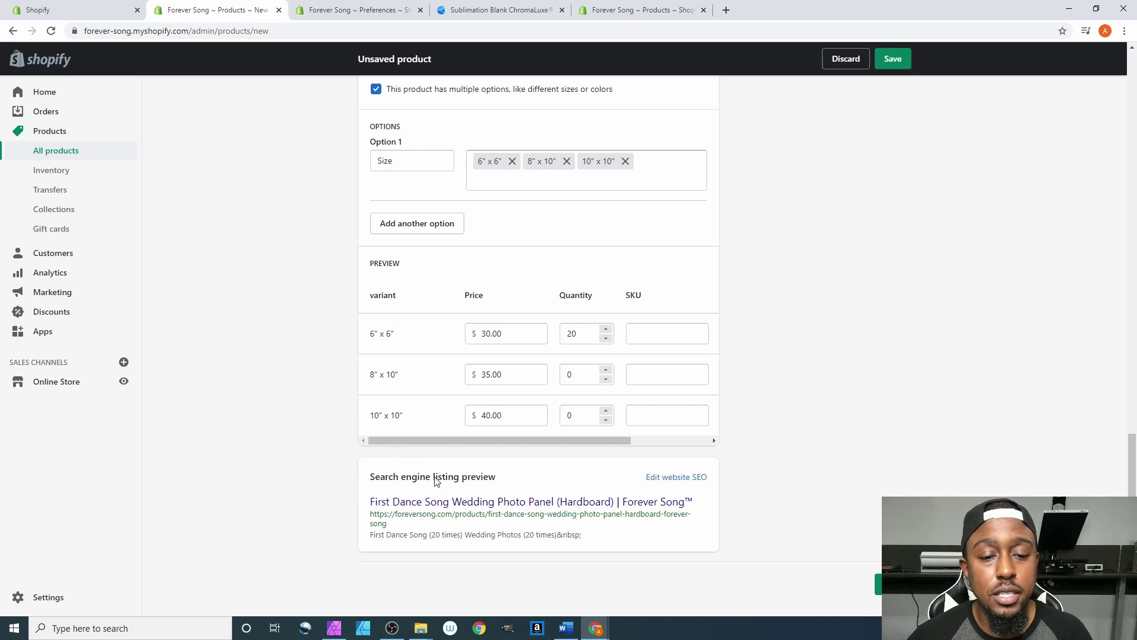
left_click(678, 477)
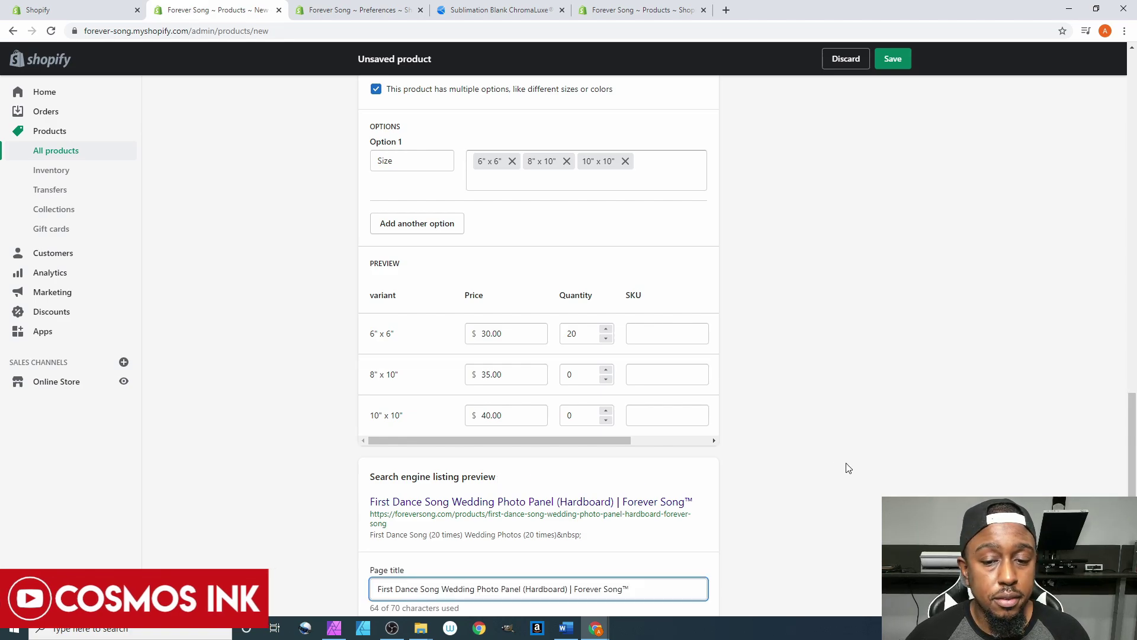
scroll(844, 470, "down", 2)
scroll(841, 468, "down", 1)
scroll(803, 470, "down", 1)
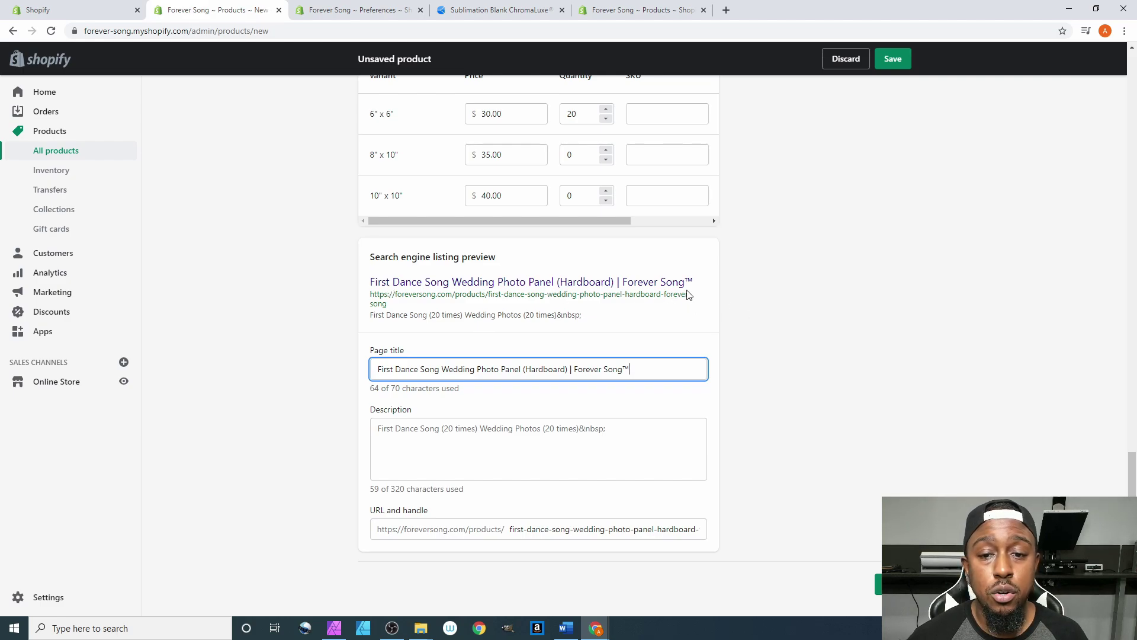
Compare the product's title and description with the search engine listing preview and check the listing description's character limit
scroll(690, 299, "up", 8)
scroll(692, 302, "up", 15)
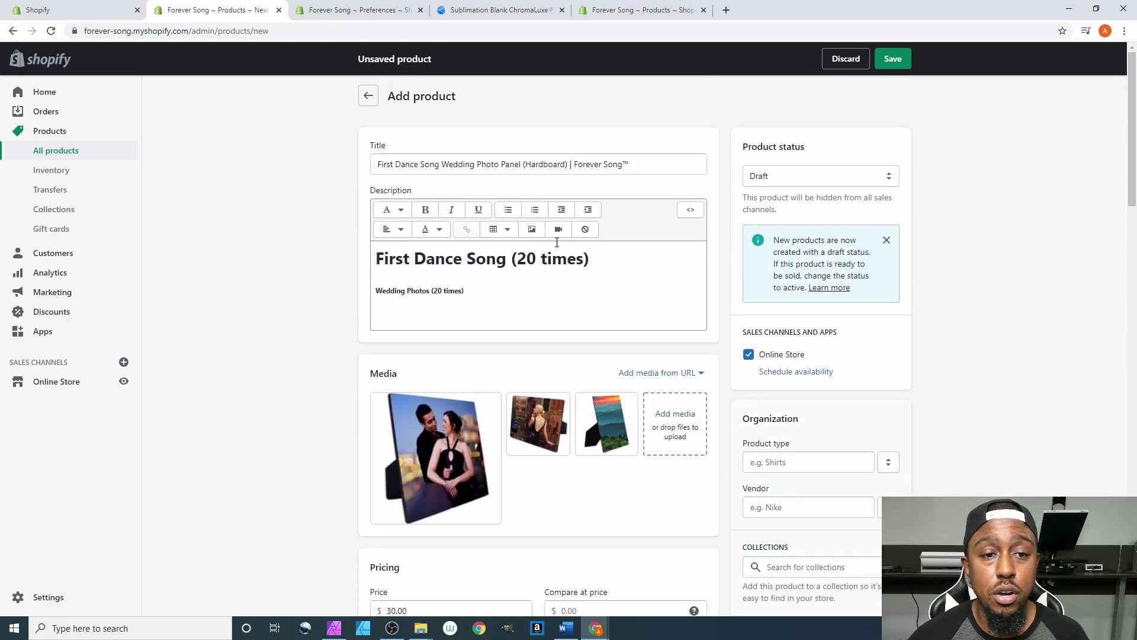
scroll(533, 308, "down", 15)
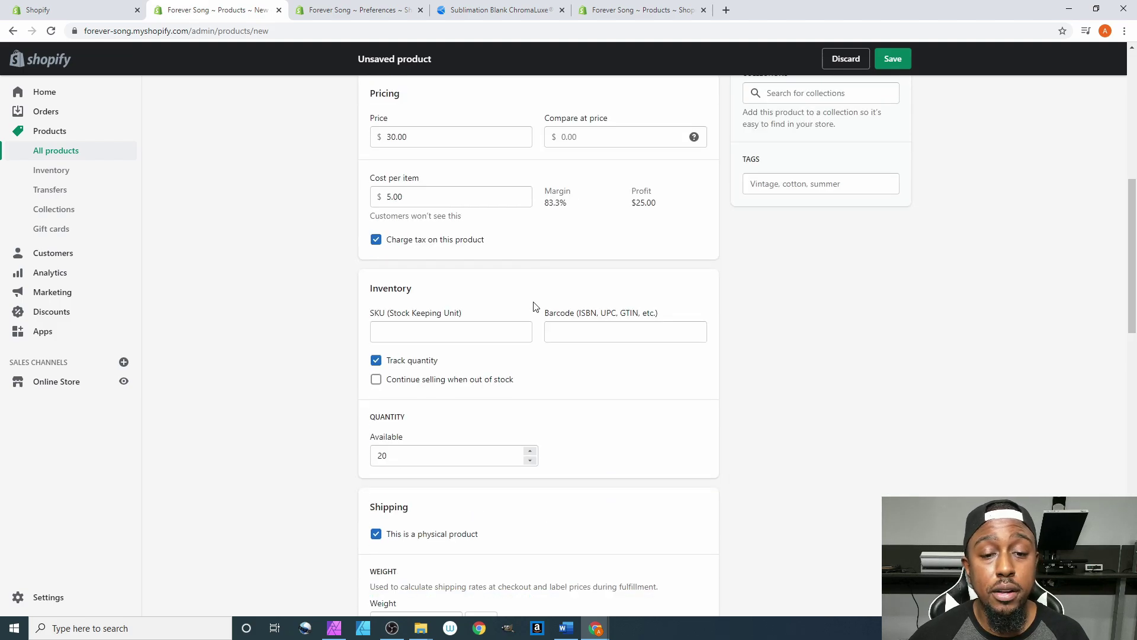
scroll(530, 316, "down", 5)
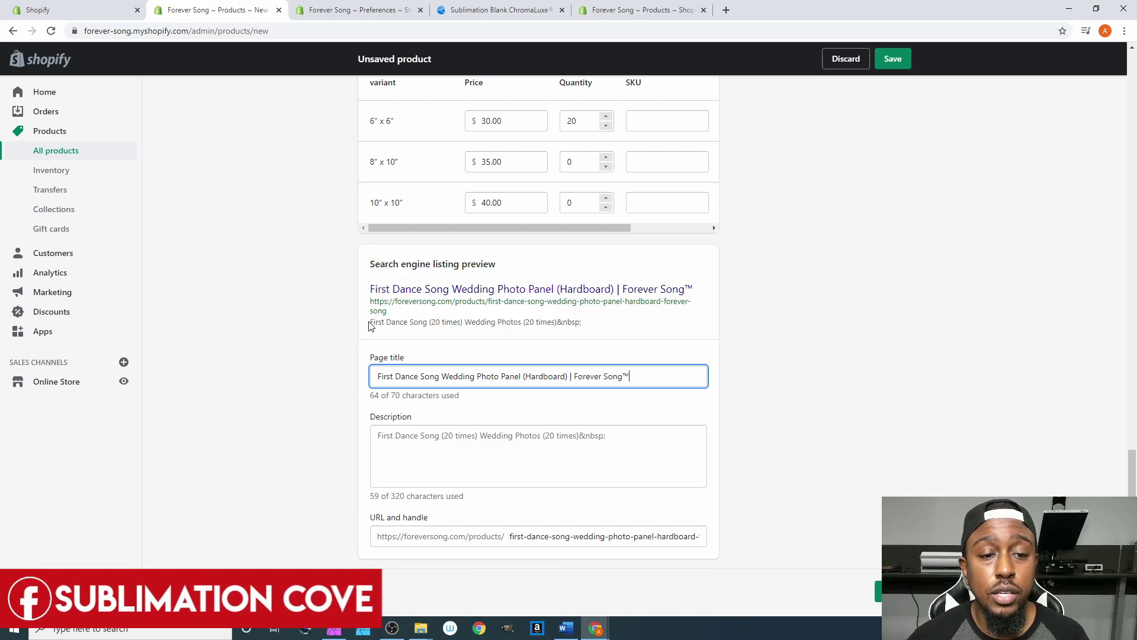
scroll(802, 346, "up", 12)
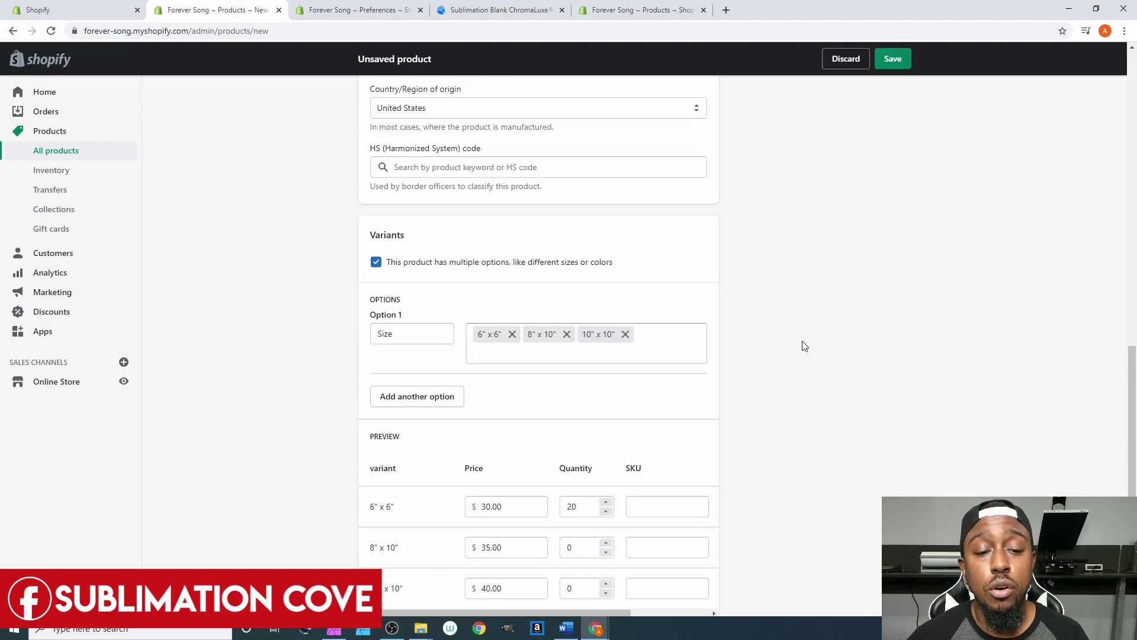
scroll(789, 351, "up", 12)
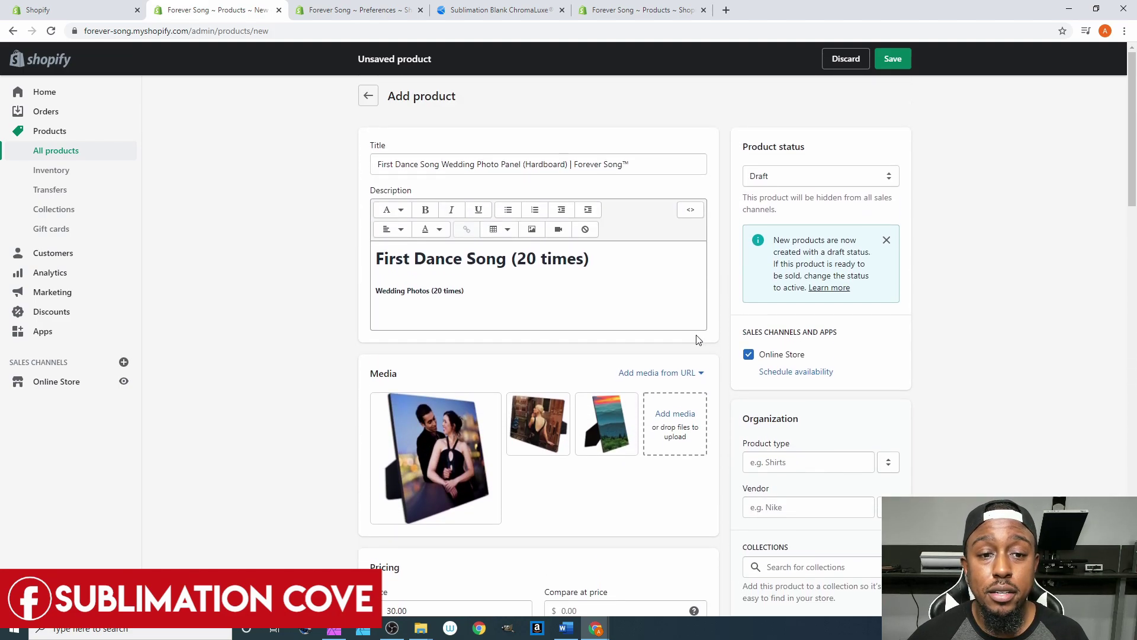
scroll(652, 350, "down", 4)
scroll(623, 354, "down", 15)
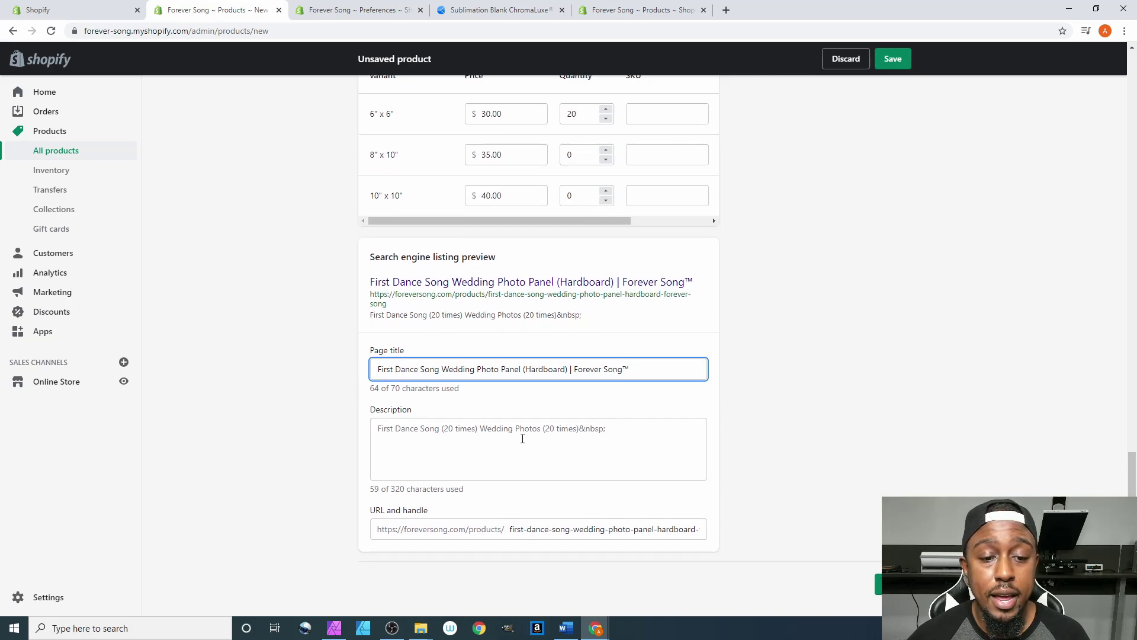
left_click_drag(391, 491, 405, 491)
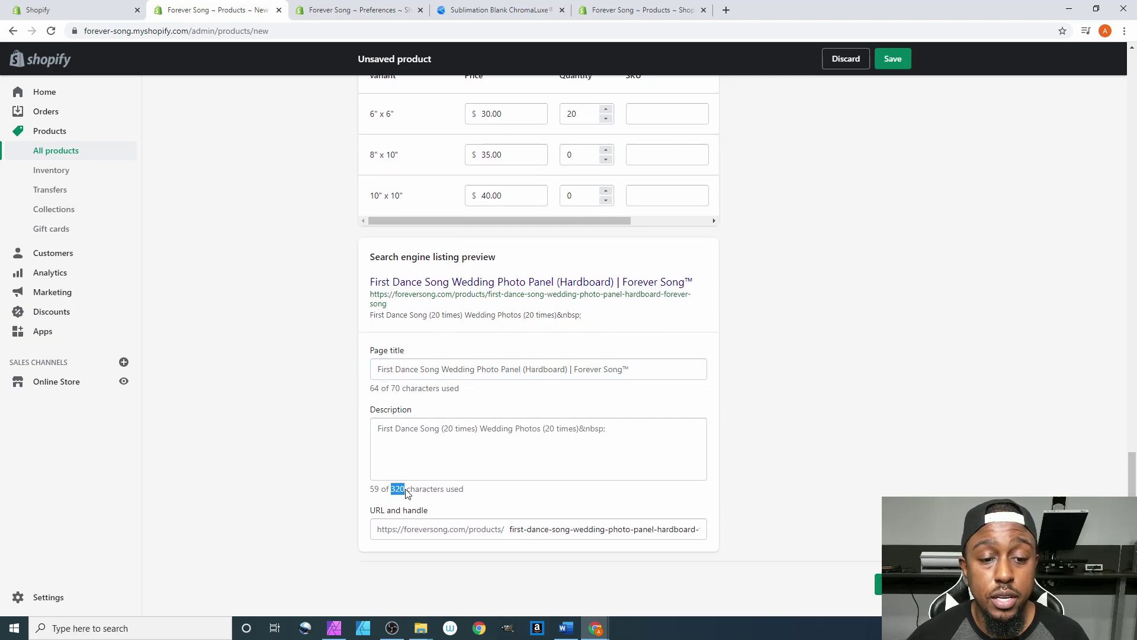
Replace the search engine listing description with "#1 Photo Panel recommended for Newly Weds"
left_click(451, 457)
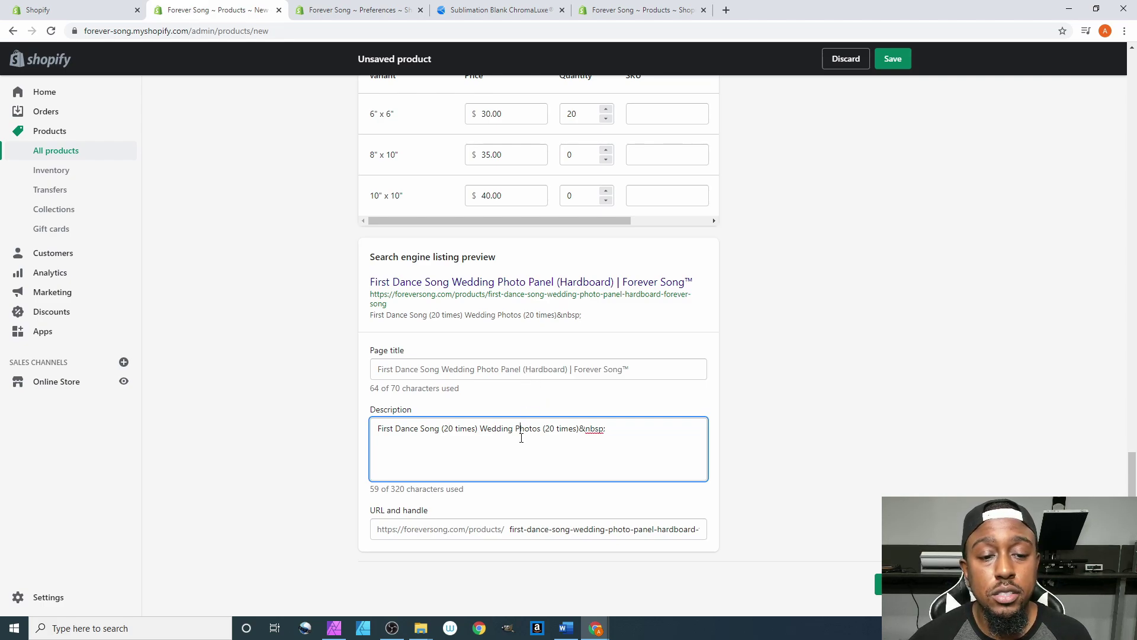
left_click_drag(605, 430, 331, 437)
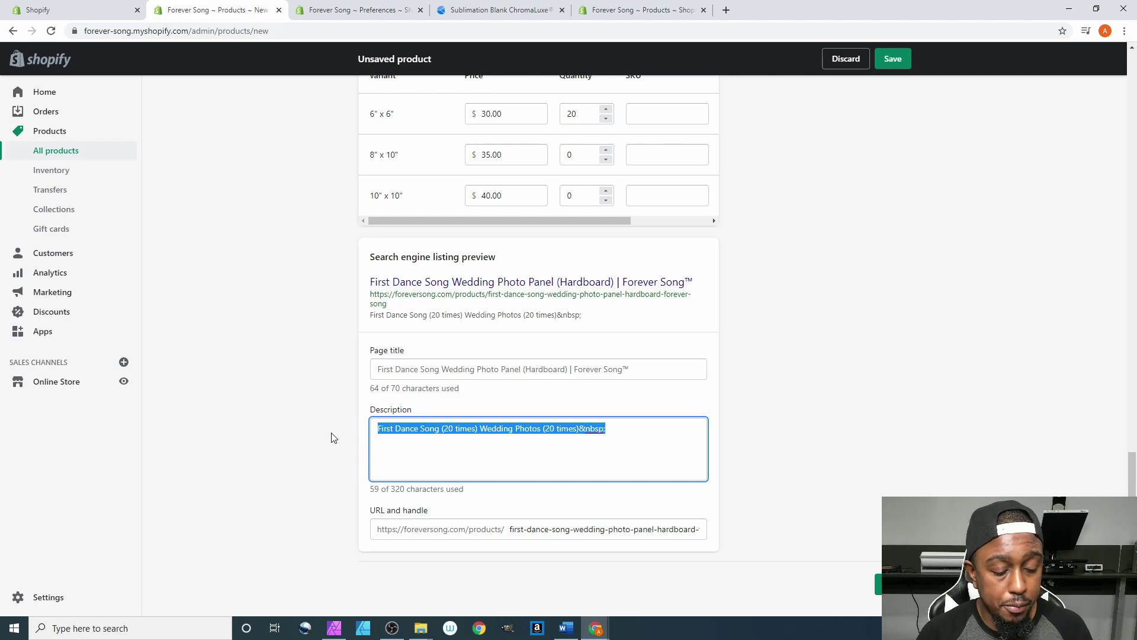
type("#1")
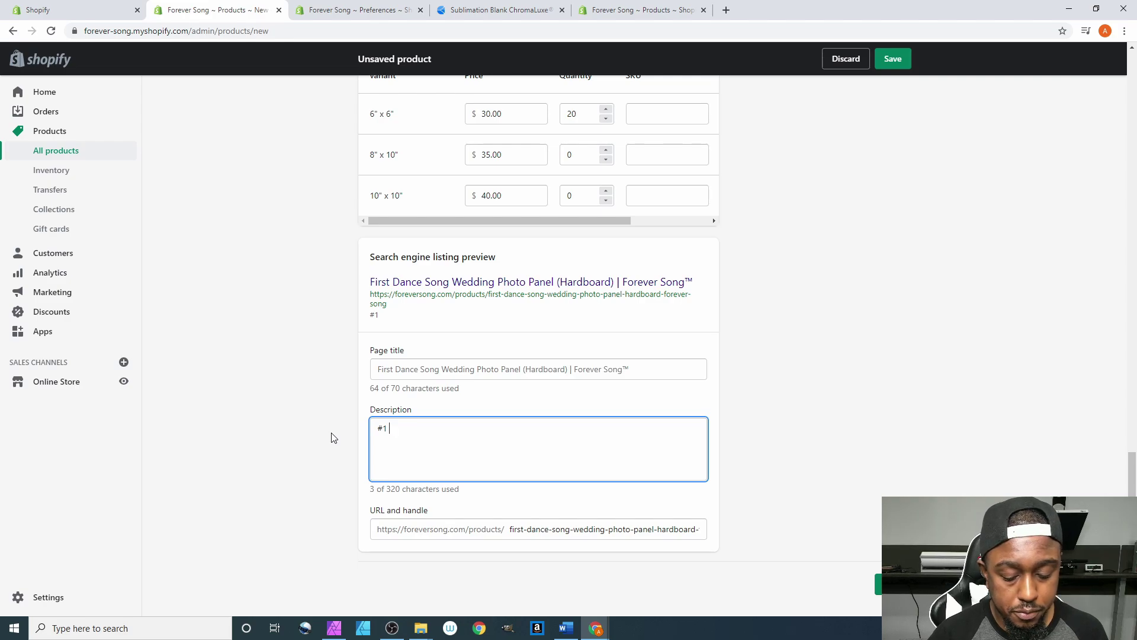
type(" Photo")
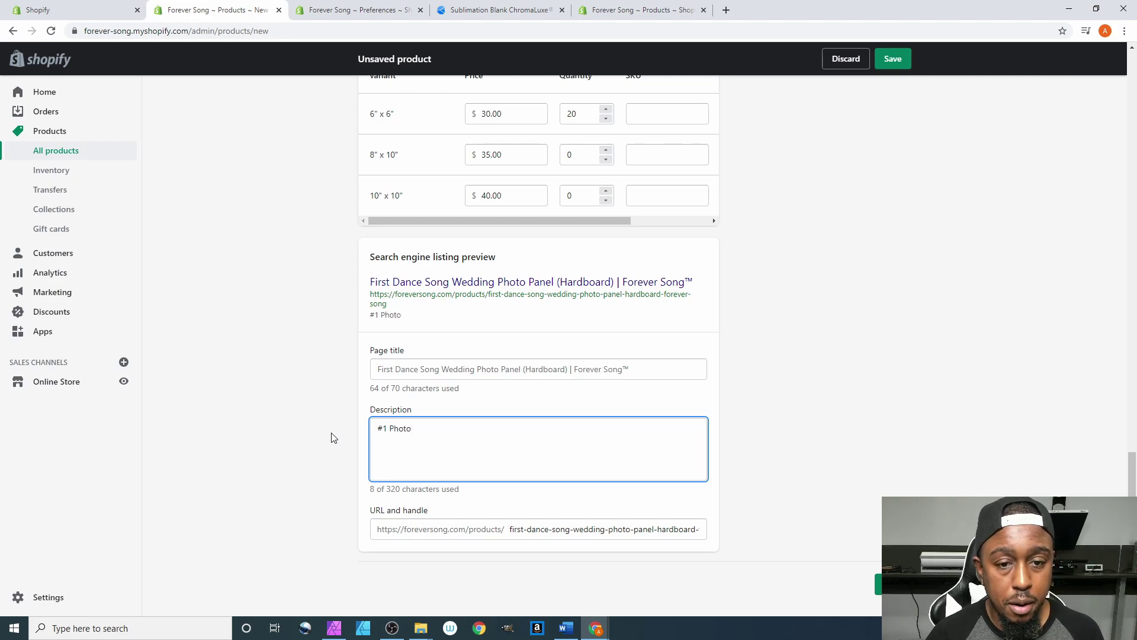
type(" Panel")
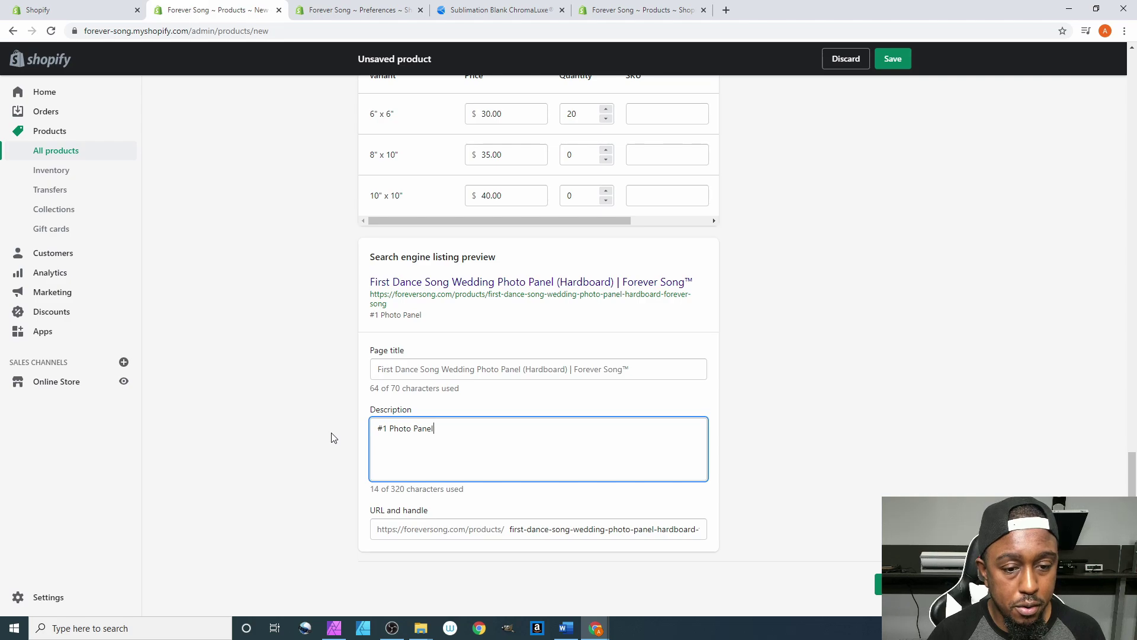
type(" recommend")
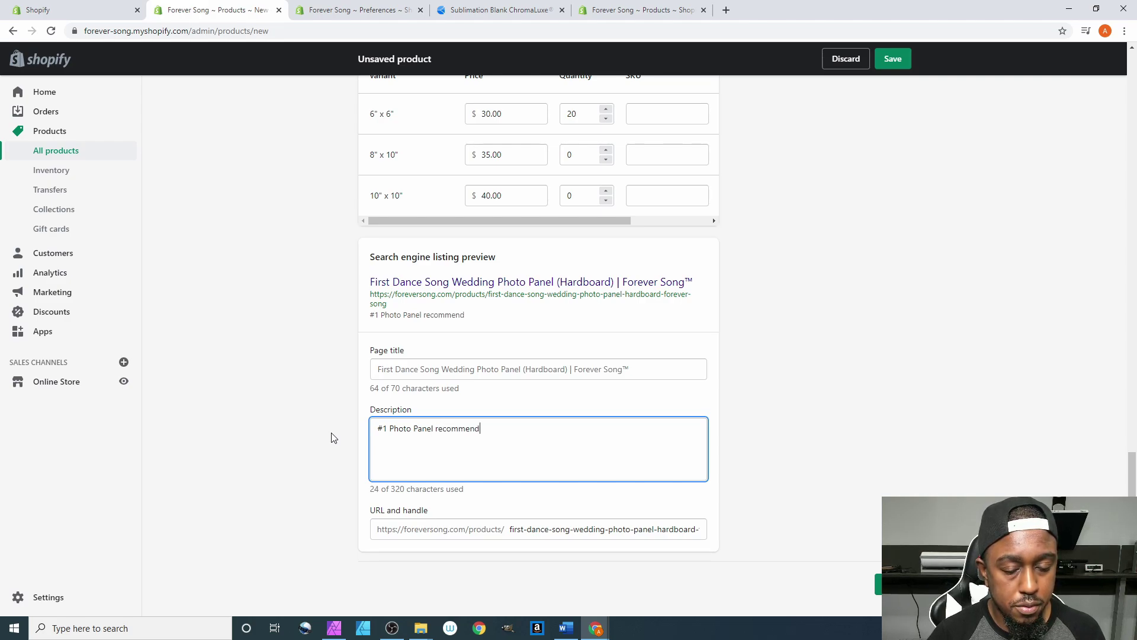
type("ed for N")
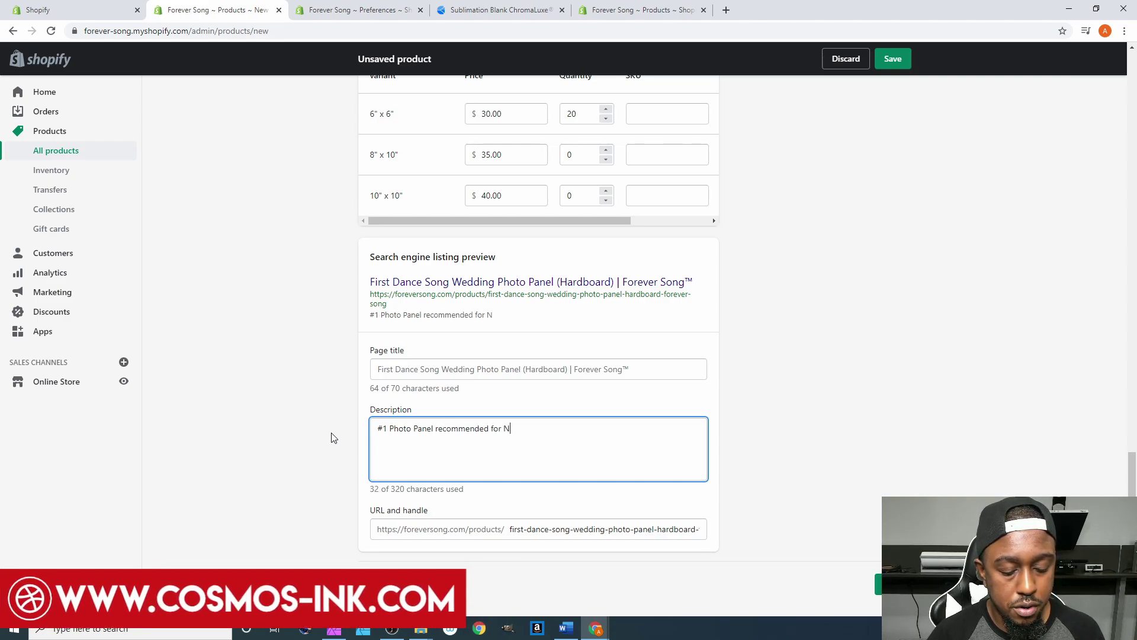
type("ewly w")
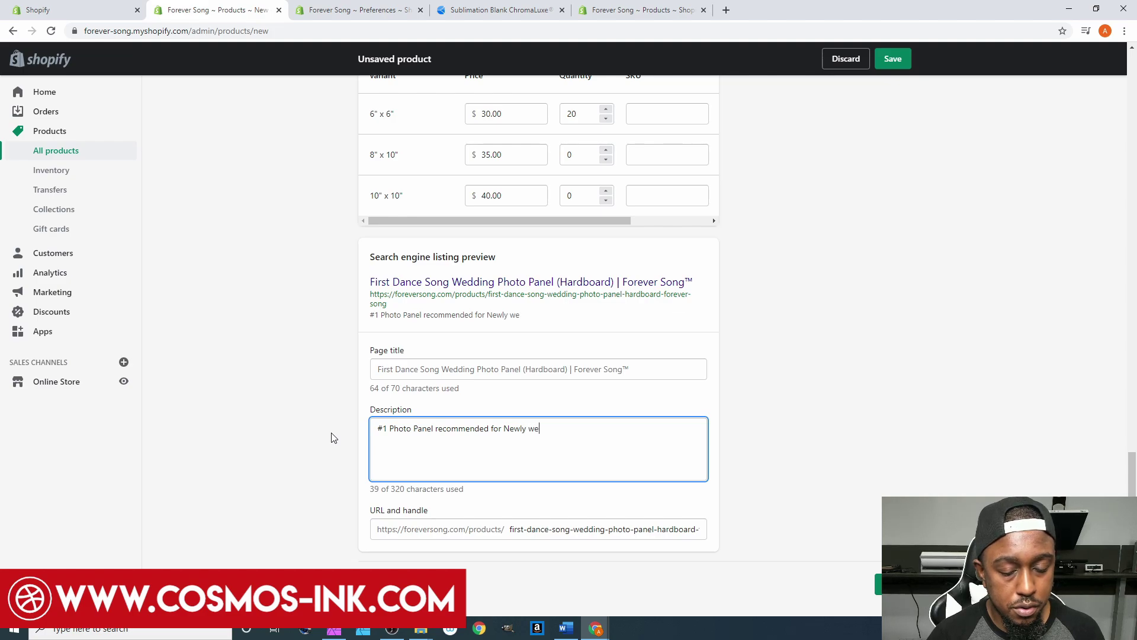
key("BackSpace")
type("Weds")
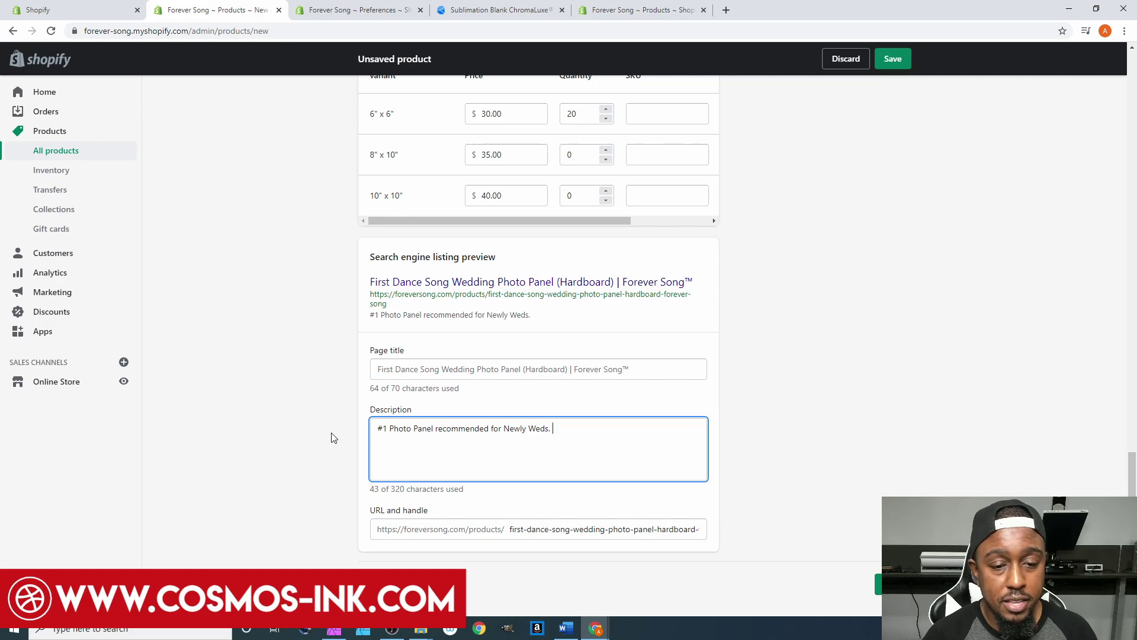
End the listing description's first sentence with a period and add "Scannable QR Code will play your first Dance Song."
type(". S")
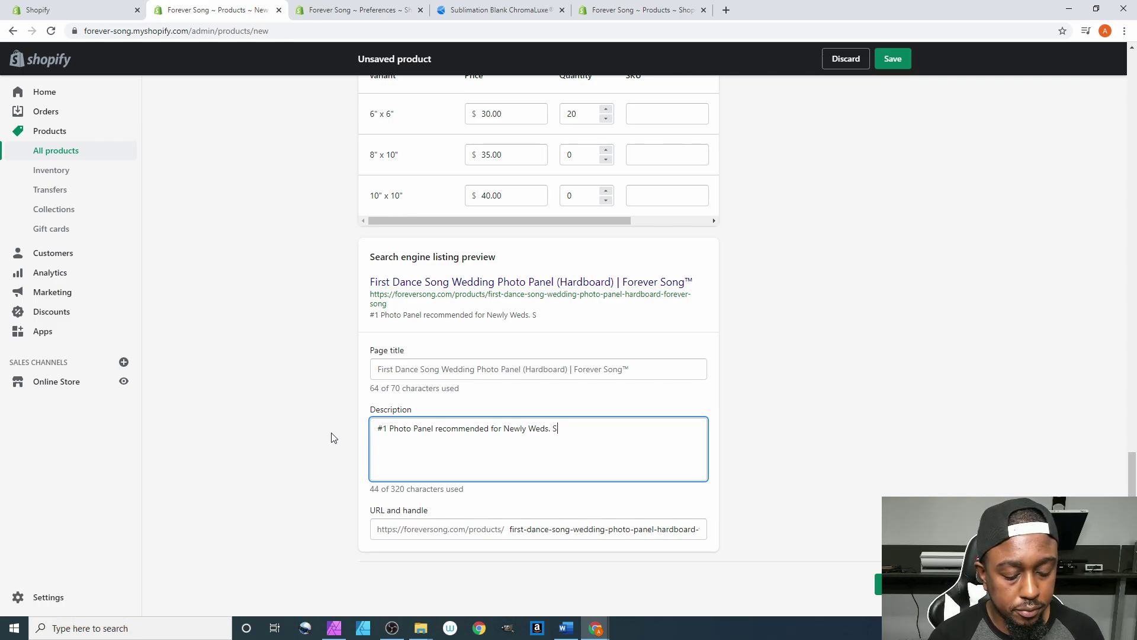
type("cannable")
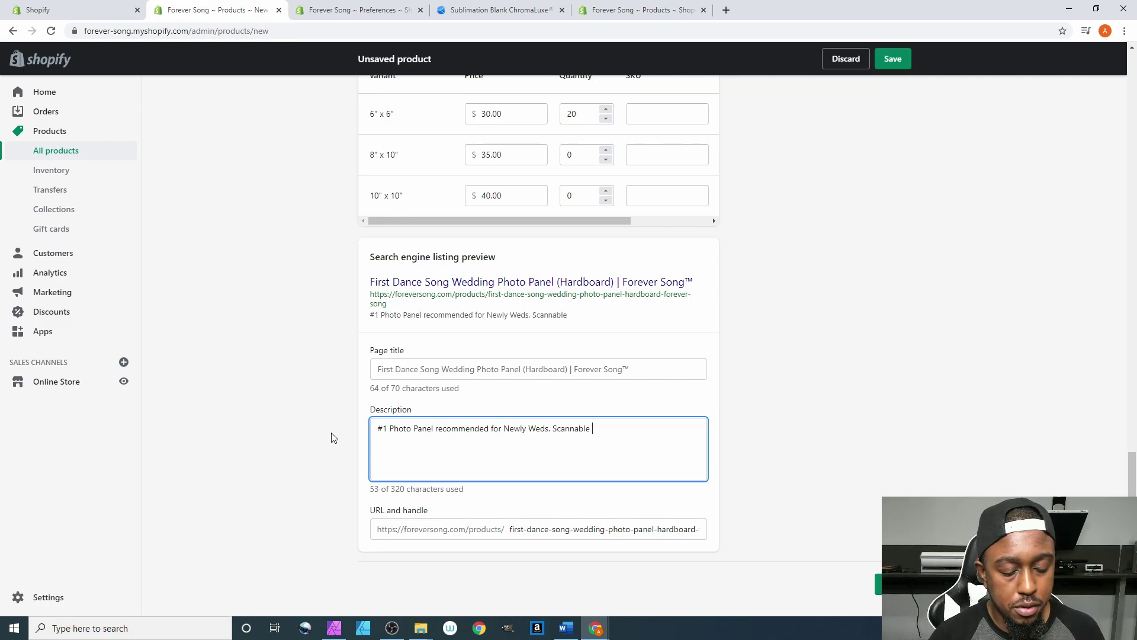
type(" QR")
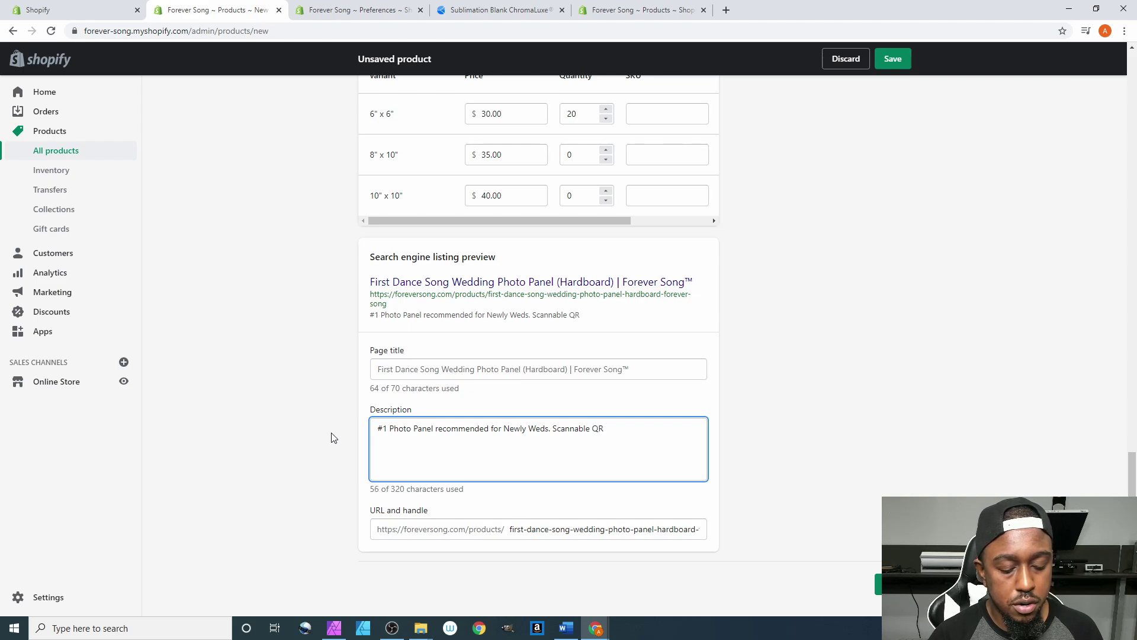
type(" Code")
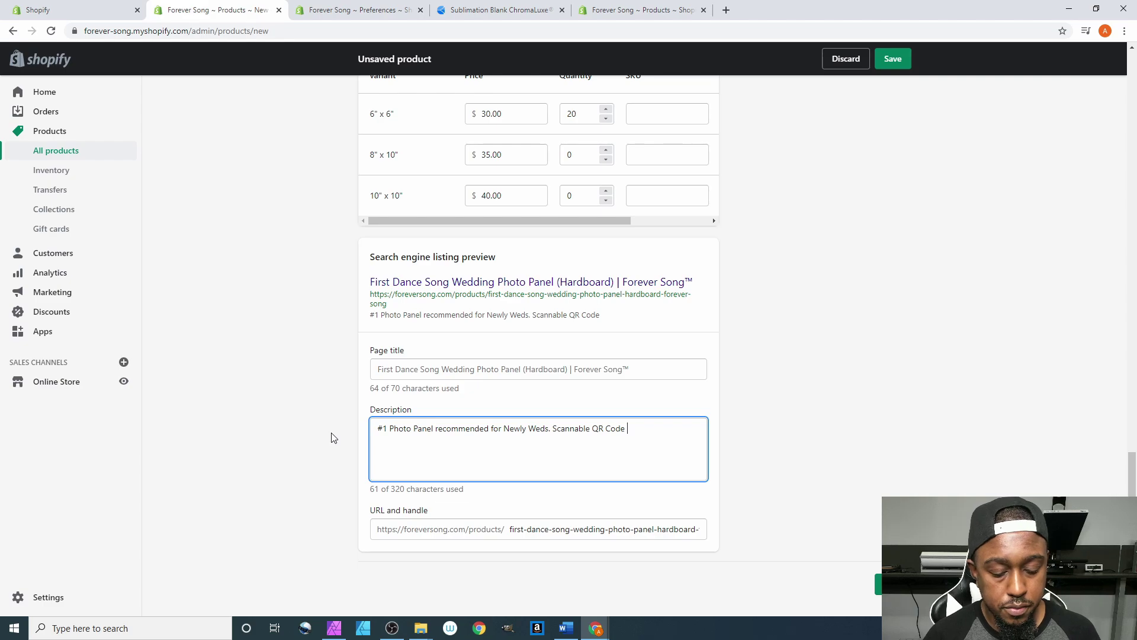
type(" will play ")
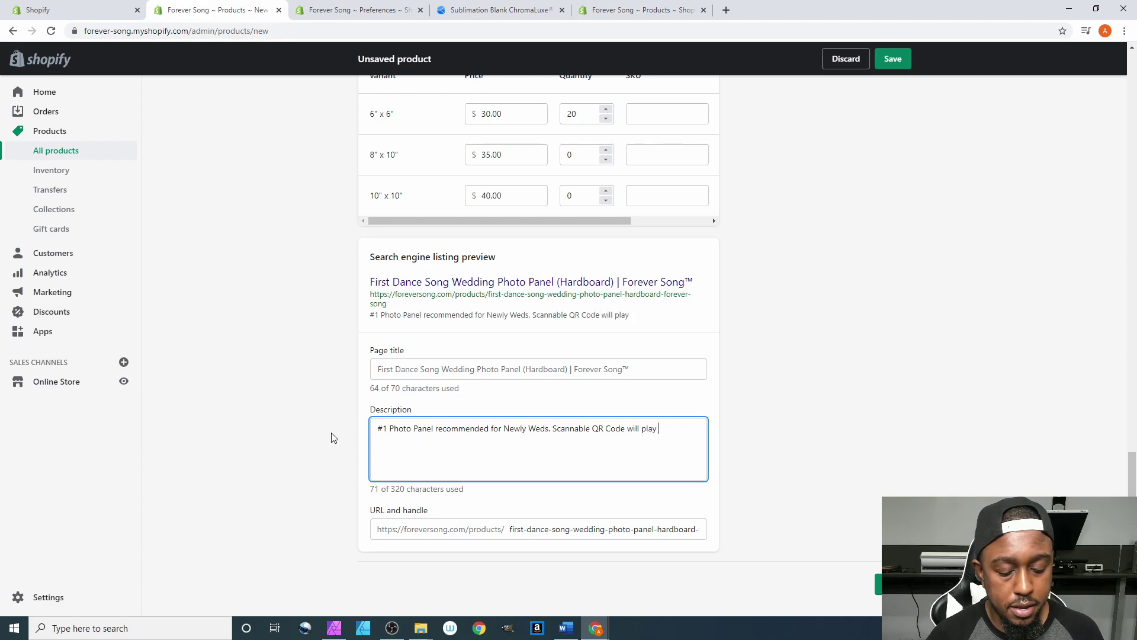
type("your")
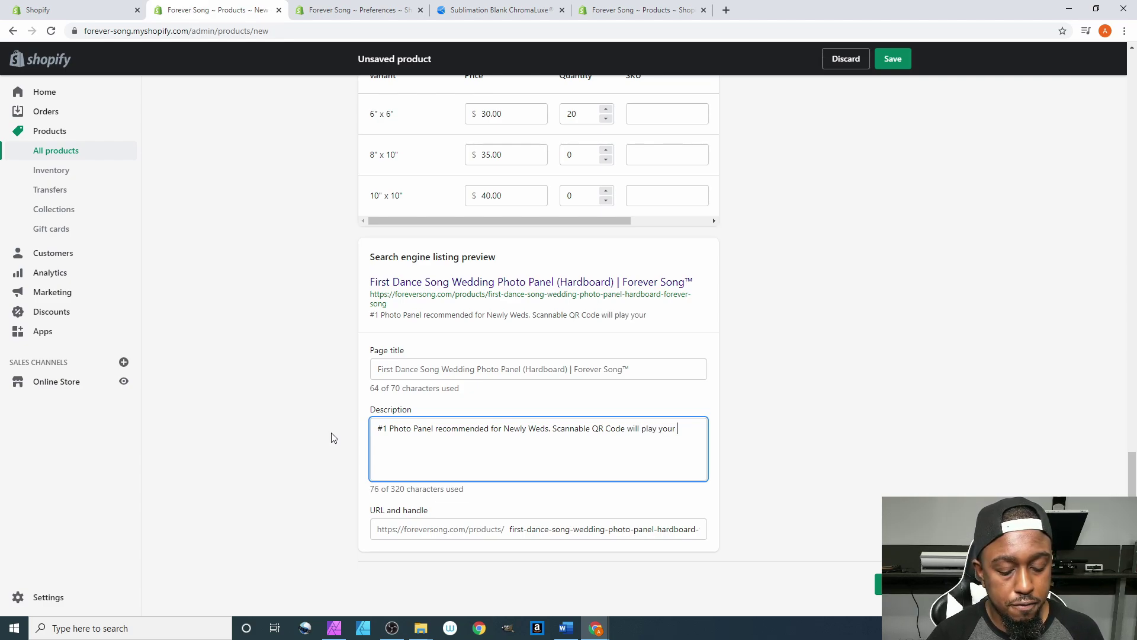
type(" fiers")
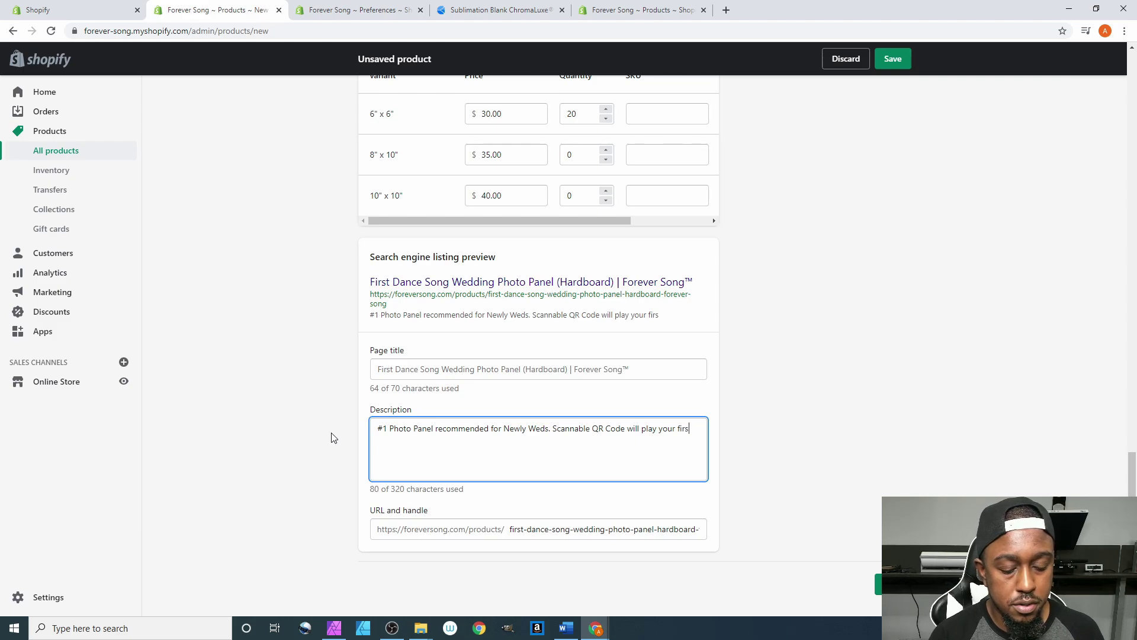
type("t Dan")
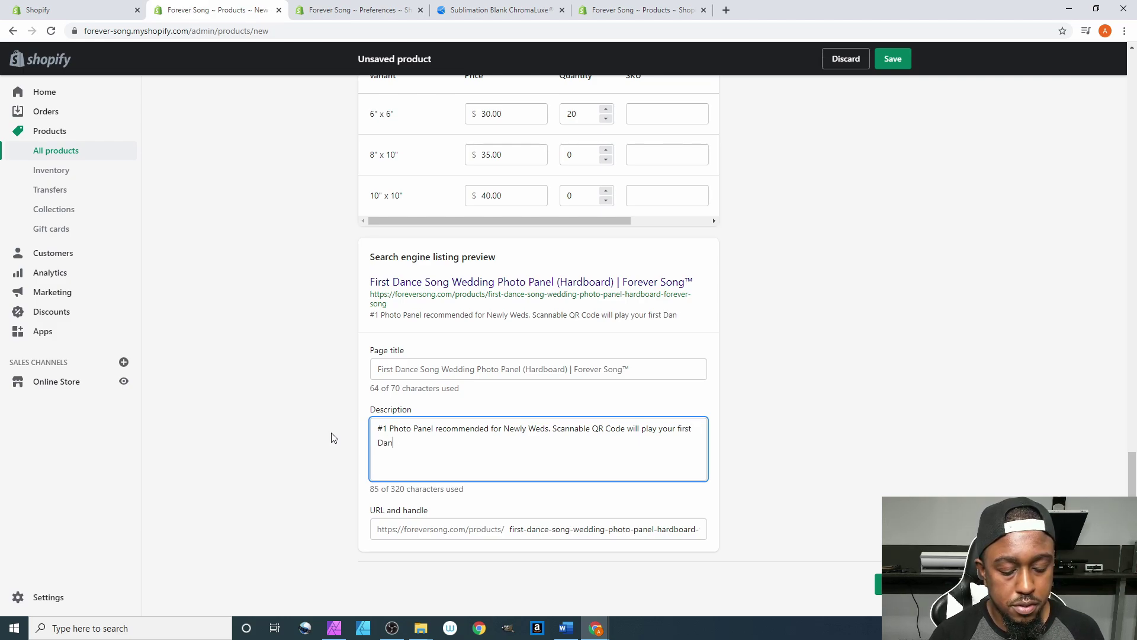
type("ce Song.")
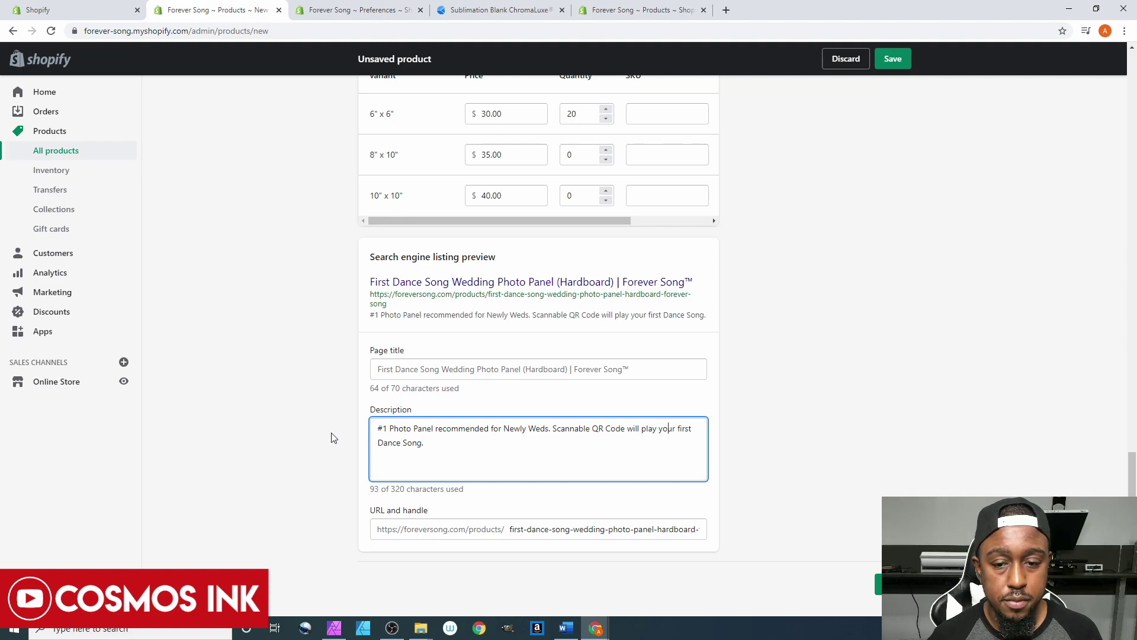
Capitalize "First" in the search engine listing description and append "| 4.9/5 Stars |" to its end
key("BackSpace")
type("F")
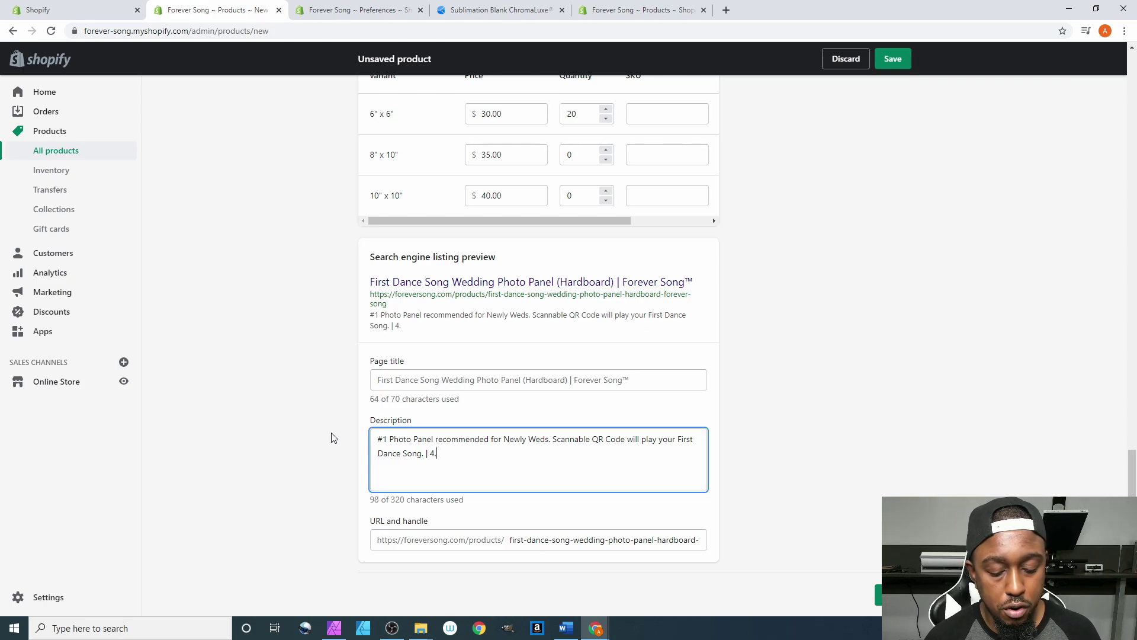
type("9/5 ")
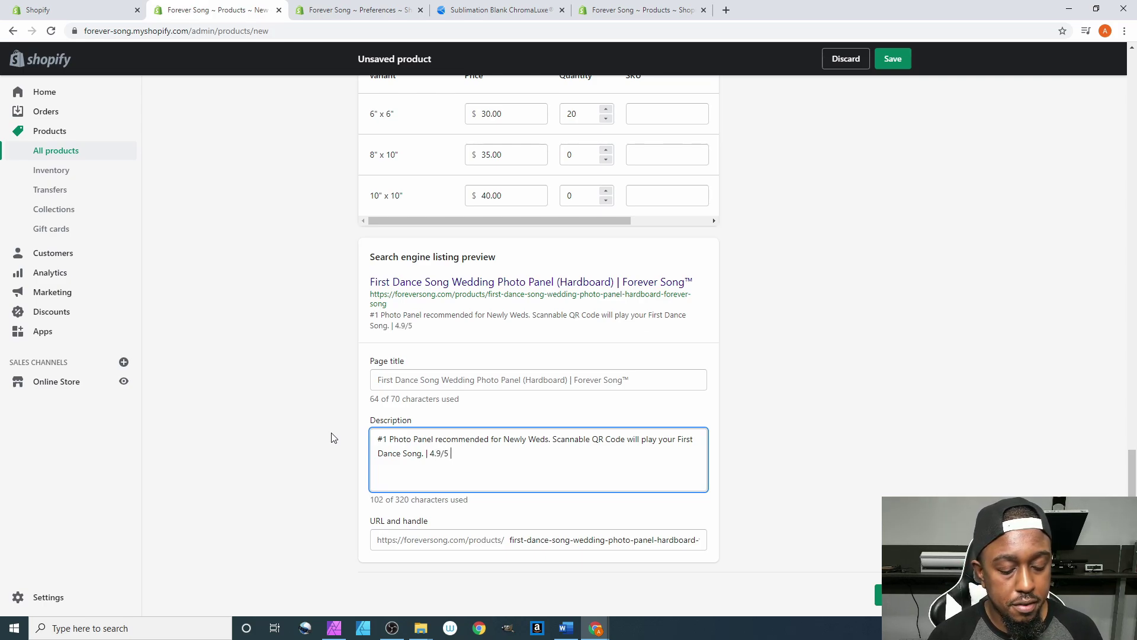
type("Stars")
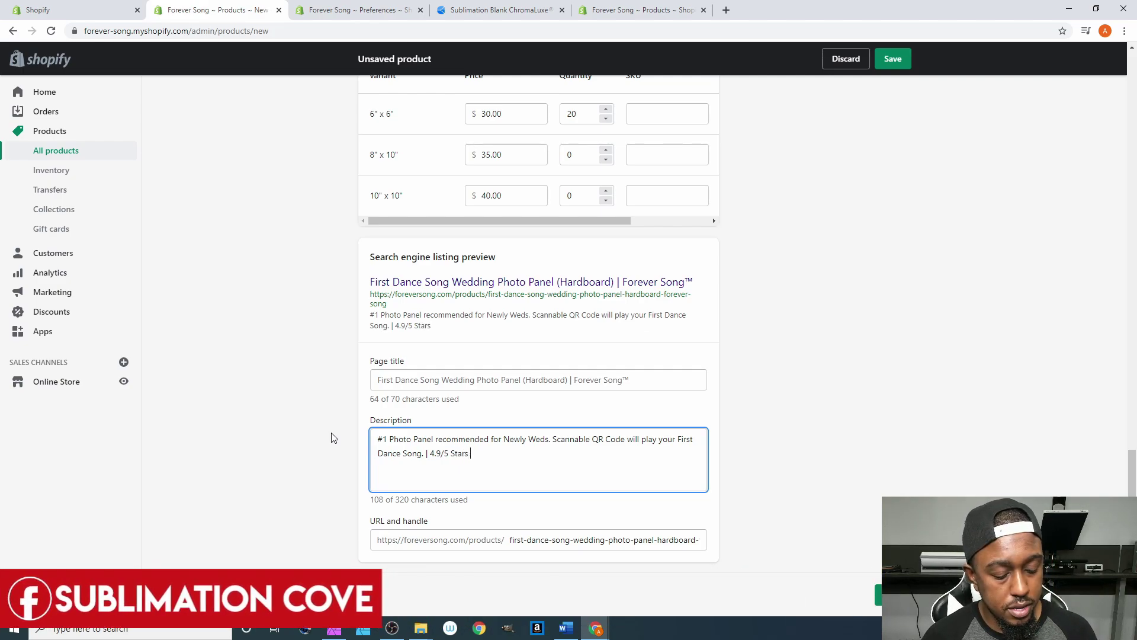
type(" |")
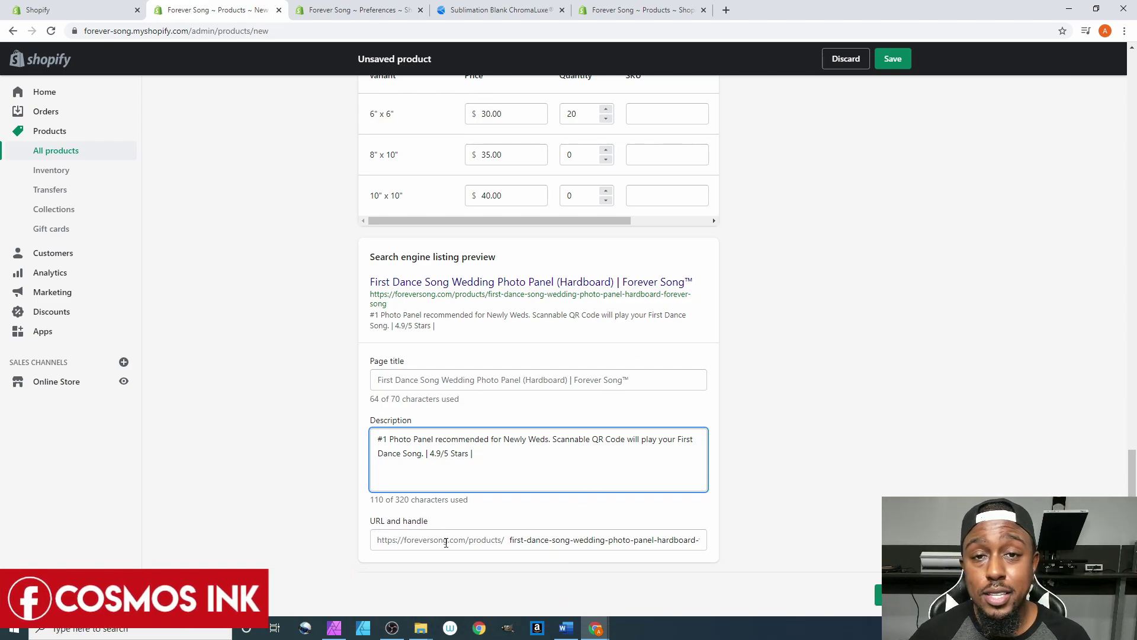
left_click(714, 466)
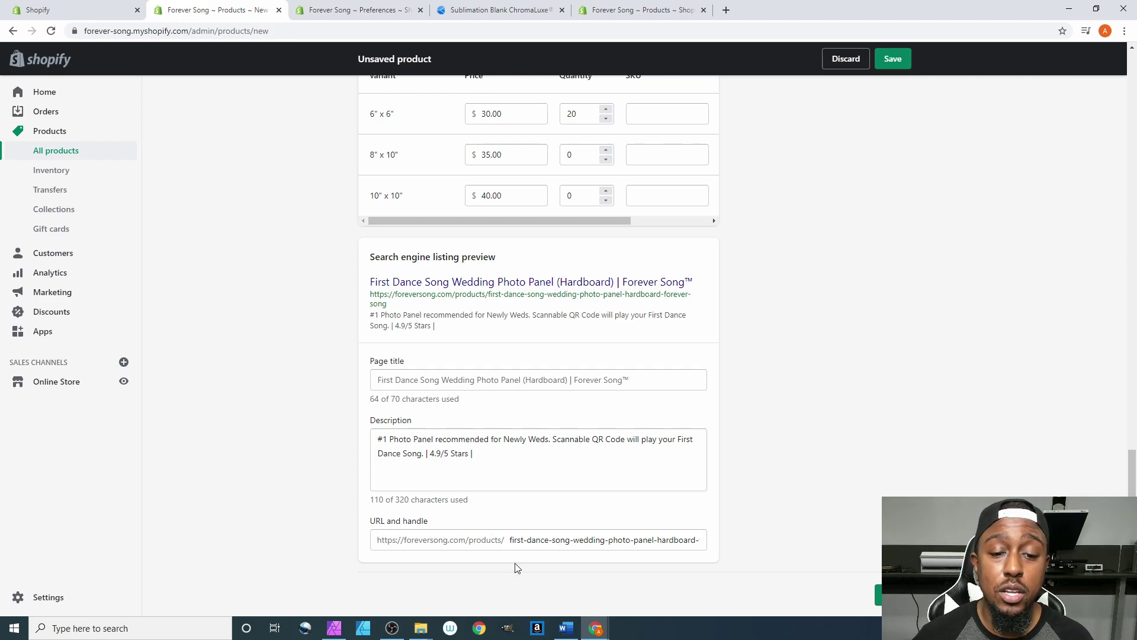
Set the product type to a new type named "Photo Panel" in the product's organization details
scroll(774, 487, "up", 6)
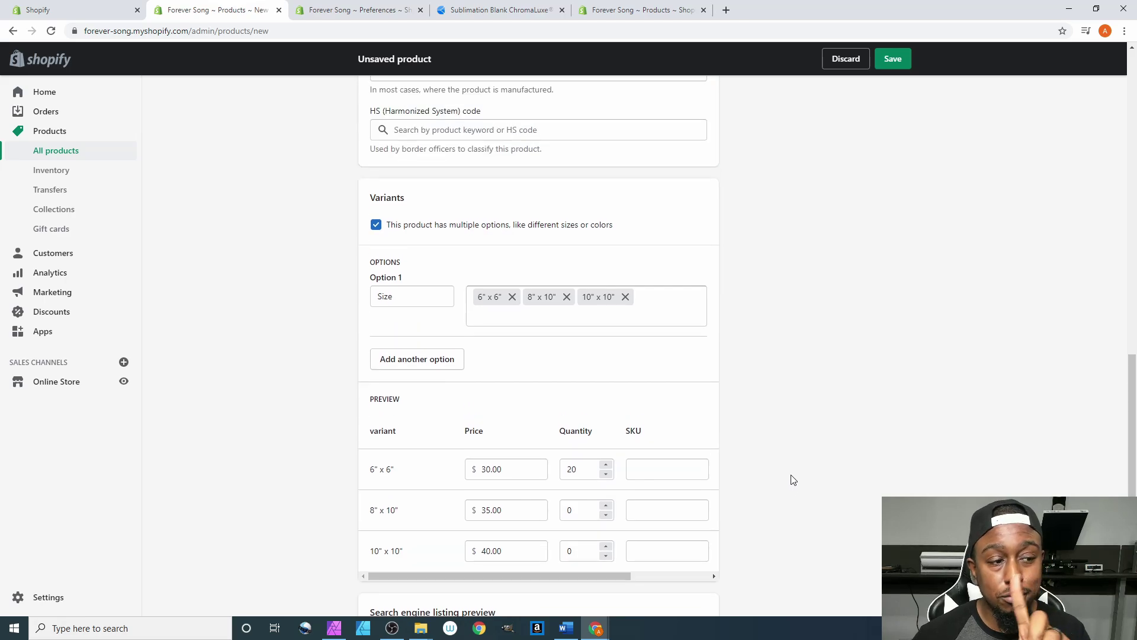
scroll(760, 478, "up", 15)
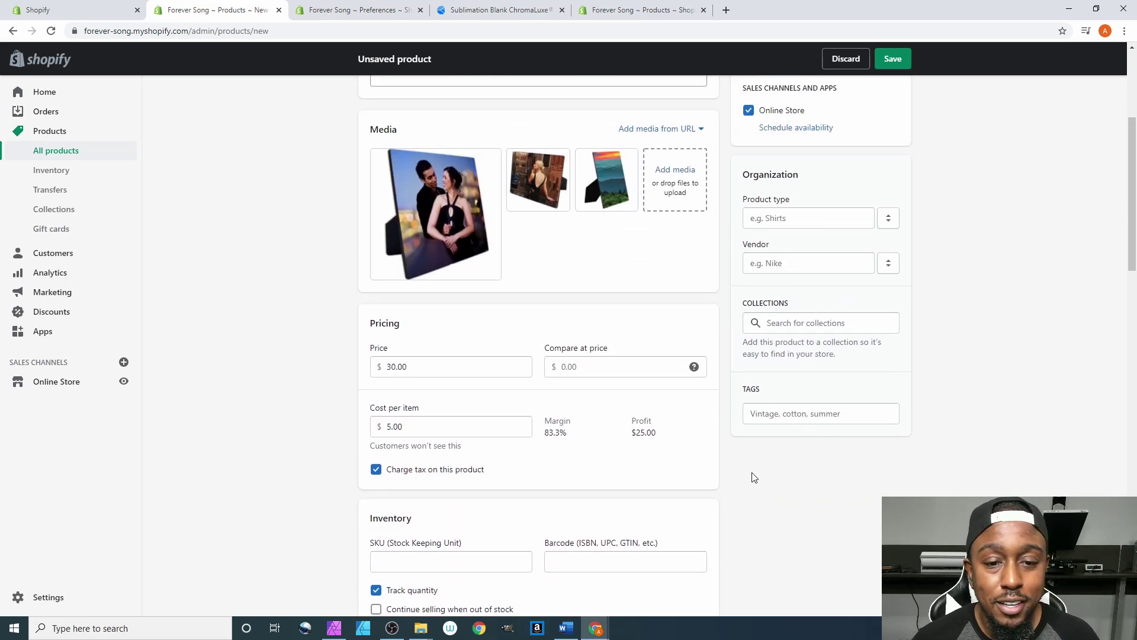
scroll(754, 478, "up", 3)
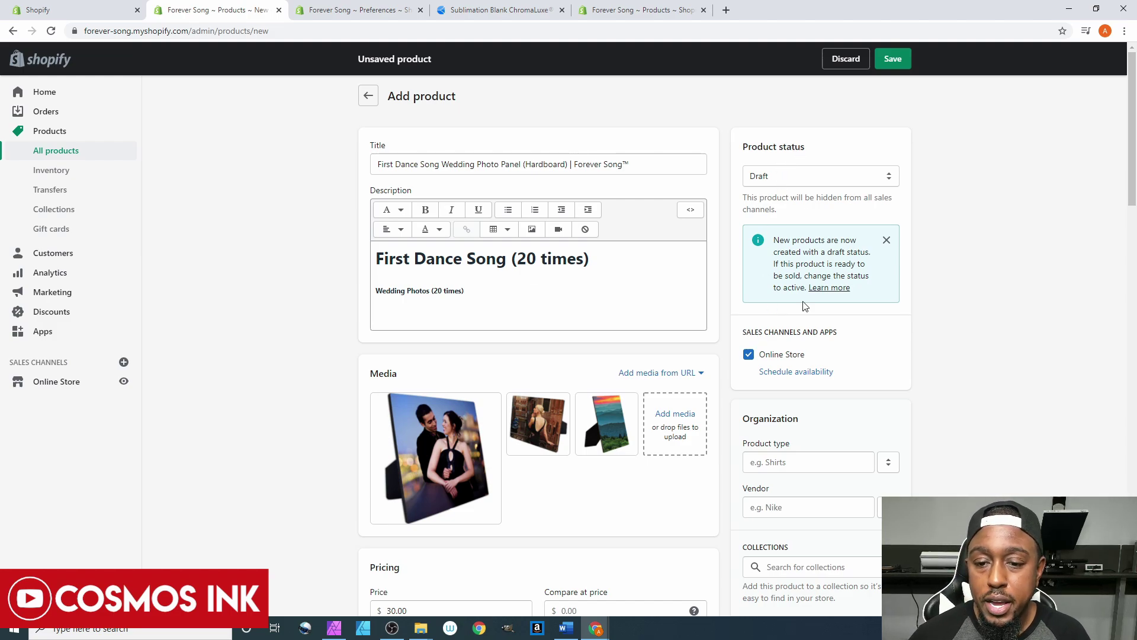
scroll(942, 419, "down", 1)
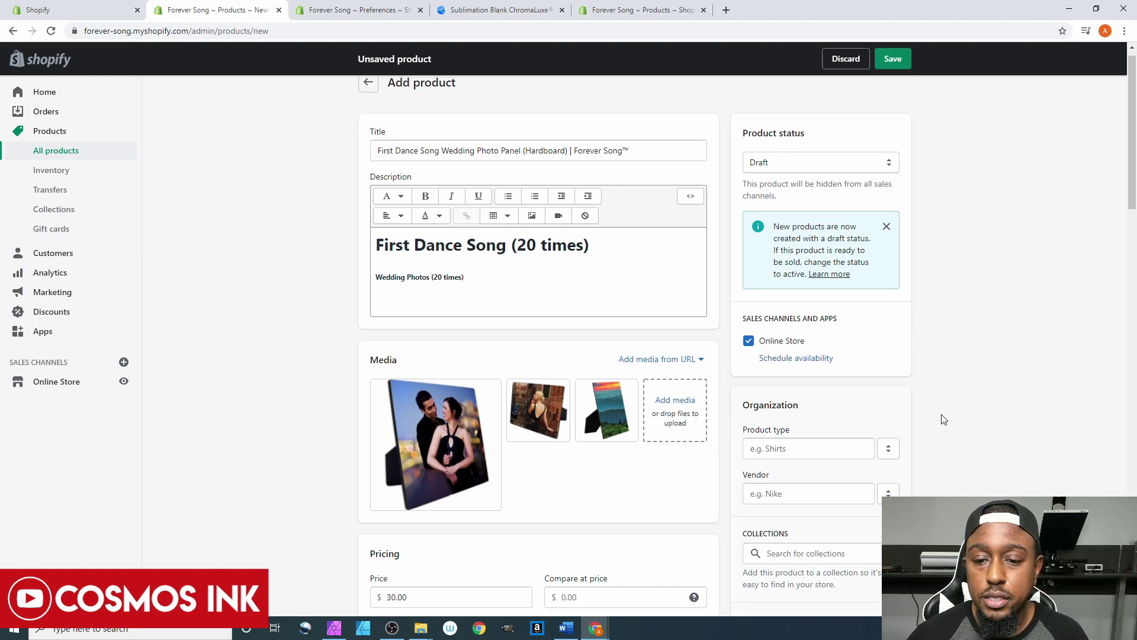
scroll(943, 419, "down", 2)
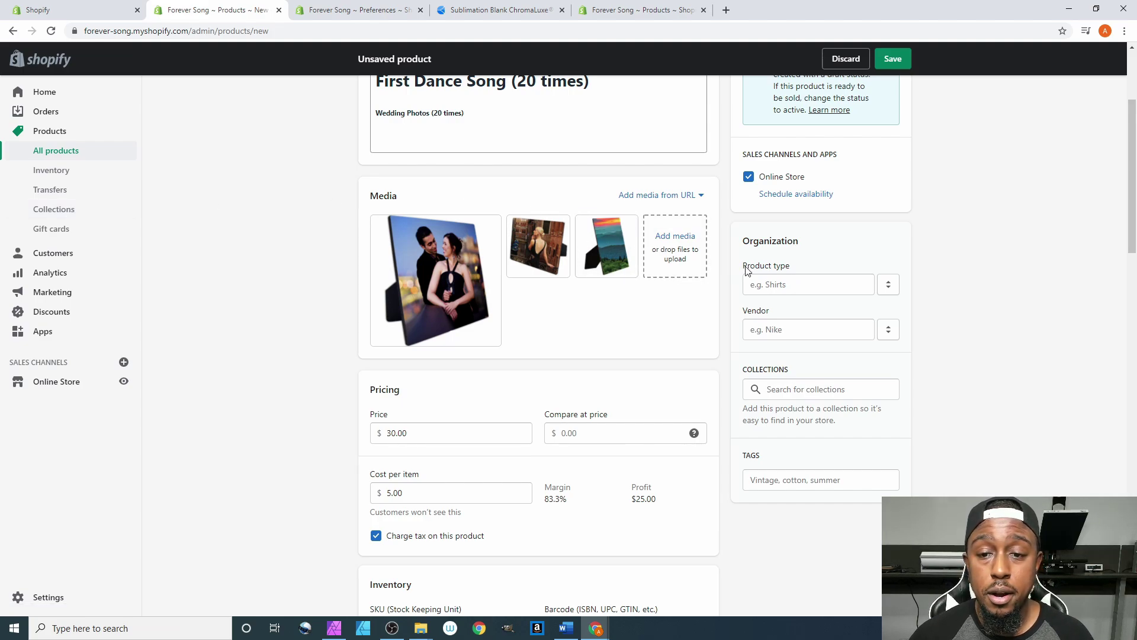
left_click(763, 286)
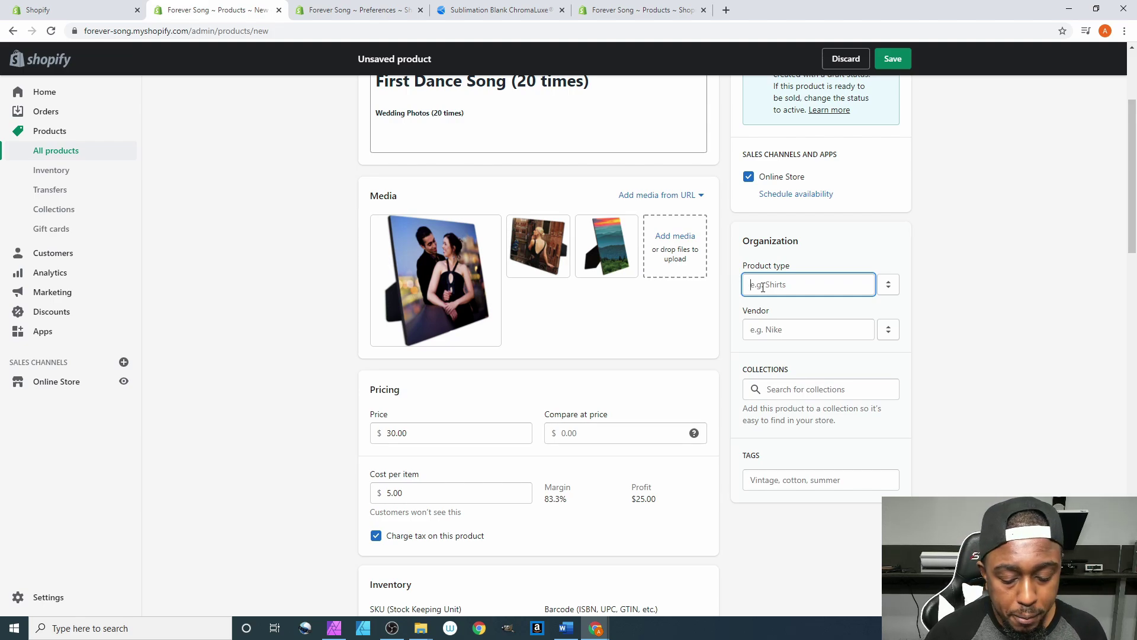
type("Photo P")
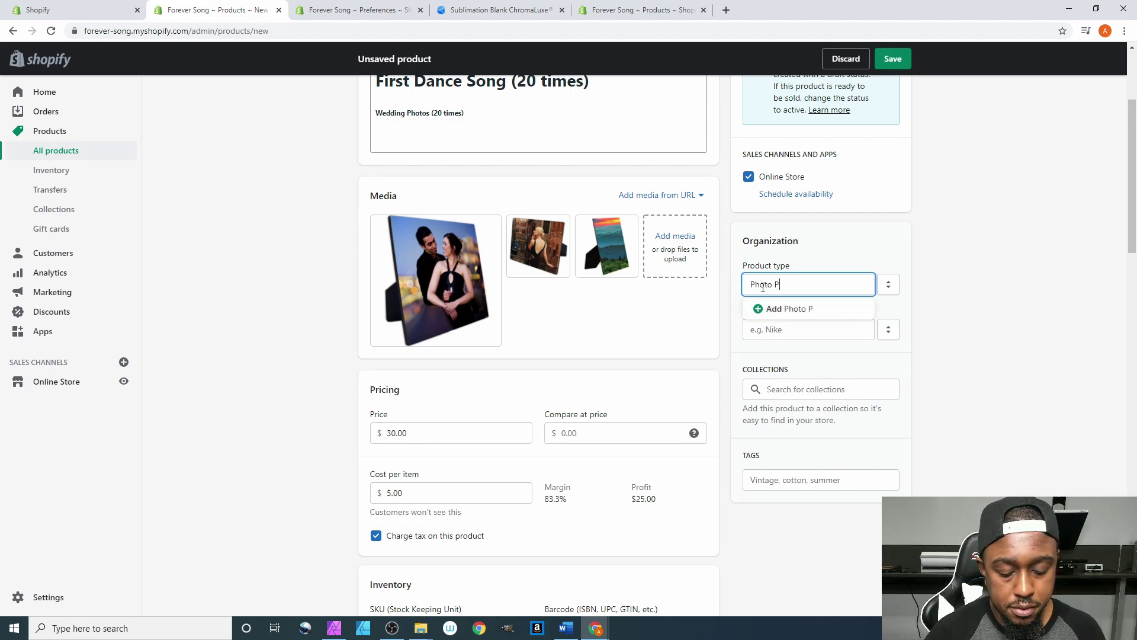
type("anel")
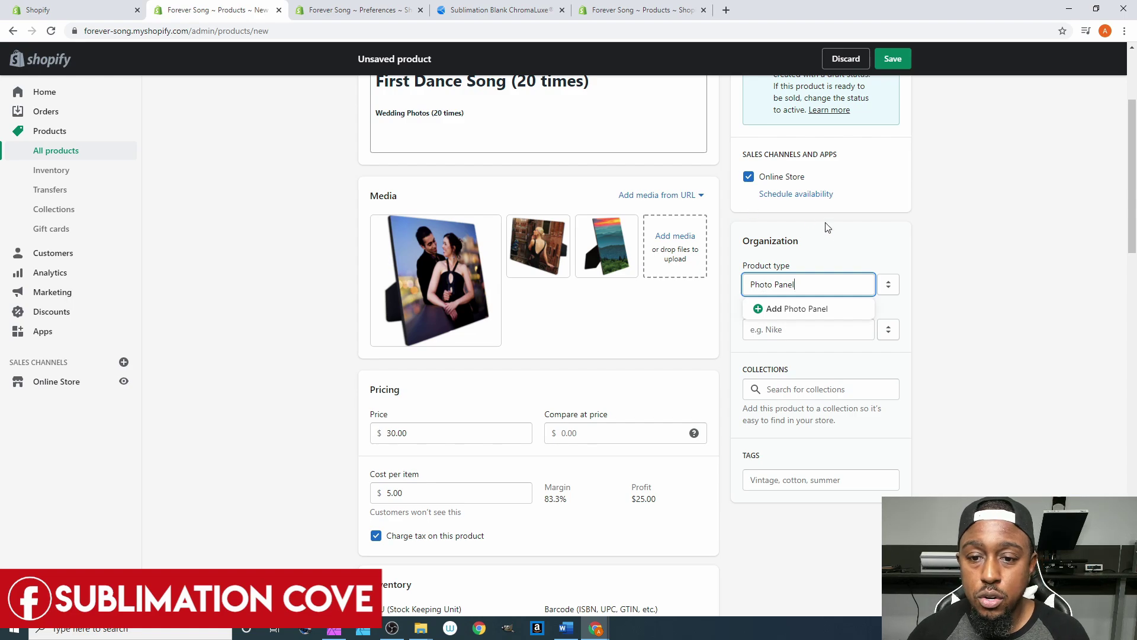
left_click(761, 312)
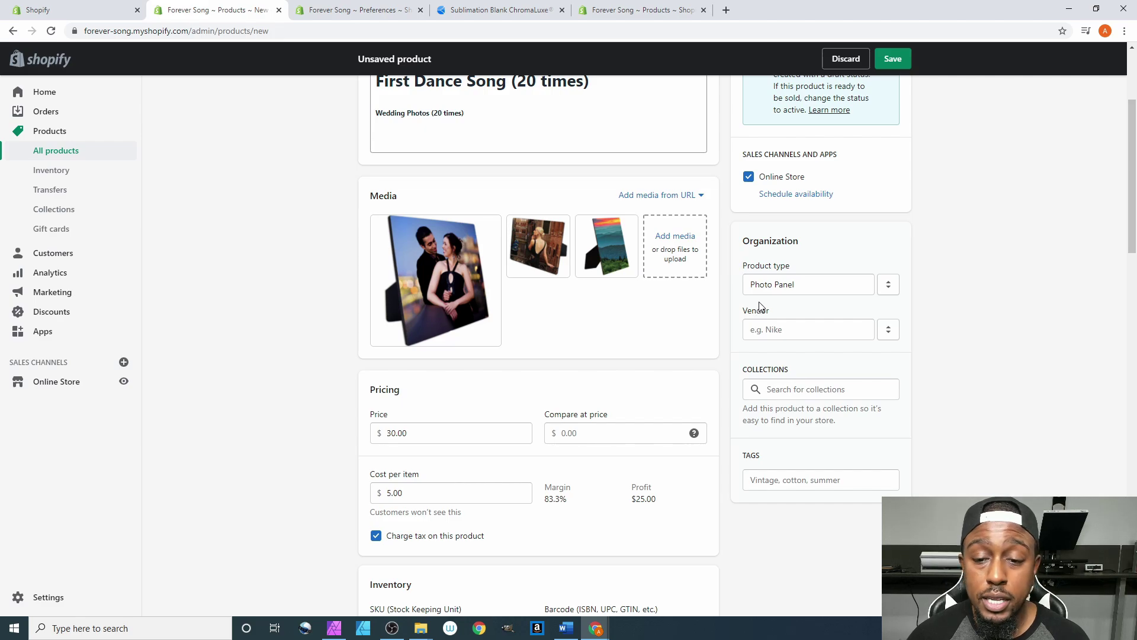
Check the vendor field and the collections available for the product without assigning any
left_click(780, 327)
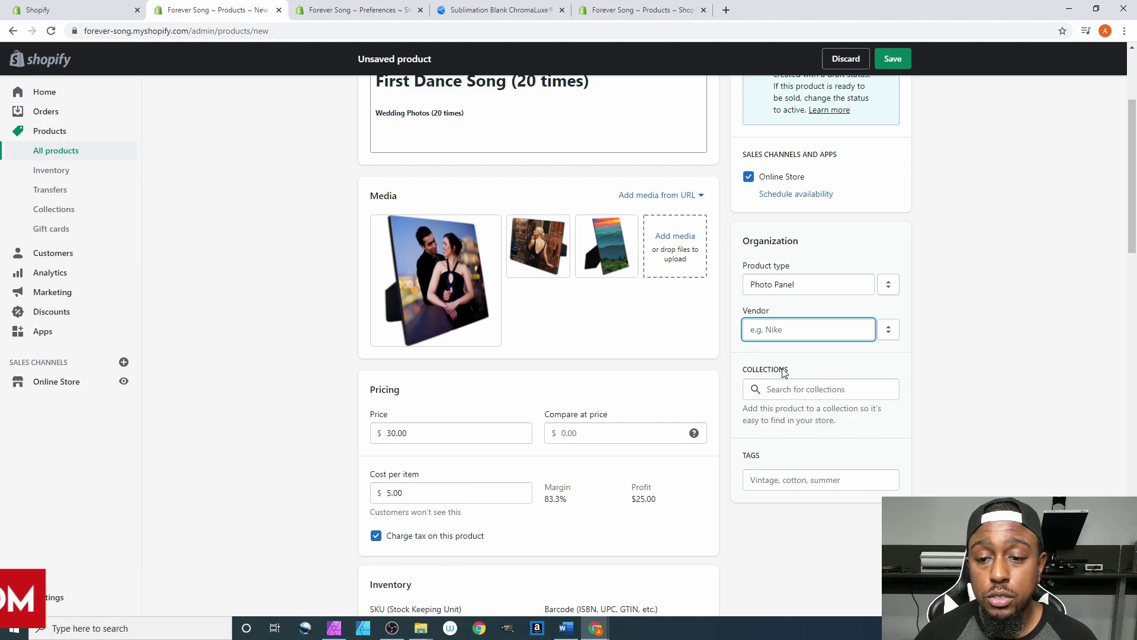
left_click(771, 392)
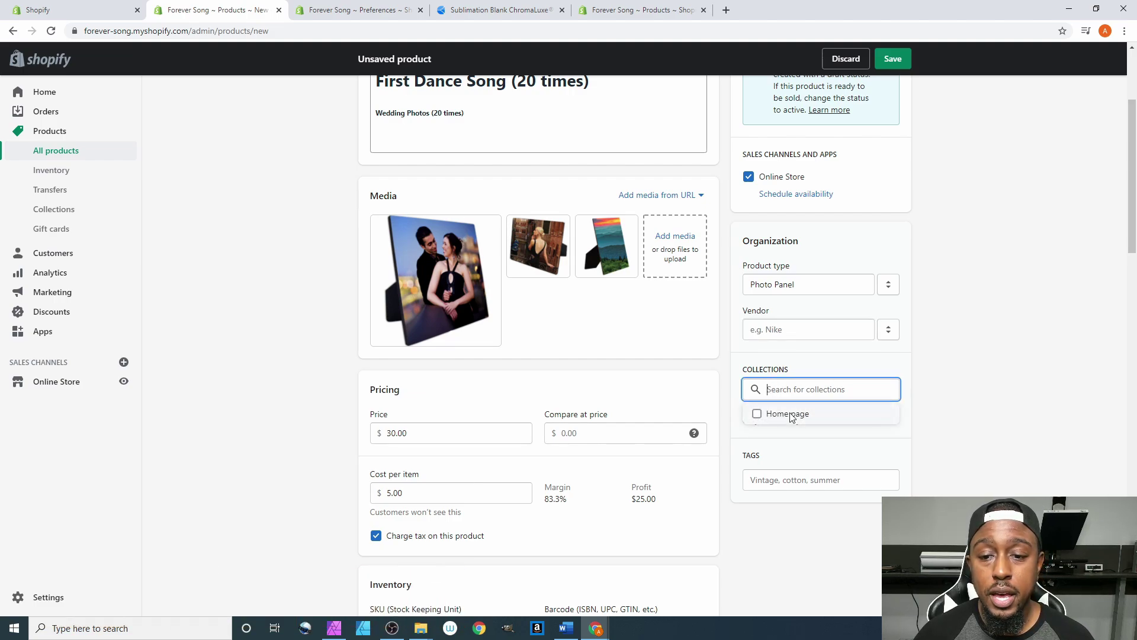
scroll(792, 414, "down", 1)
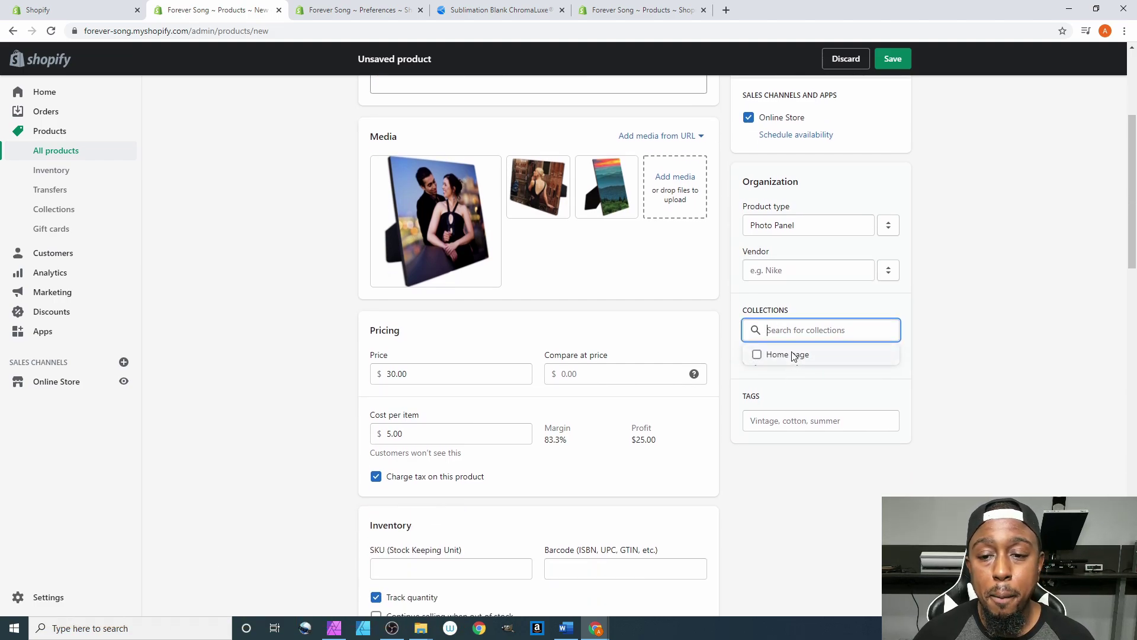
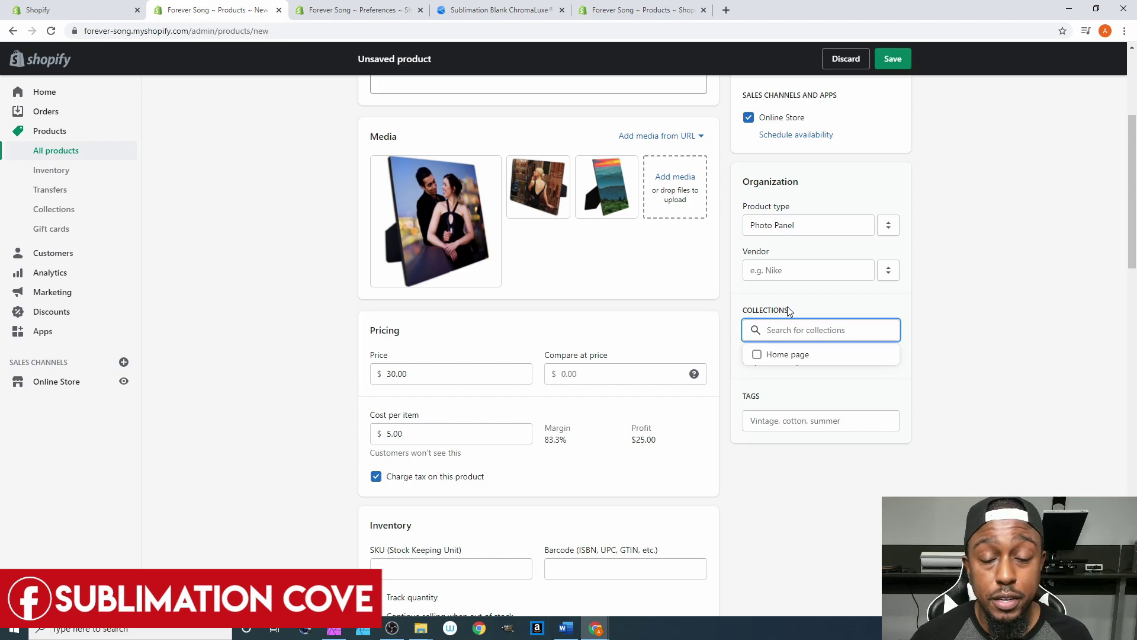
left_click(956, 332)
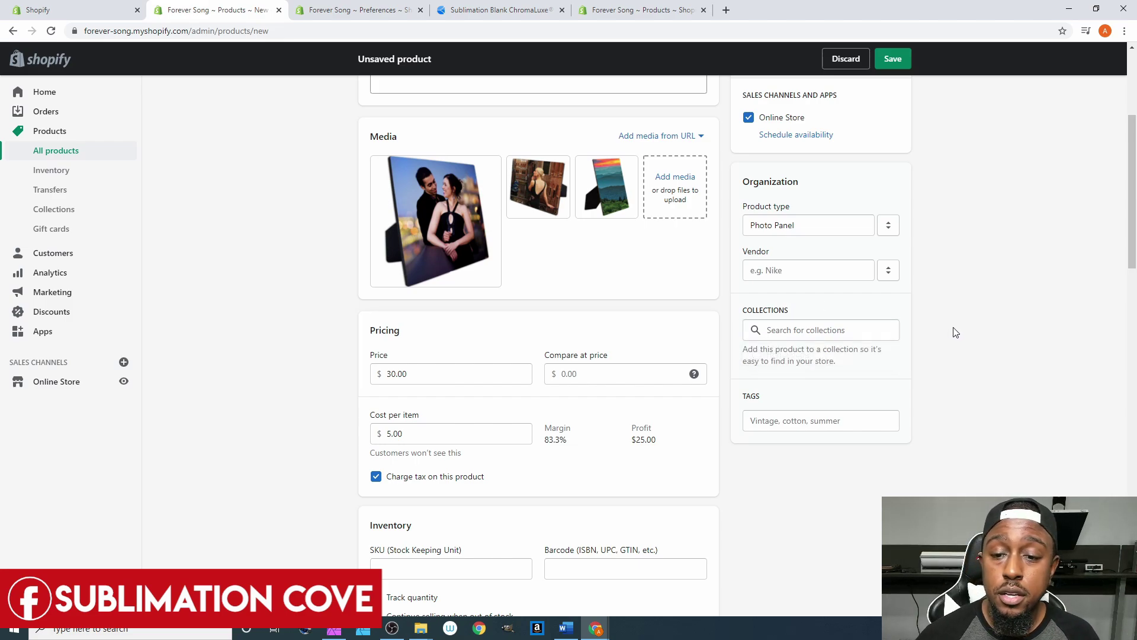
Add the tags "Photo Panel" and "Hardboard" to the product
left_click(789, 425)
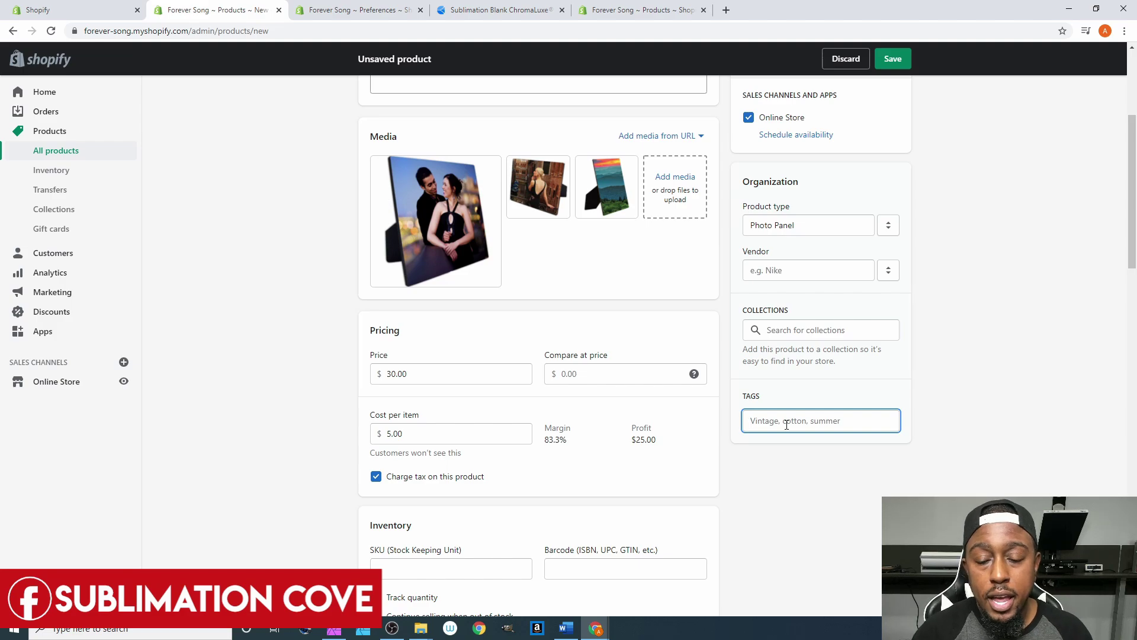
type("P")
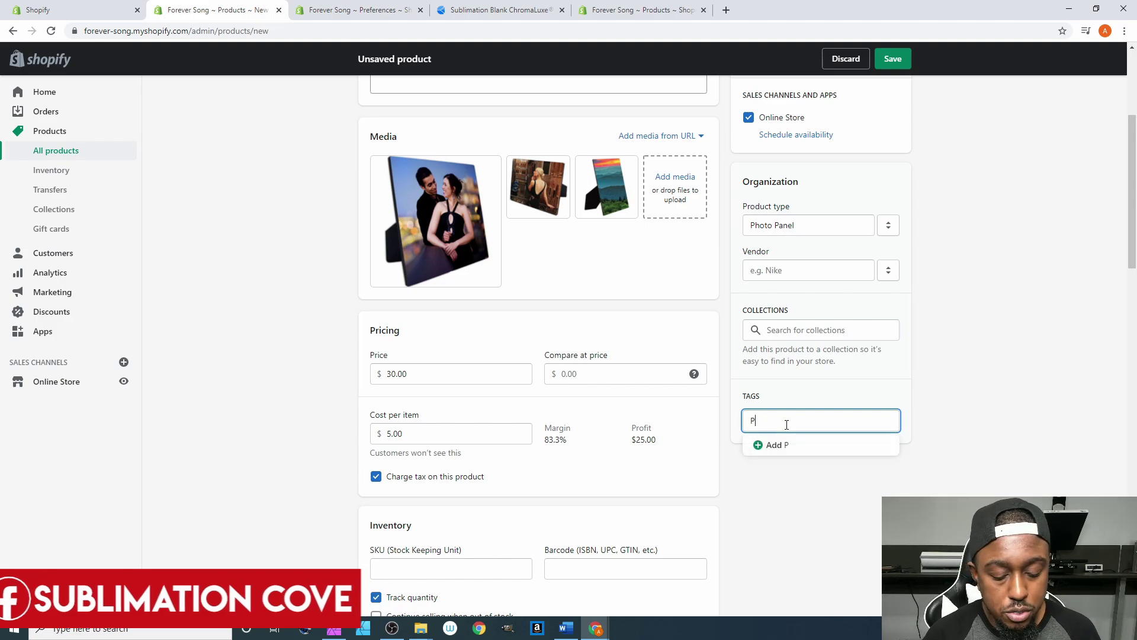
type("ho")
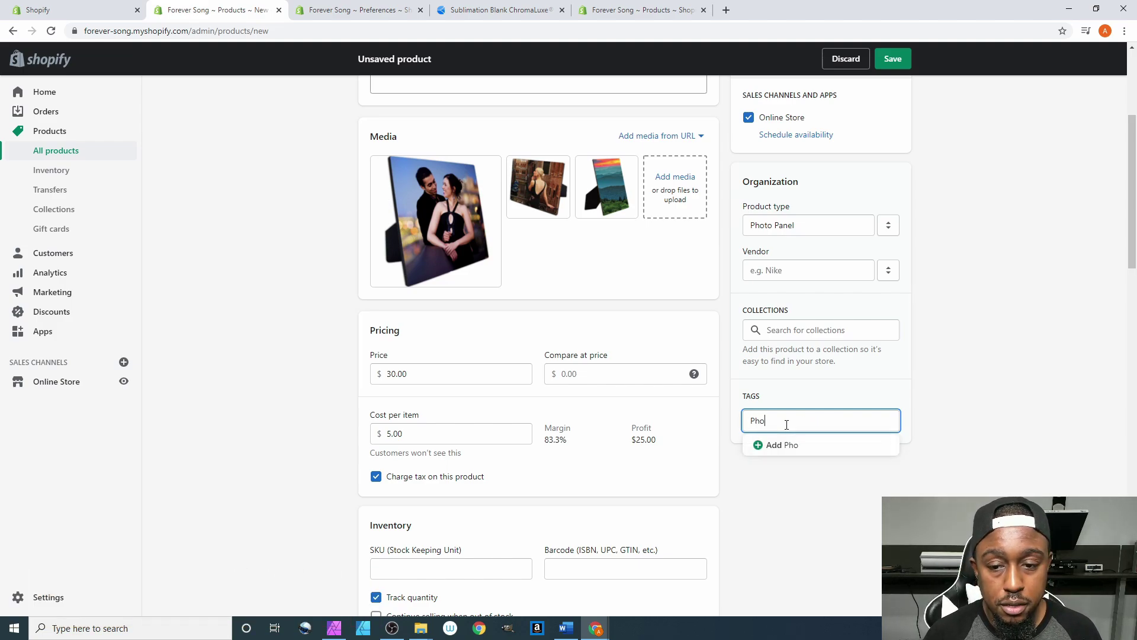
type("to Panel")
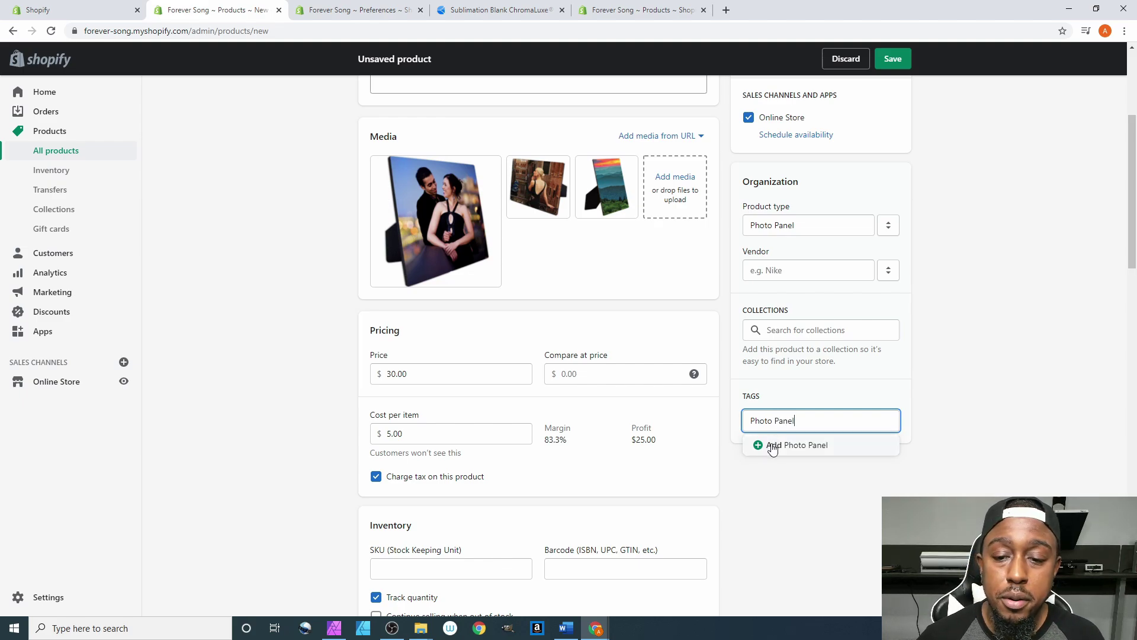
left_click(771, 445)
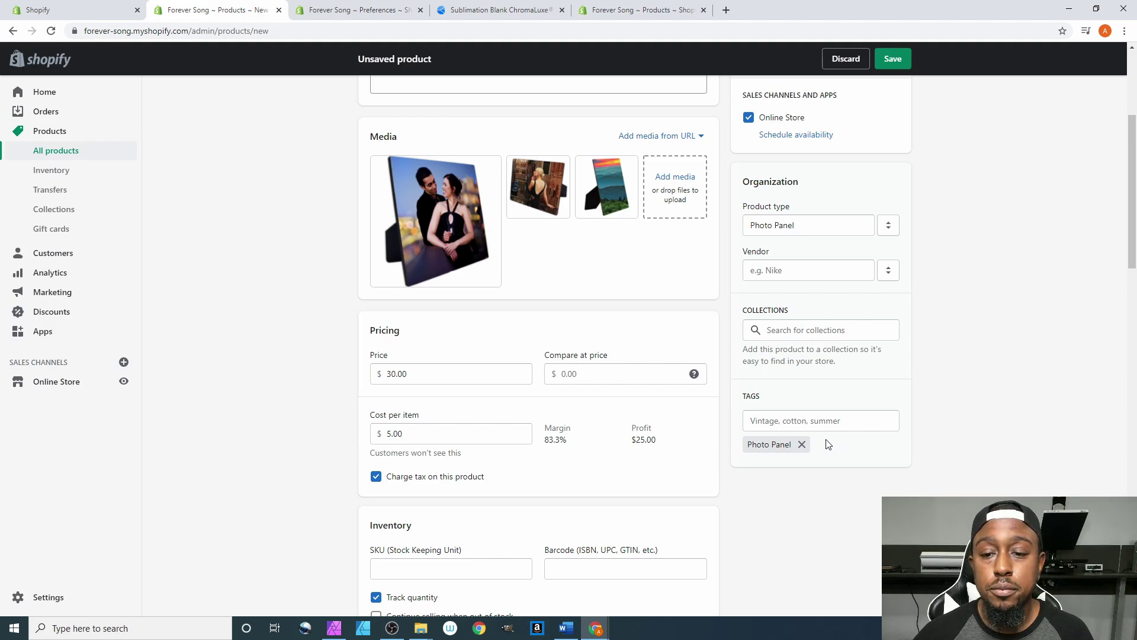
left_click(820, 422)
type("H")
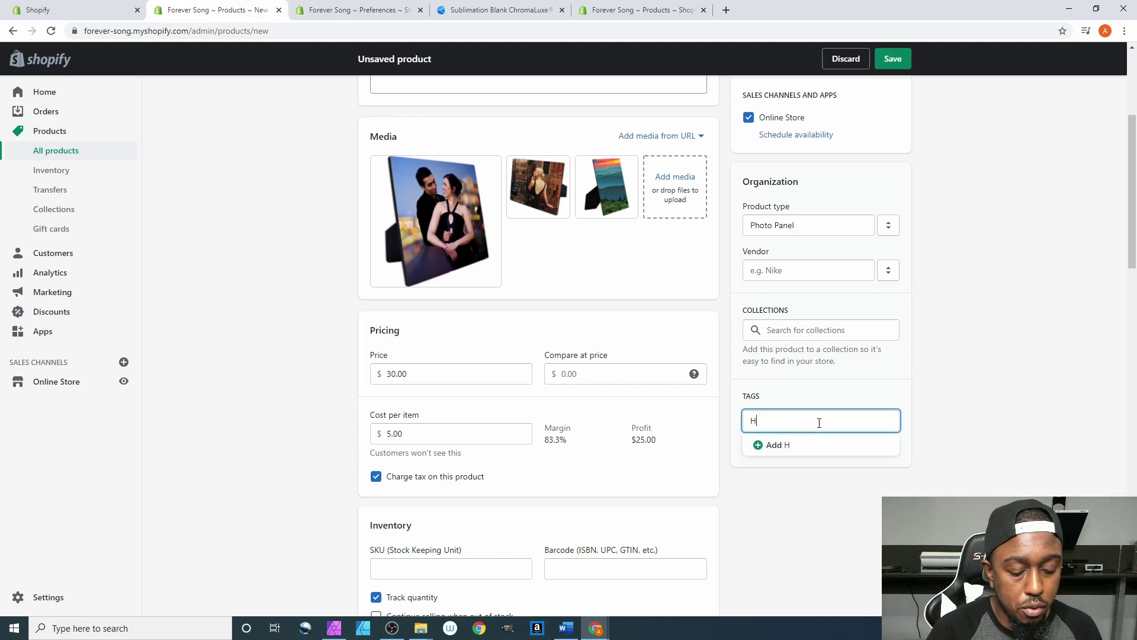
type("ardboard")
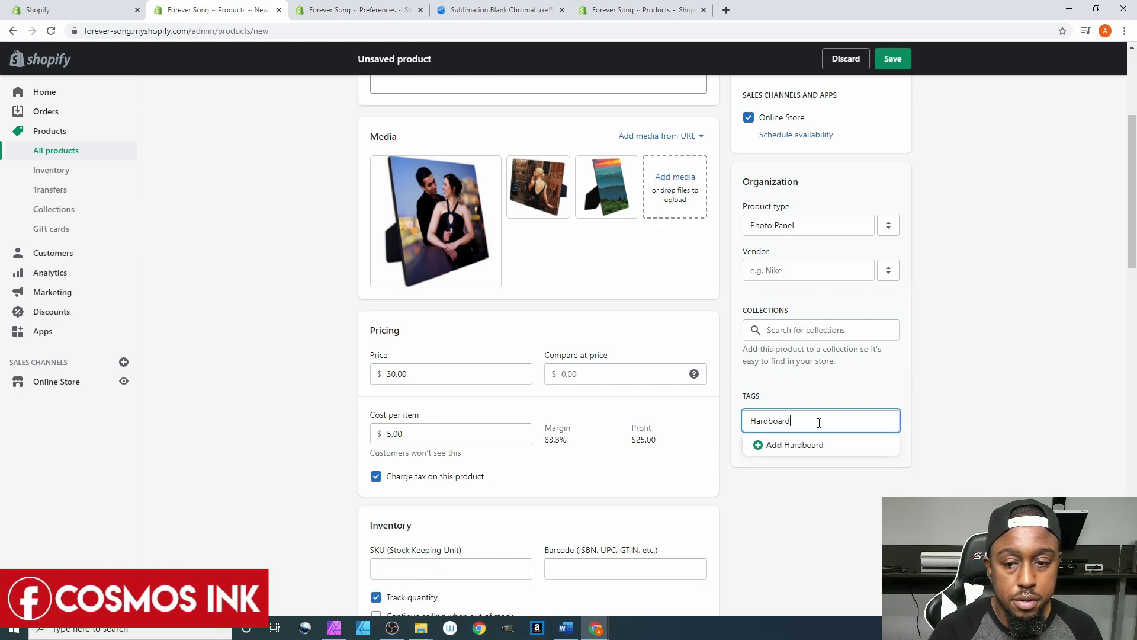
left_click(801, 445)
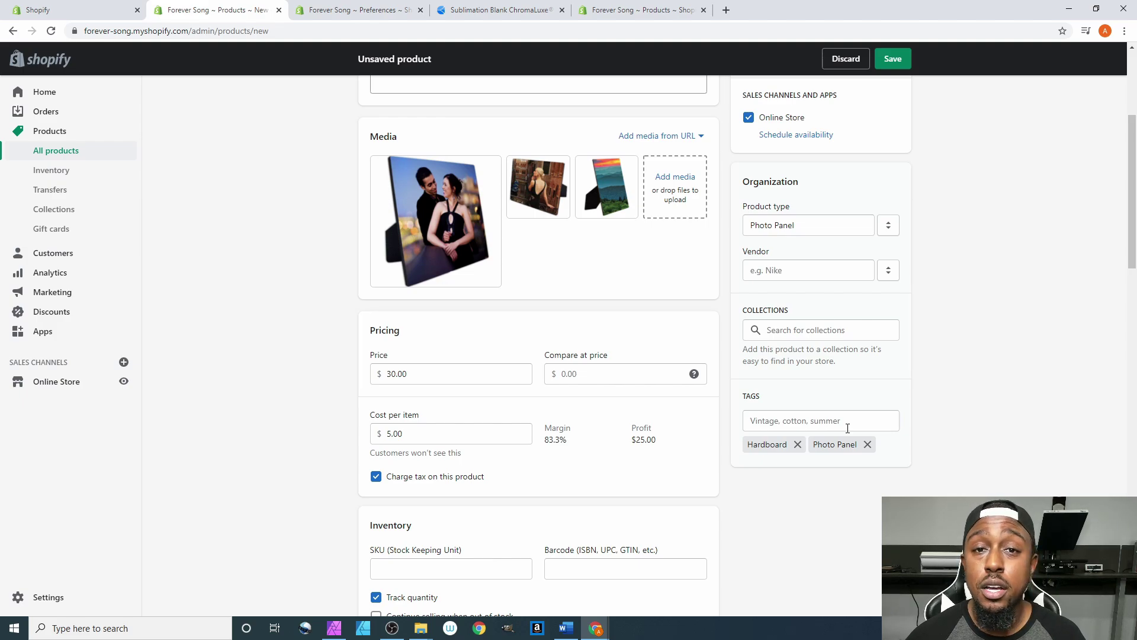
Review the product's shipping details, size variants and search engine listing before saving
scroll(835, 437, "down", 10)
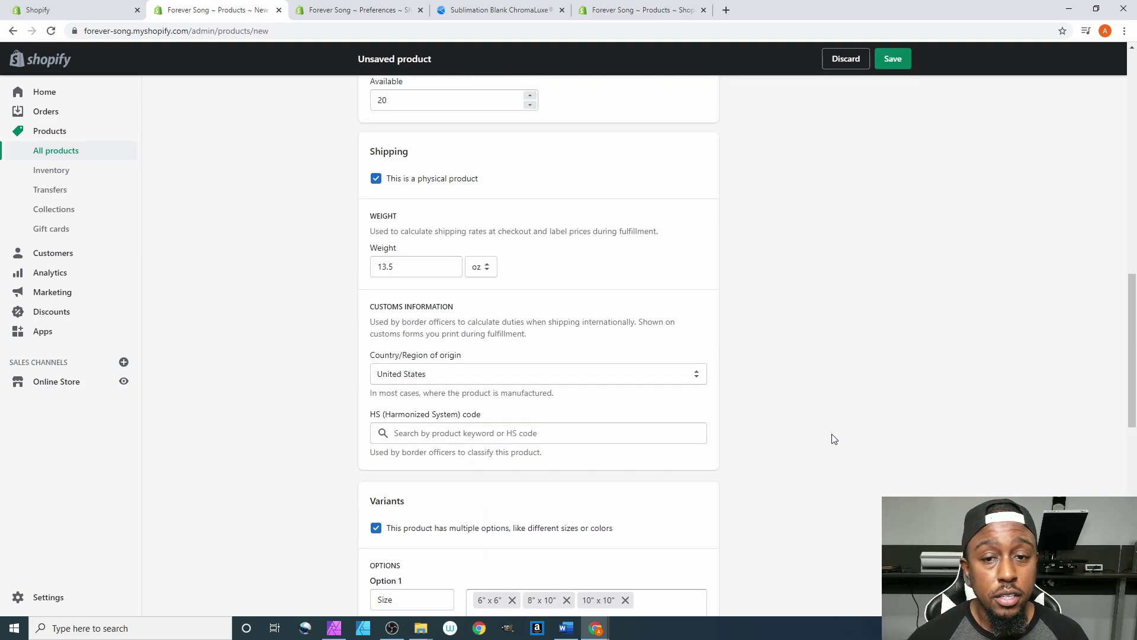
scroll(835, 440, "down", 10)
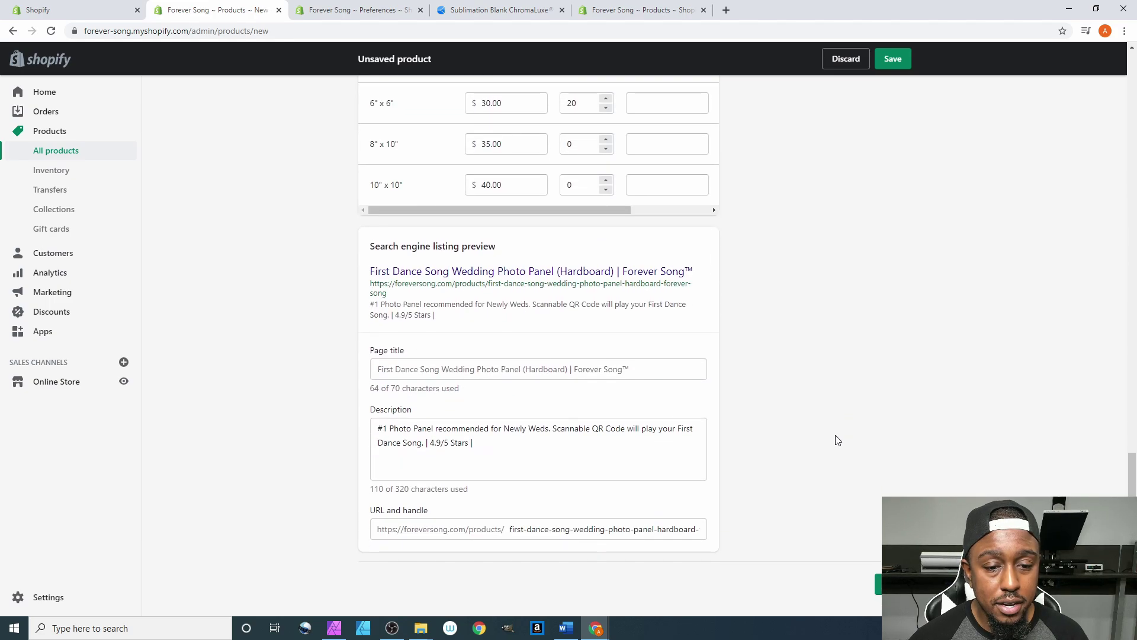
scroll(835, 440, "up", 9)
scroll(837, 440, "up", 4)
scroll(837, 440, "down", 8)
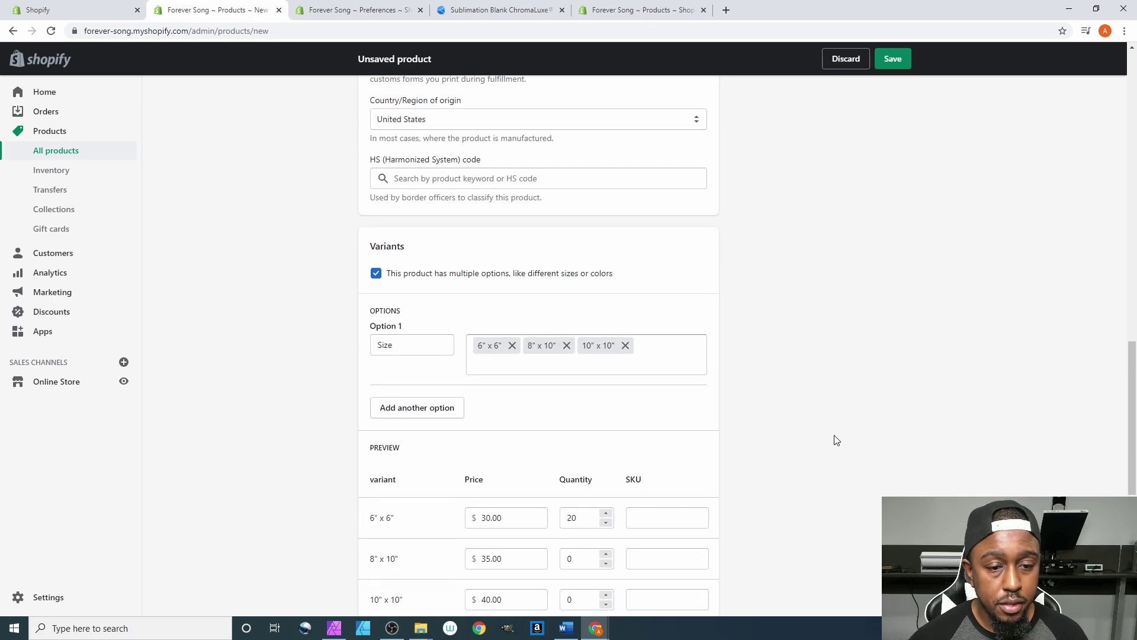
left_click(371, 403)
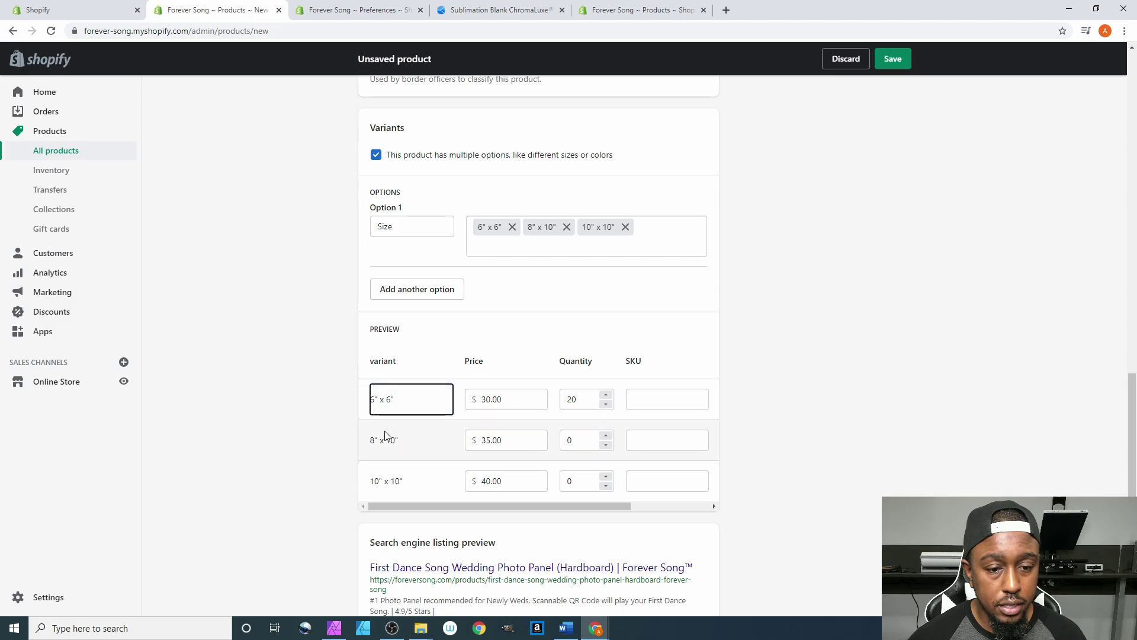
scroll(385, 436, "down", 4)
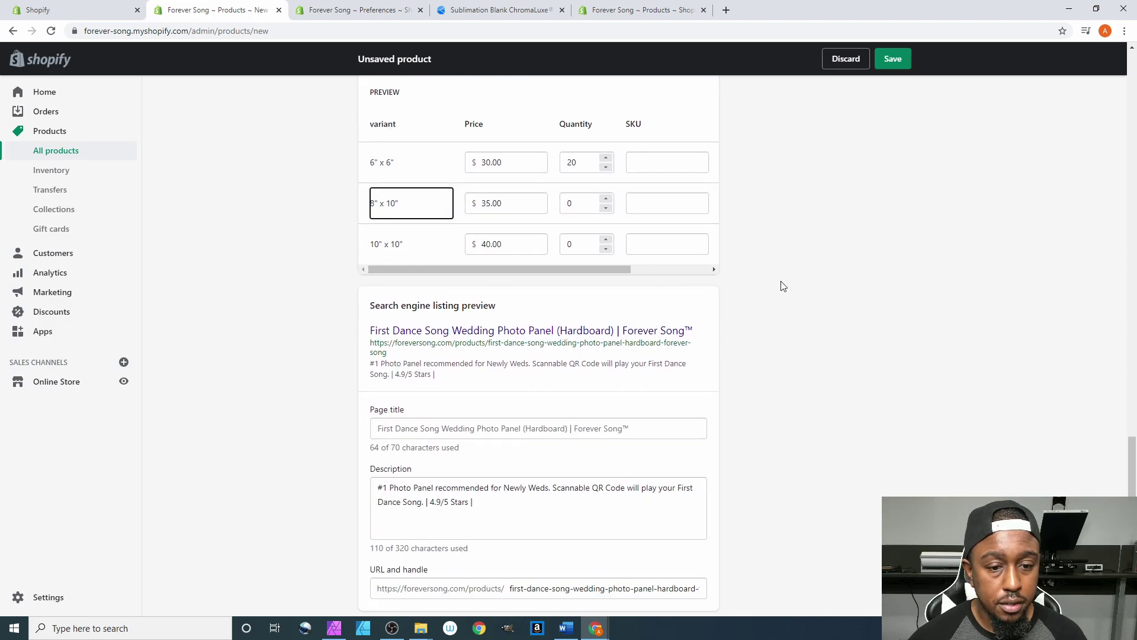
scroll(864, 325, "down", 1)
Save the new product as a draft in the Home page collection and review its size variants
scroll(877, 333, "up", 12)
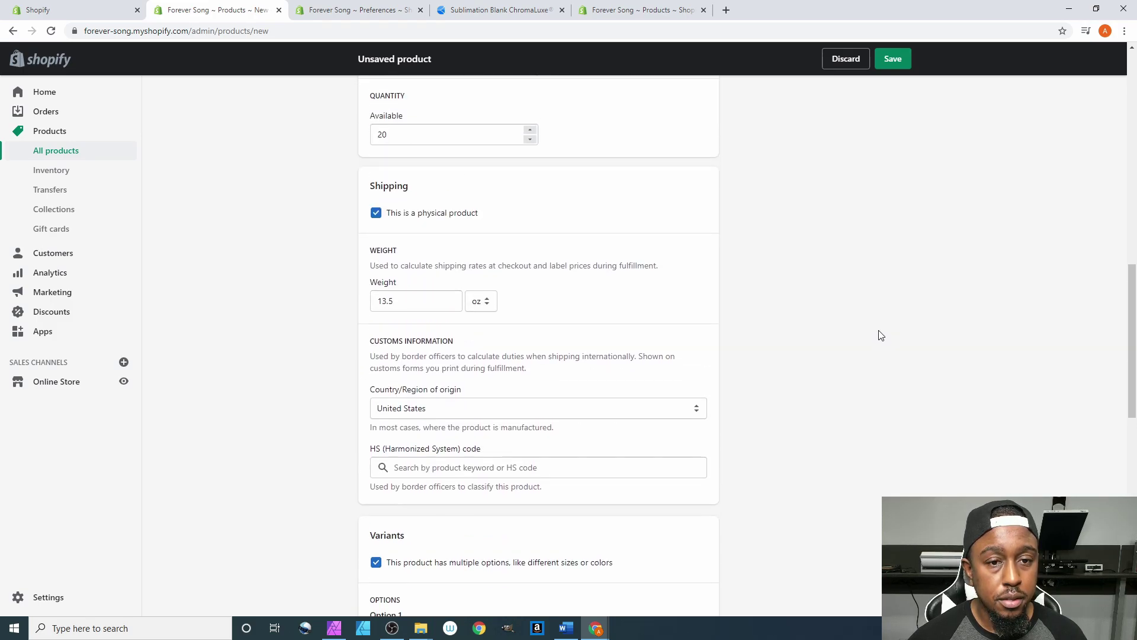
scroll(881, 335, "up", 13)
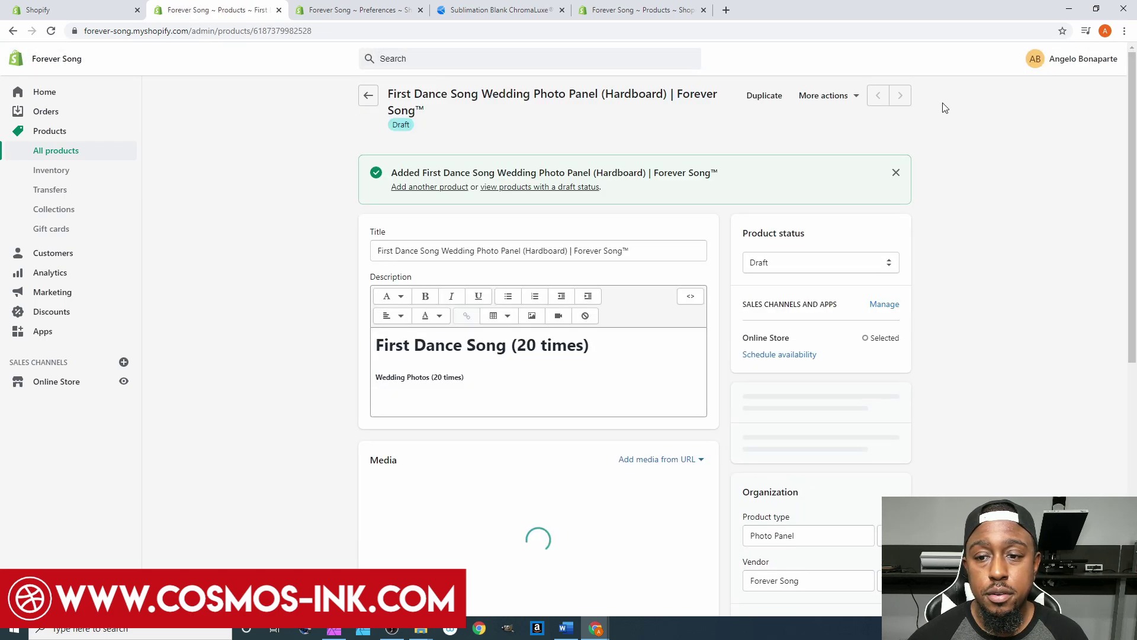
scroll(944, 168, "down", 7)
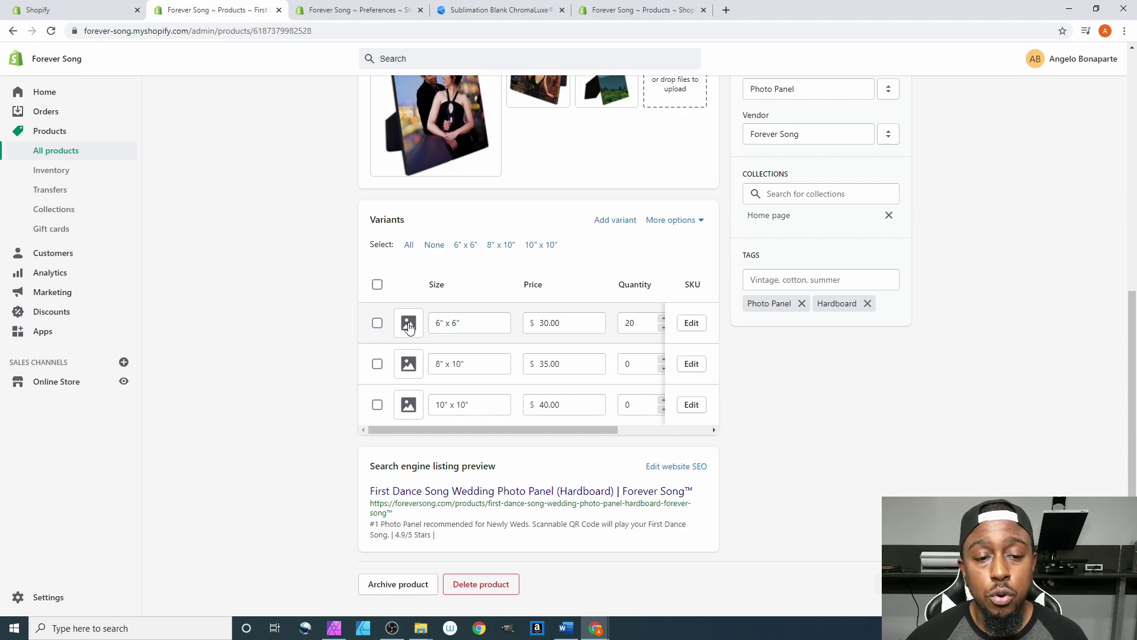
Assign the image of the woman in the black dress to the 6" x 6" variant
scroll(552, 166, "up", 2)
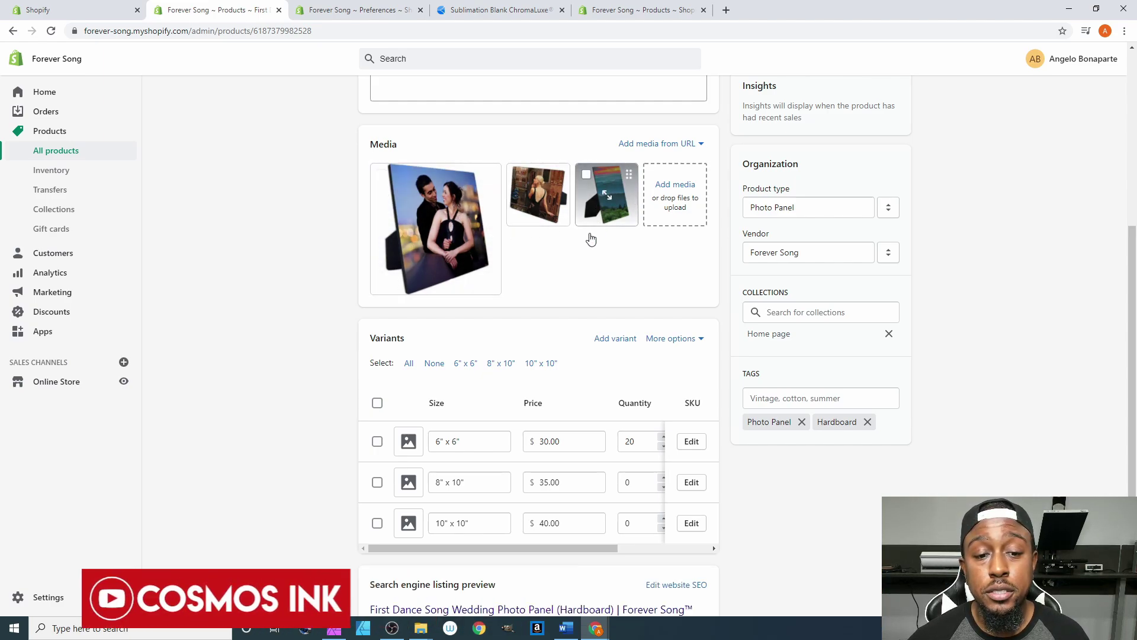
scroll(320, 438, "down", 1)
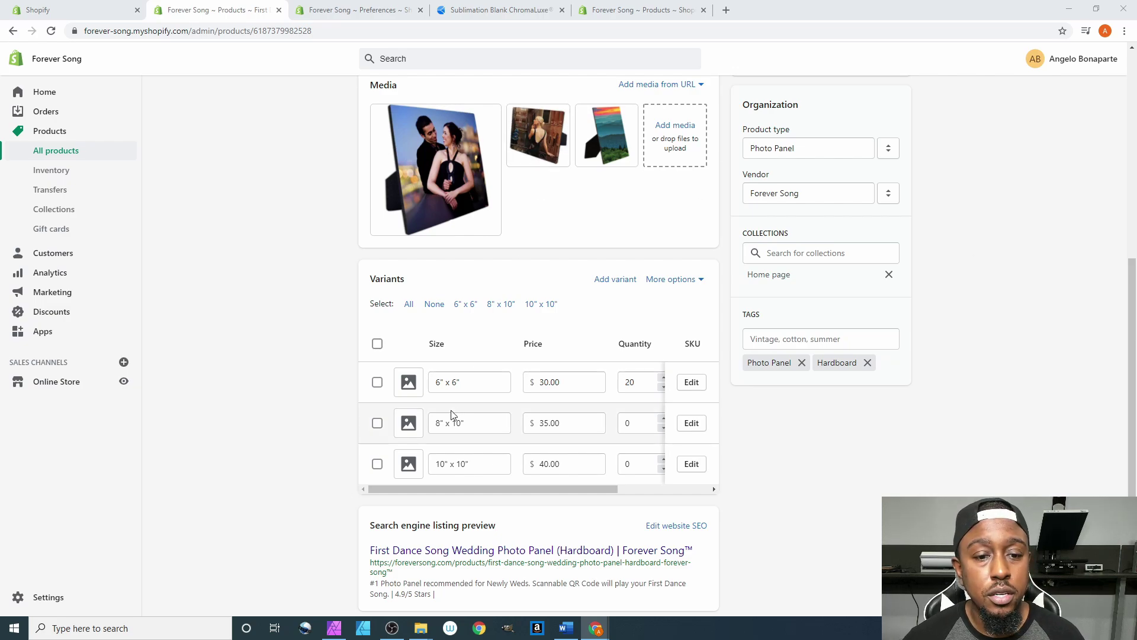
left_click(407, 387)
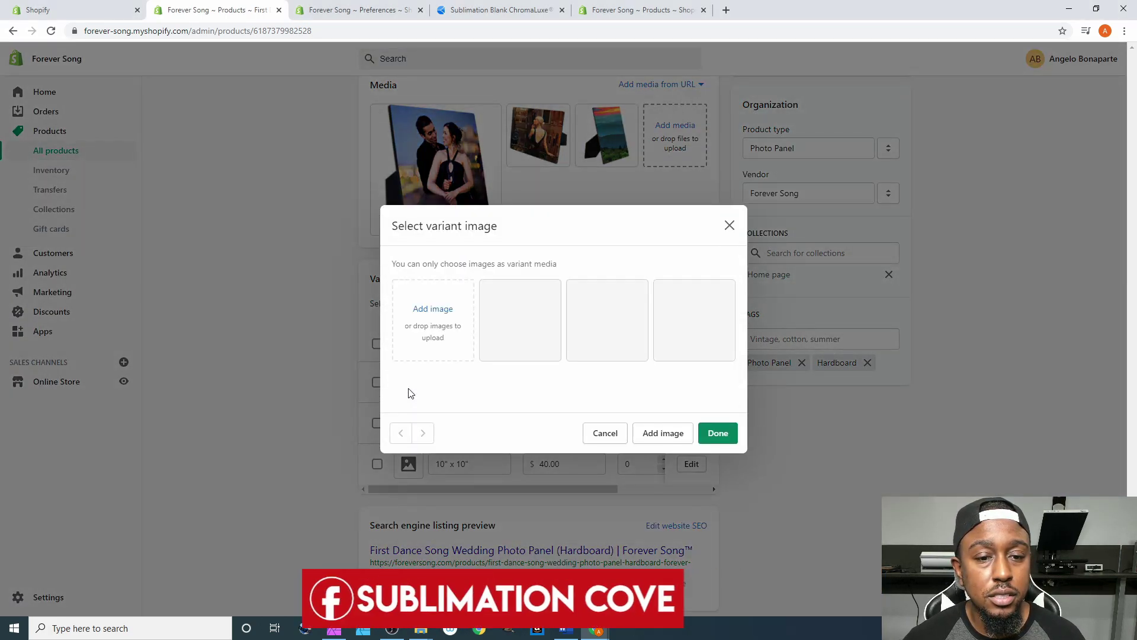
left_click(607, 320)
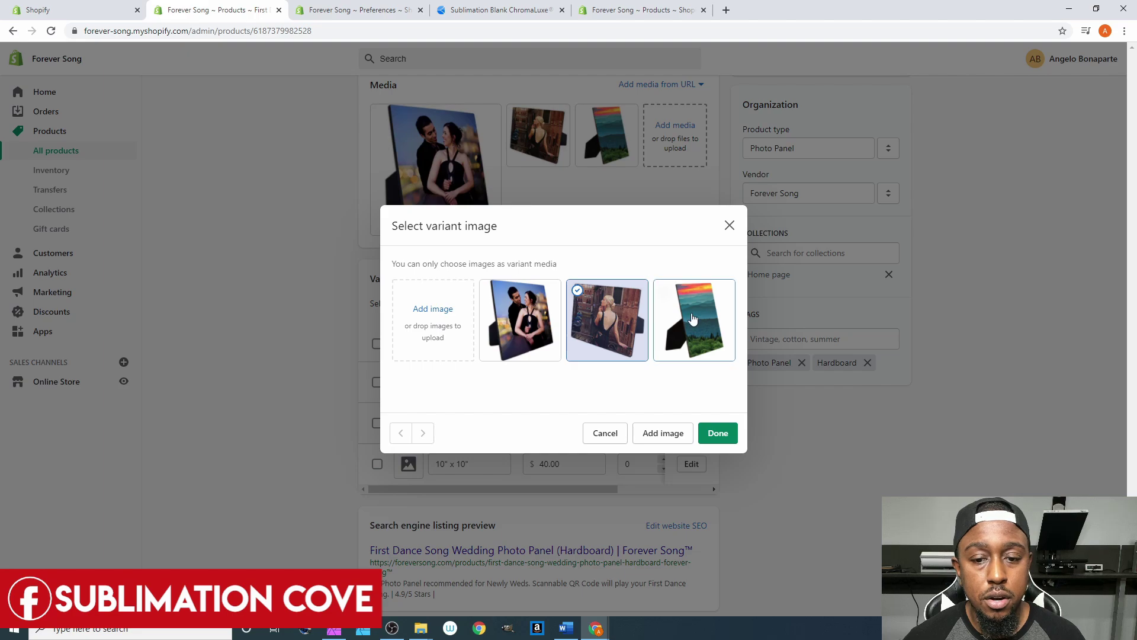
left_click(717, 433)
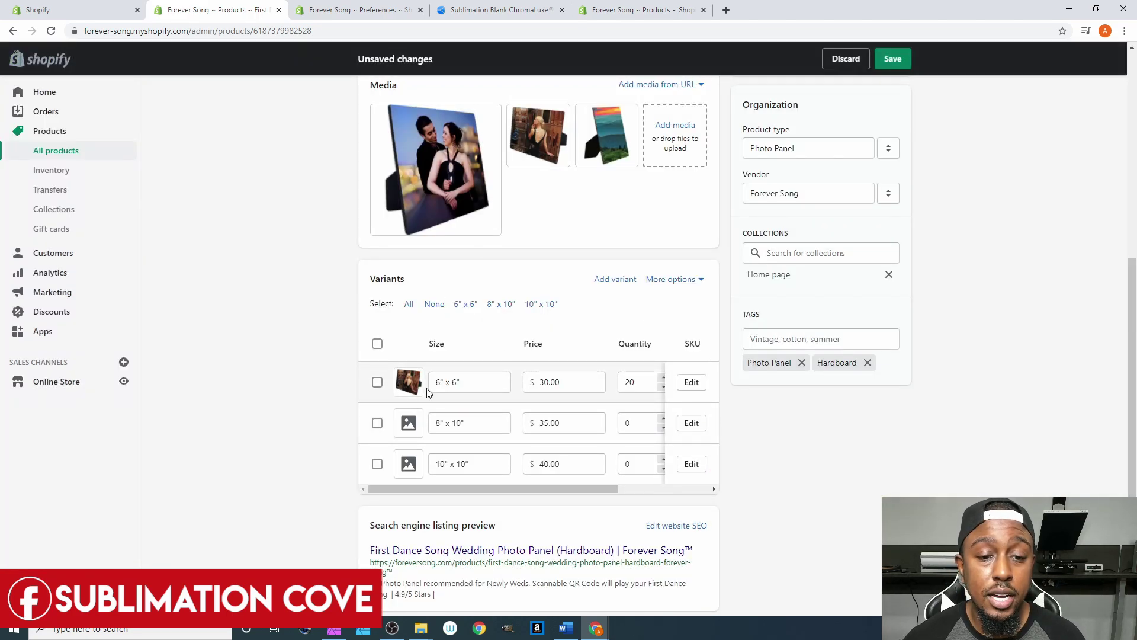
Assign the mountain landscape panel image to the 8" x 10" variant
left_click(408, 423)
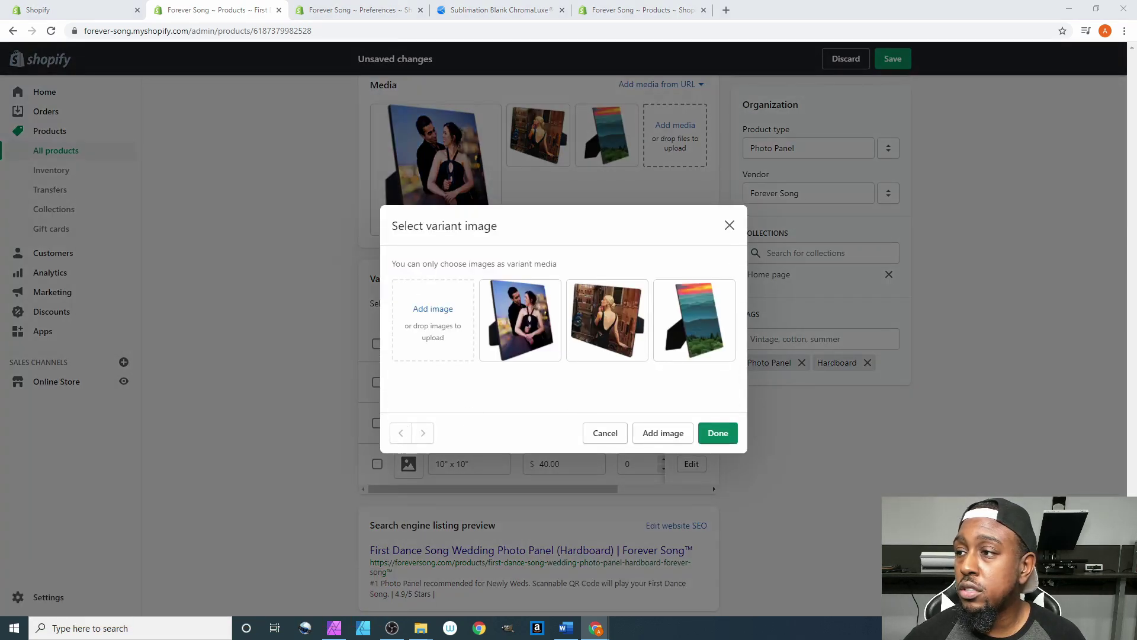
left_click(688, 305)
left_click(719, 433)
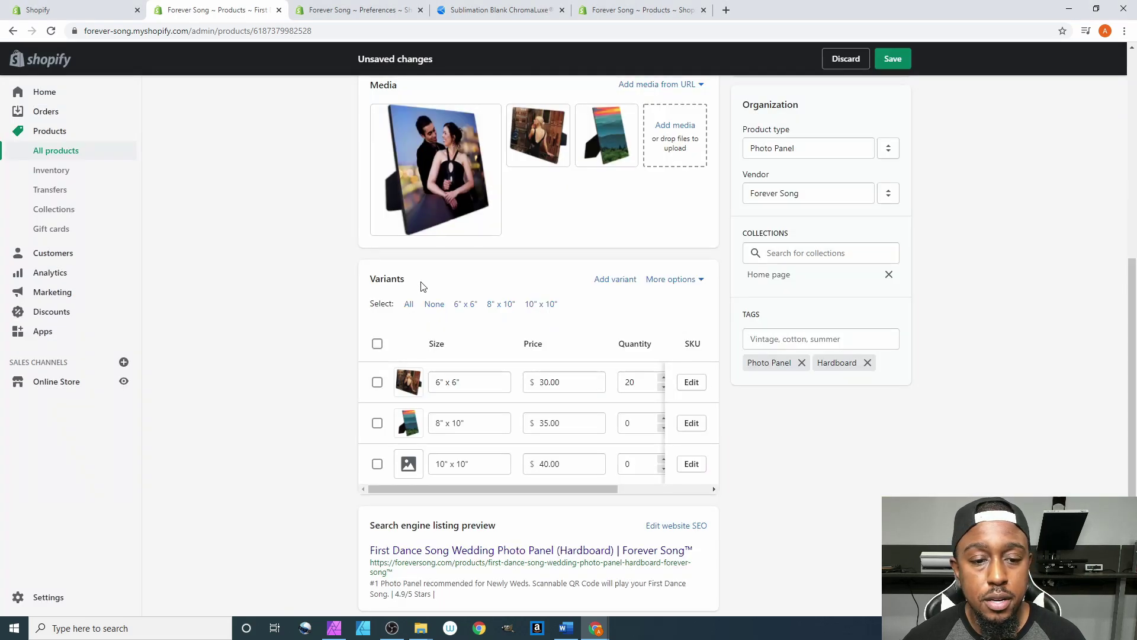
Assign the couple's photo panel image to the 10" x 10" variant and save the product
left_click(412, 466)
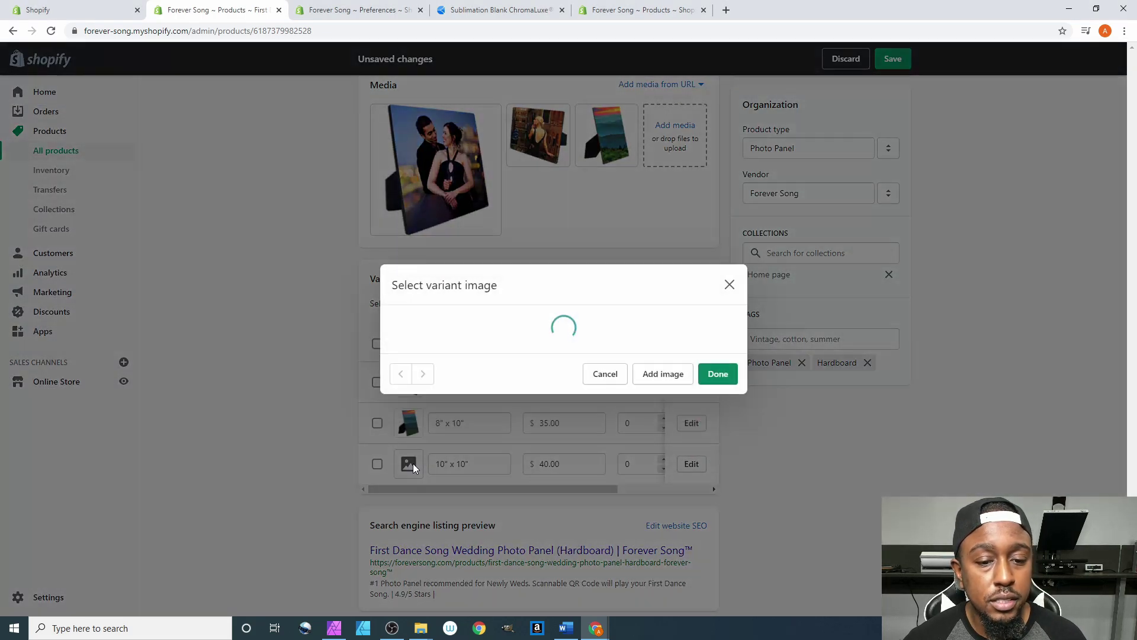
left_click(512, 318)
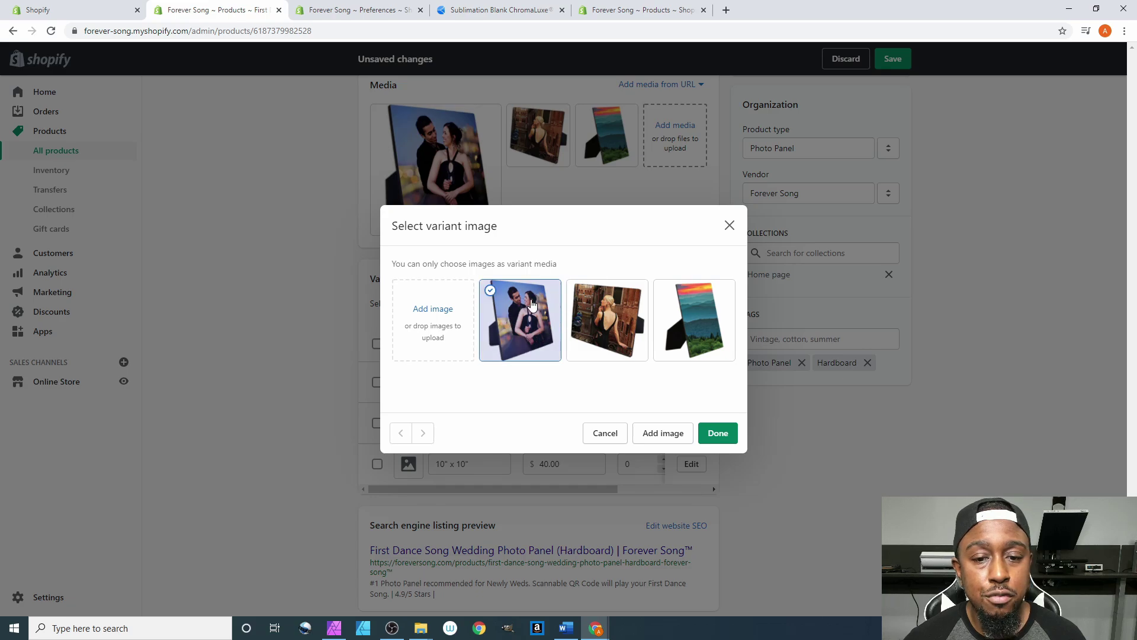
left_click(718, 434)
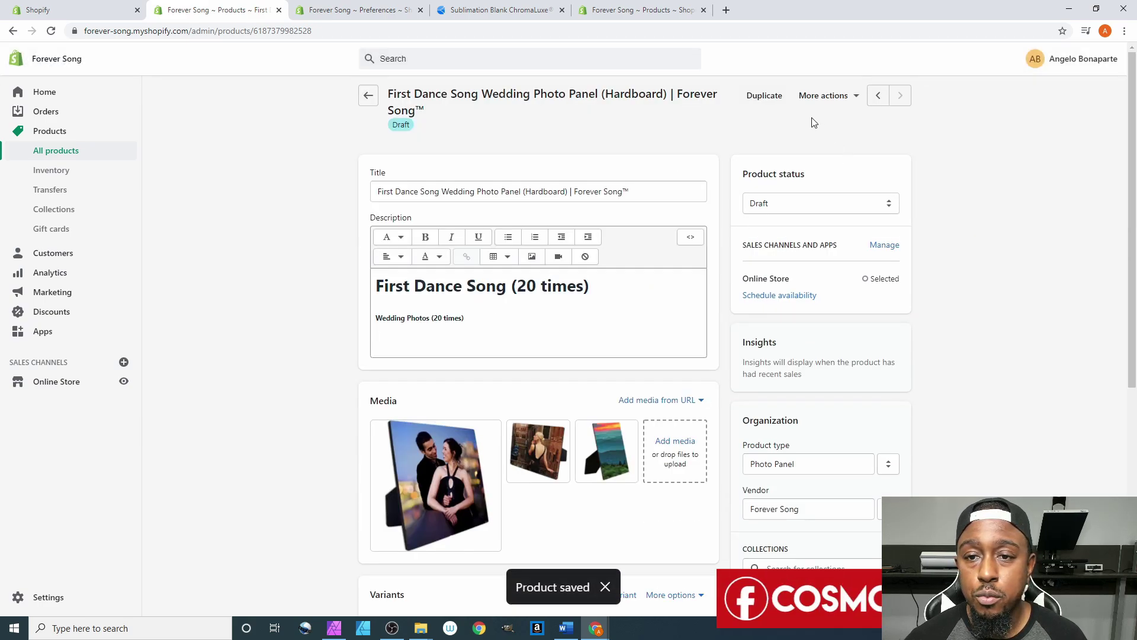
Preview the product in the storefront and check the image and price of the 6" x 6", 8" x 10" and 10" x 10" sizes
left_click(815, 98)
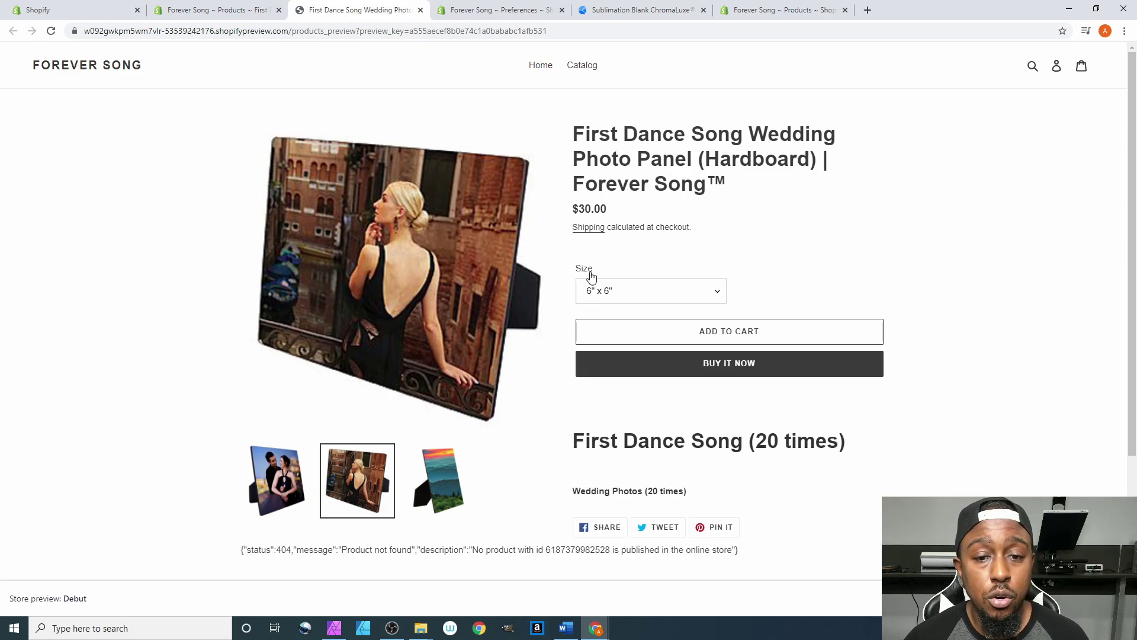
left_click(626, 294)
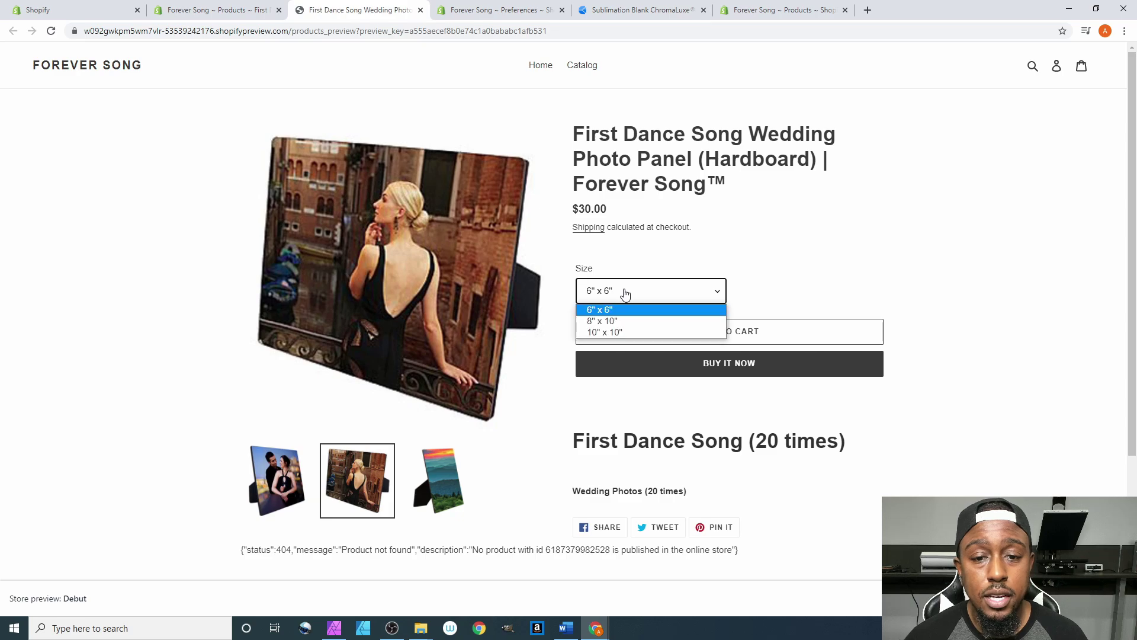
left_click(613, 320)
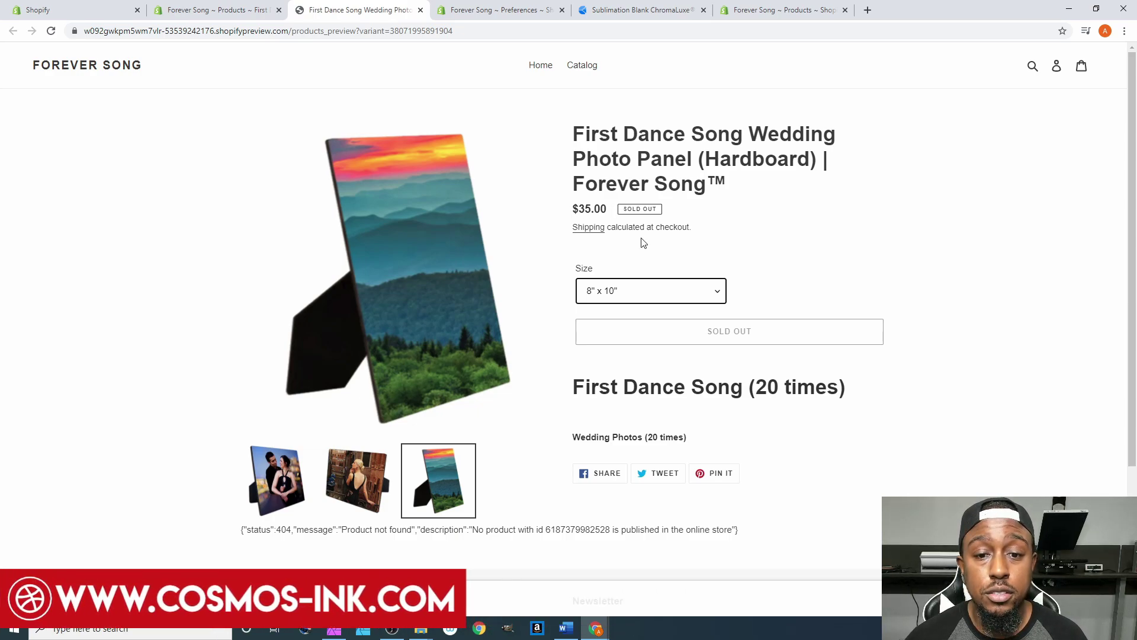
left_click(616, 292)
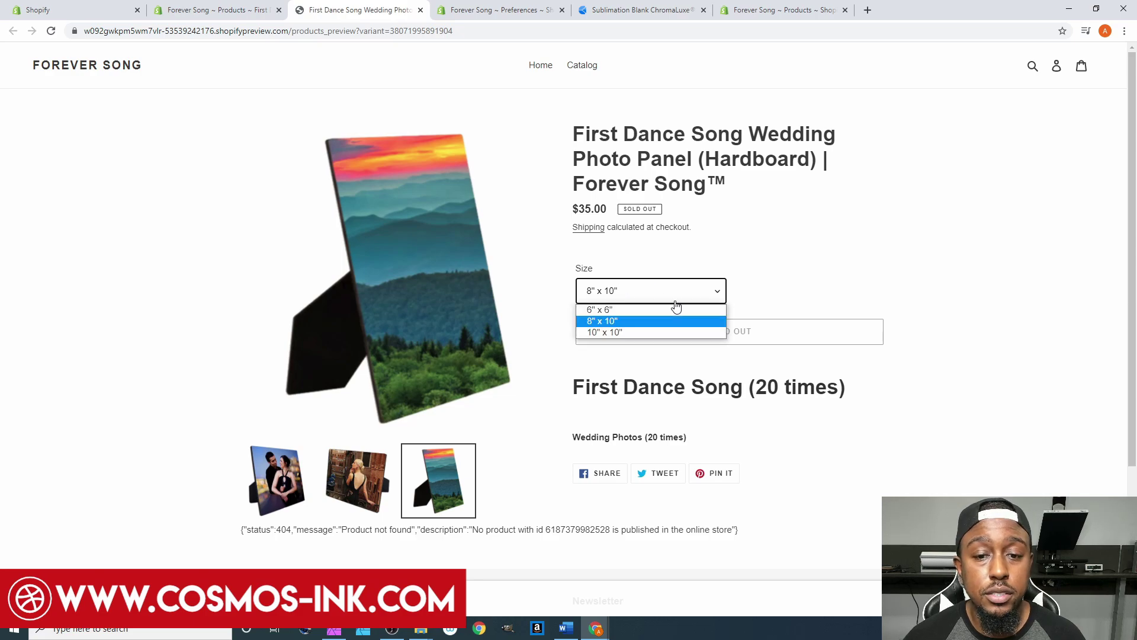
left_click(615, 334)
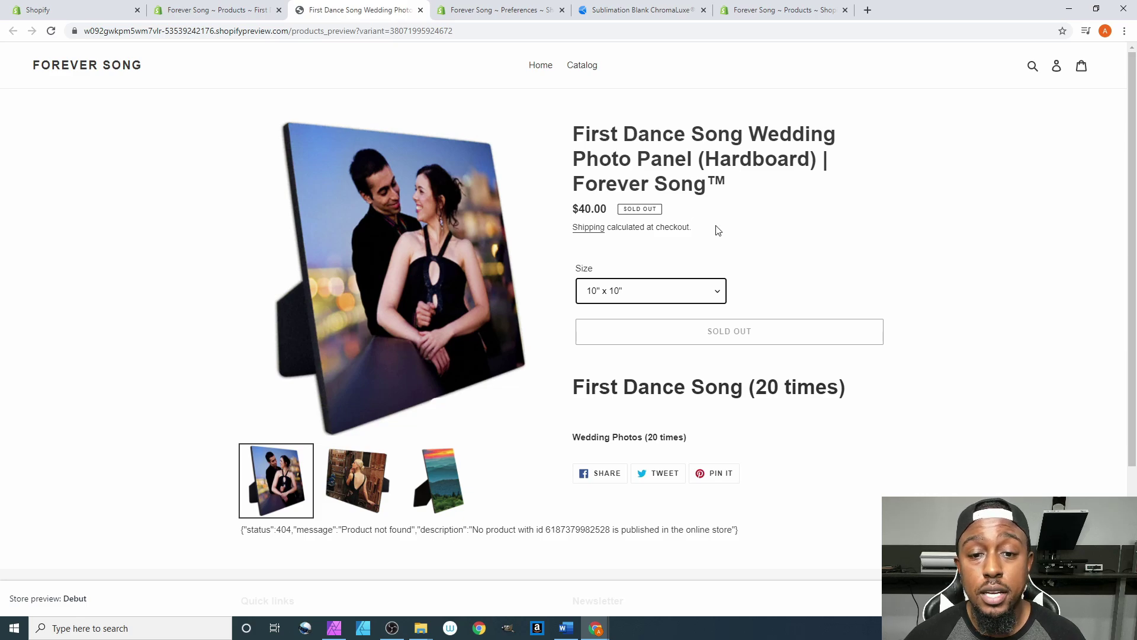
left_click(621, 296)
left_click(622, 307)
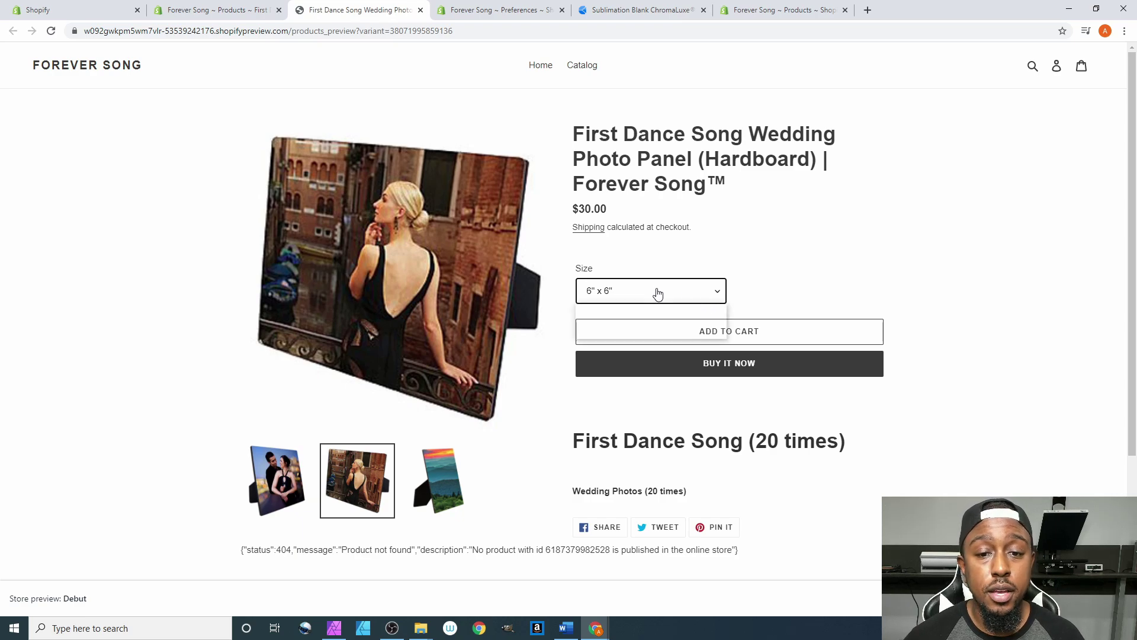
left_click(613, 327)
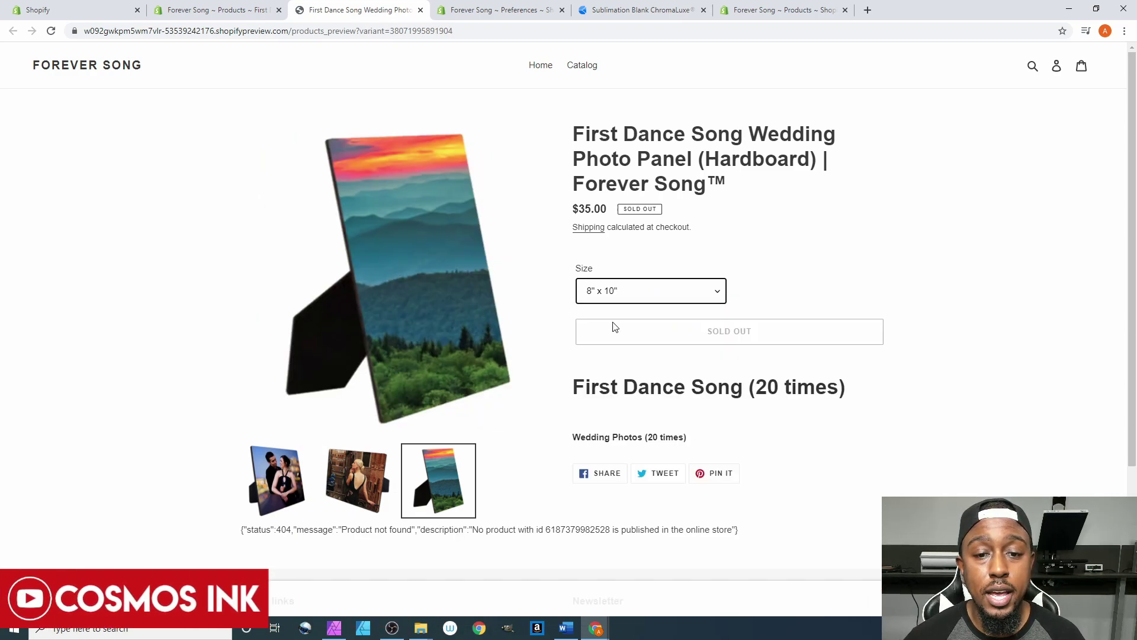
left_click(619, 290)
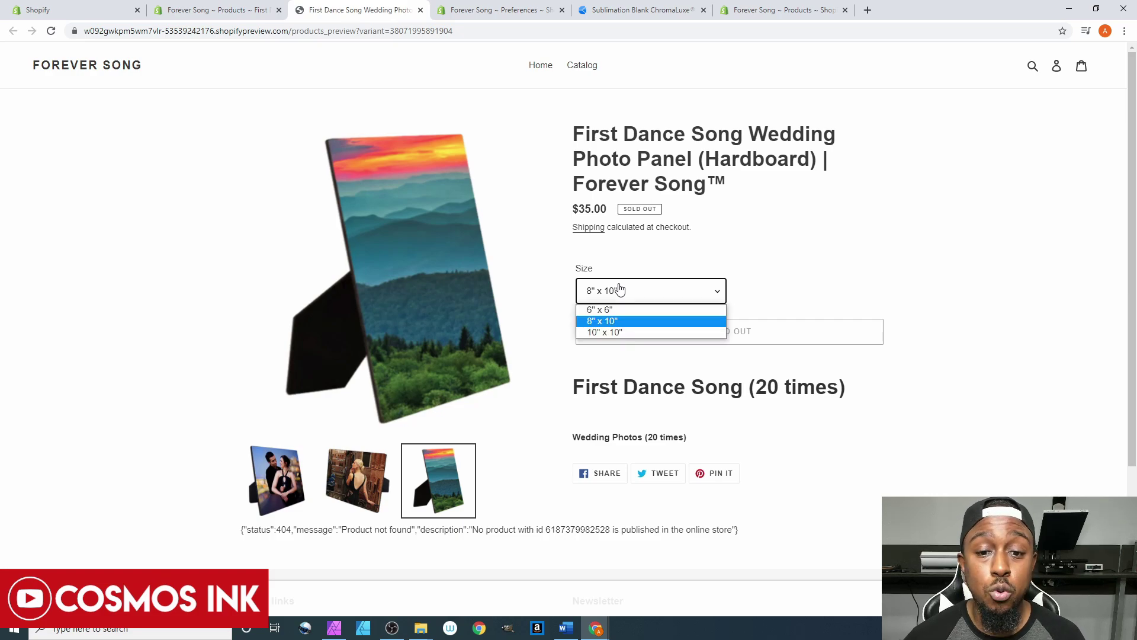
left_click(604, 331)
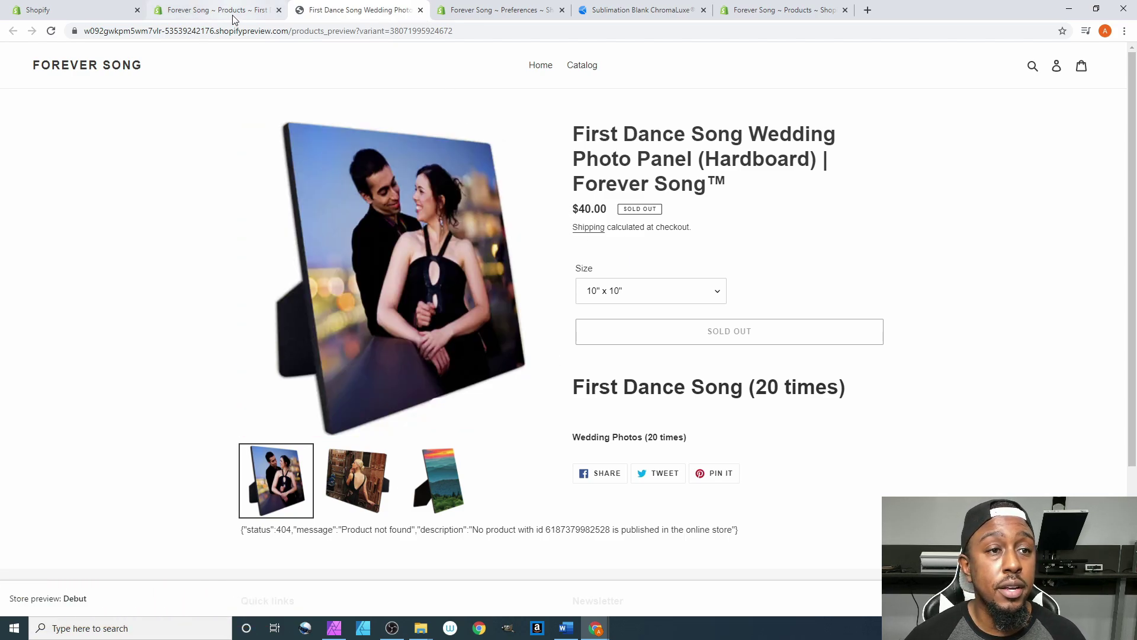
Close the storefront preview and review the price, quantity and SKU fields of the size variants
left_click(421, 11)
scroll(313, 320, "down", 6)
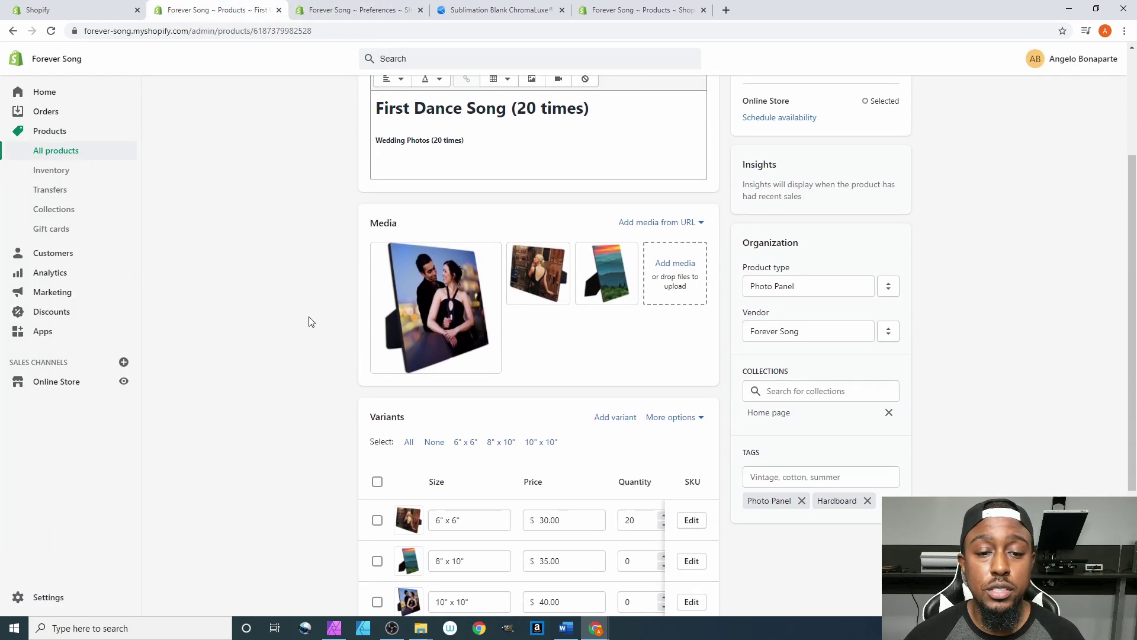
left_click_drag(564, 450, 633, 449)
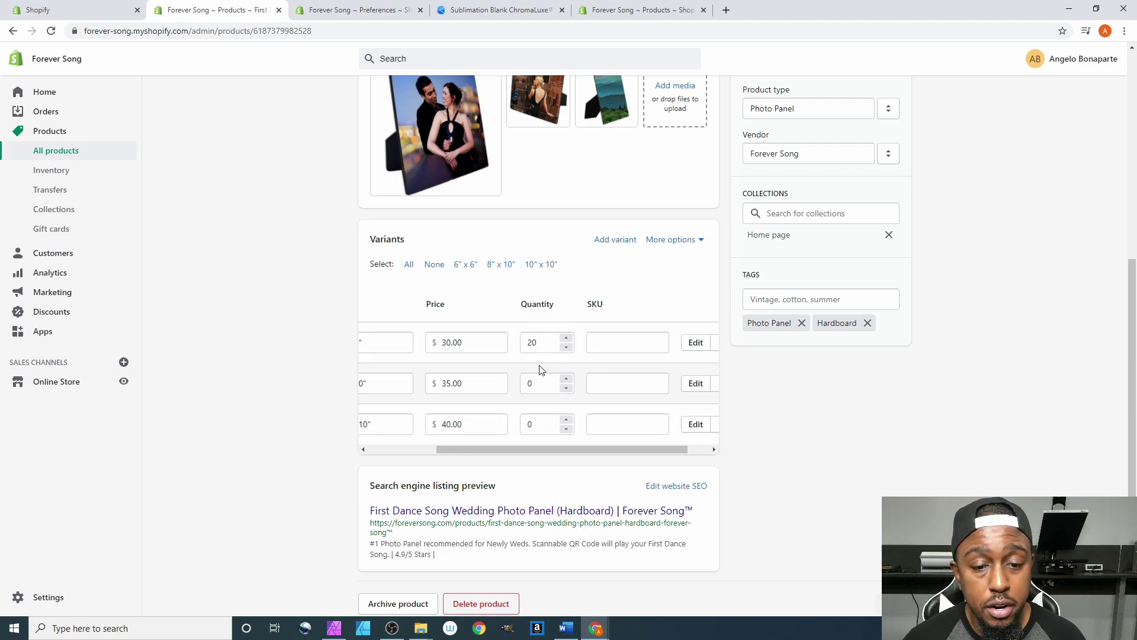
left_click_drag(572, 449, 444, 460)
scroll(918, 402, "up", 6)
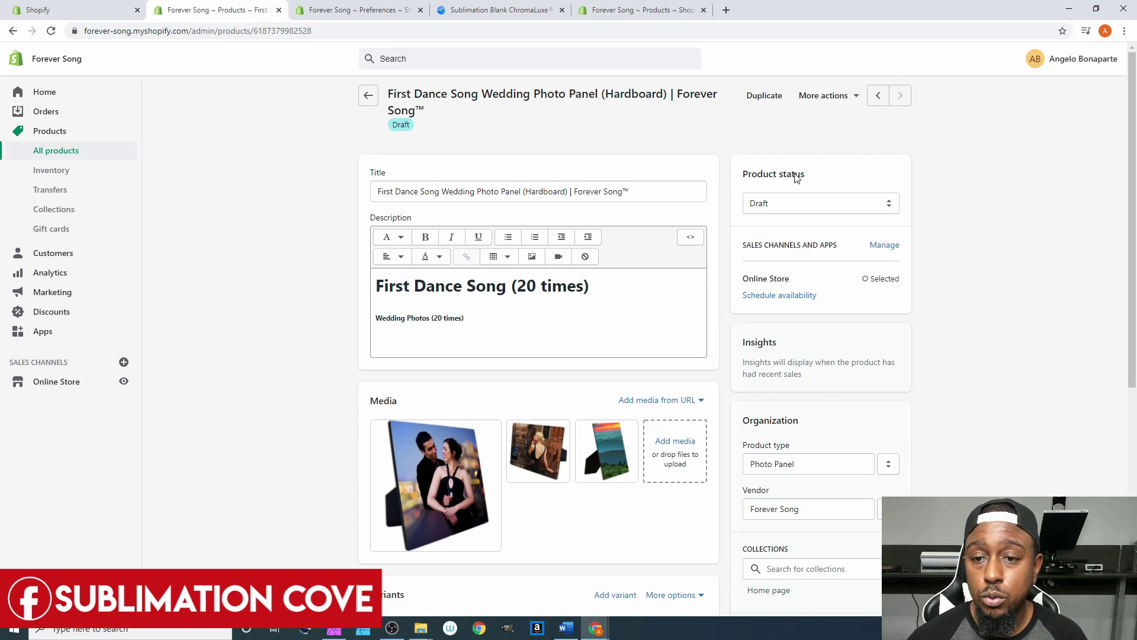
Set the product status to Active and save the product
left_click(769, 207)
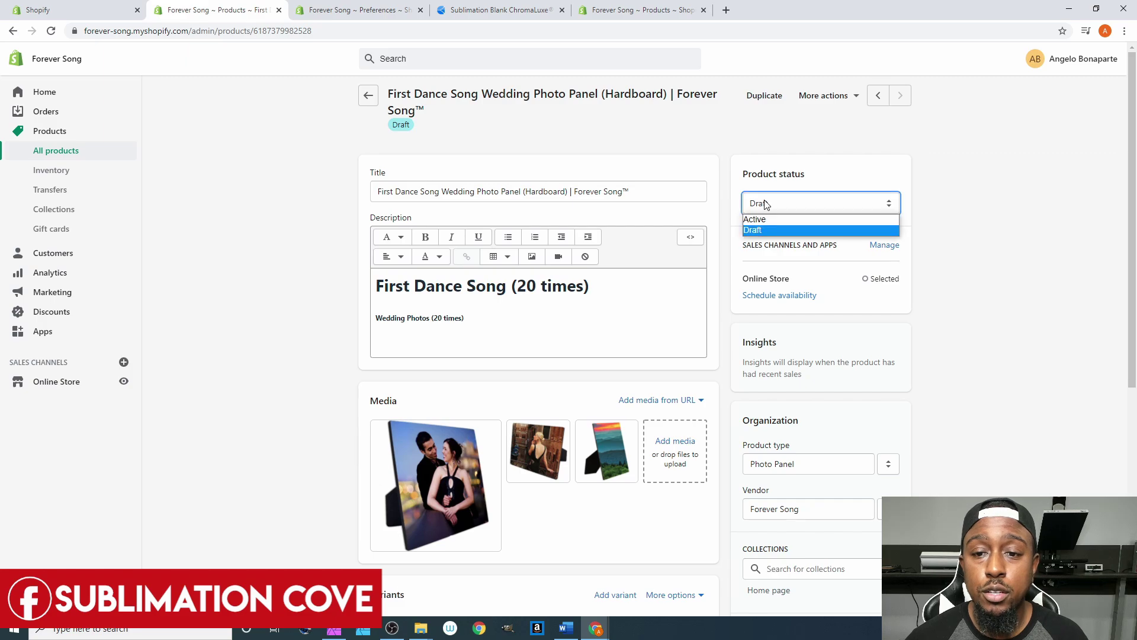
left_click(759, 221)
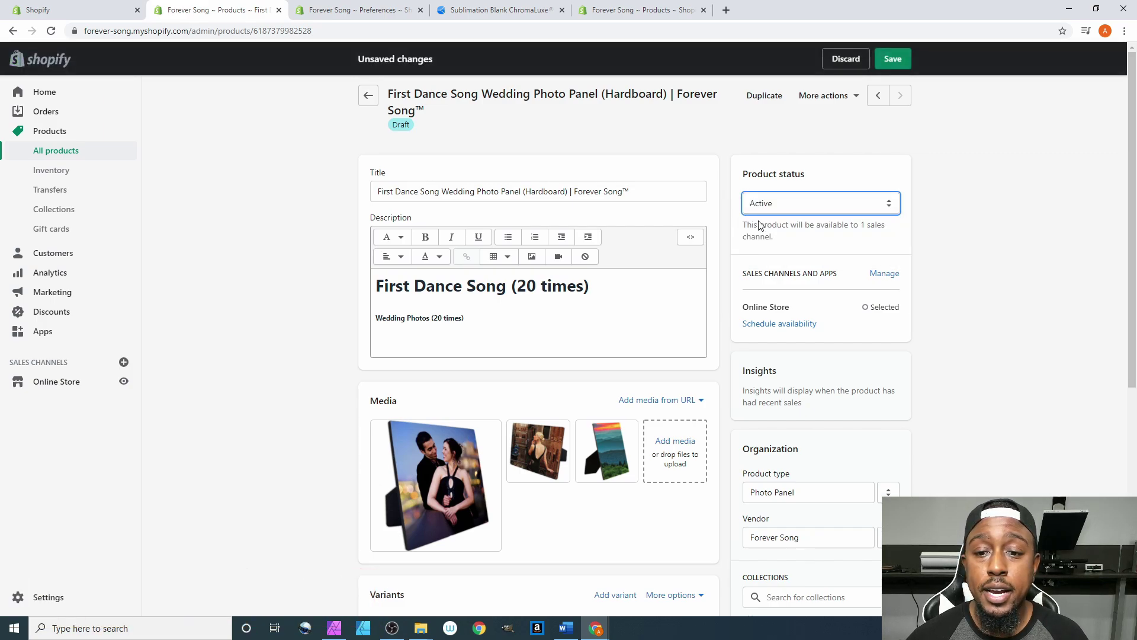
left_click(883, 57)
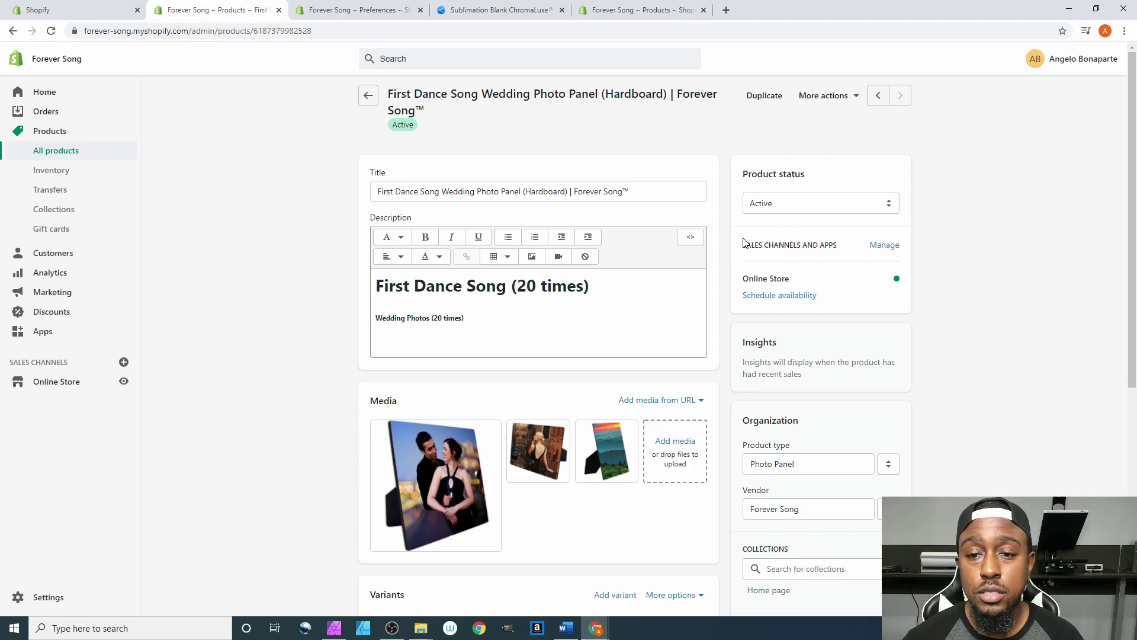
Check the product's sales channels and the Online Store availability schedule without changing them
left_click(880, 245)
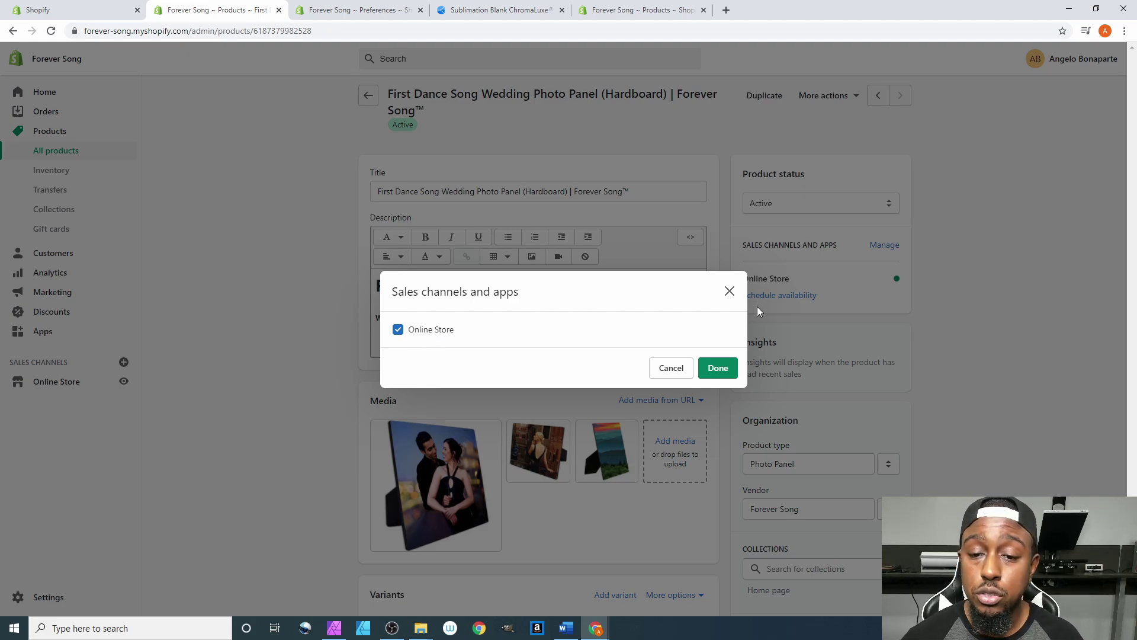
left_click(727, 369)
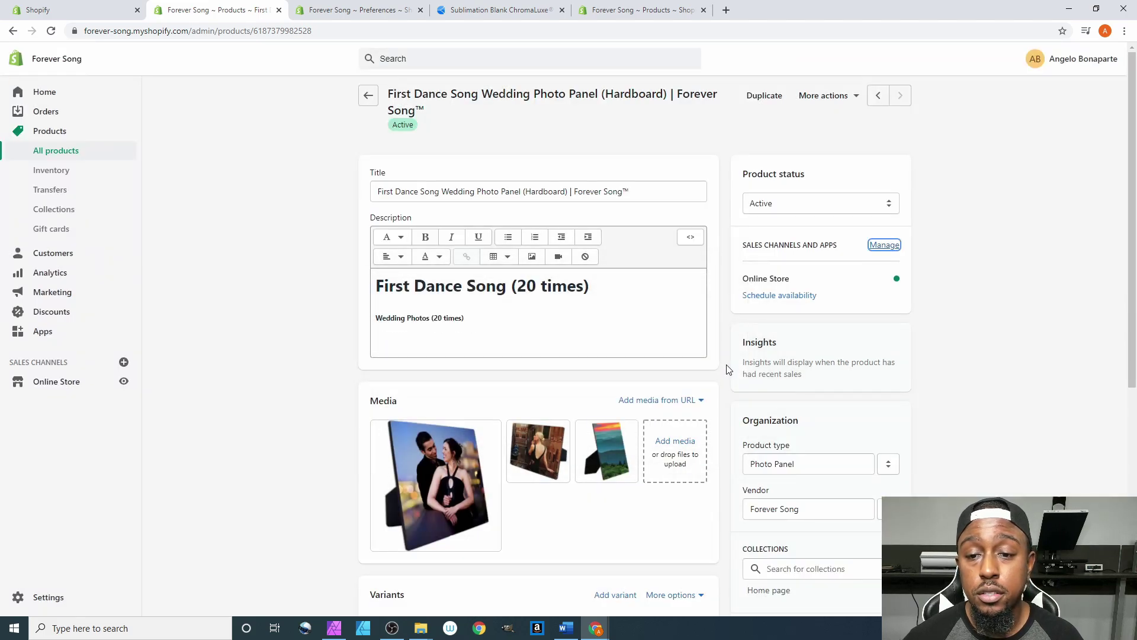
left_click(771, 295)
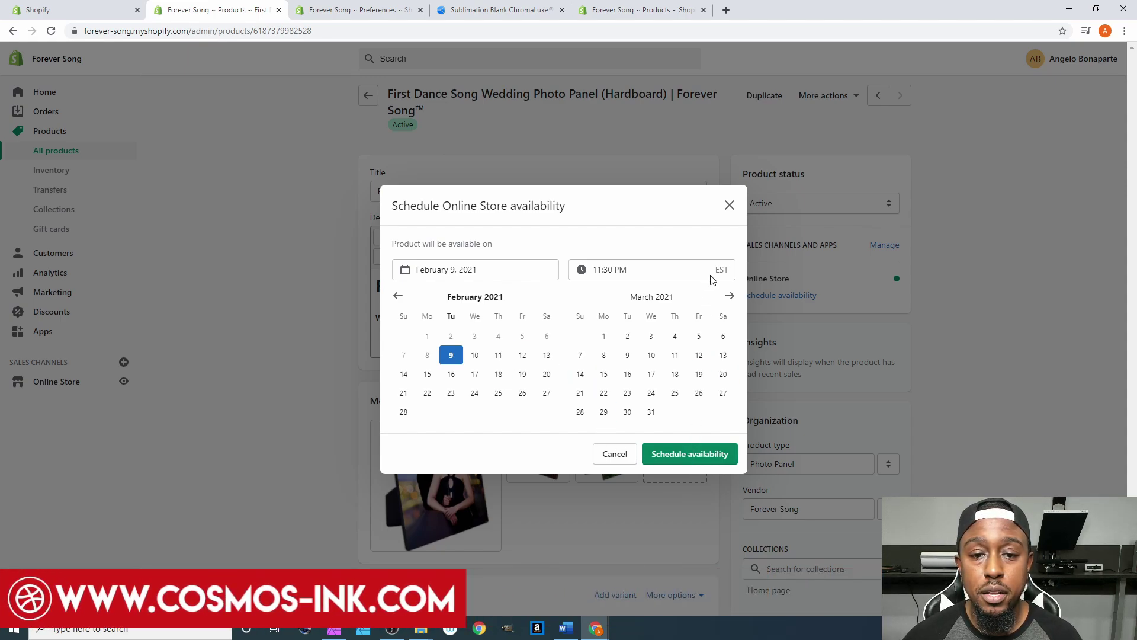
left_click(729, 205)
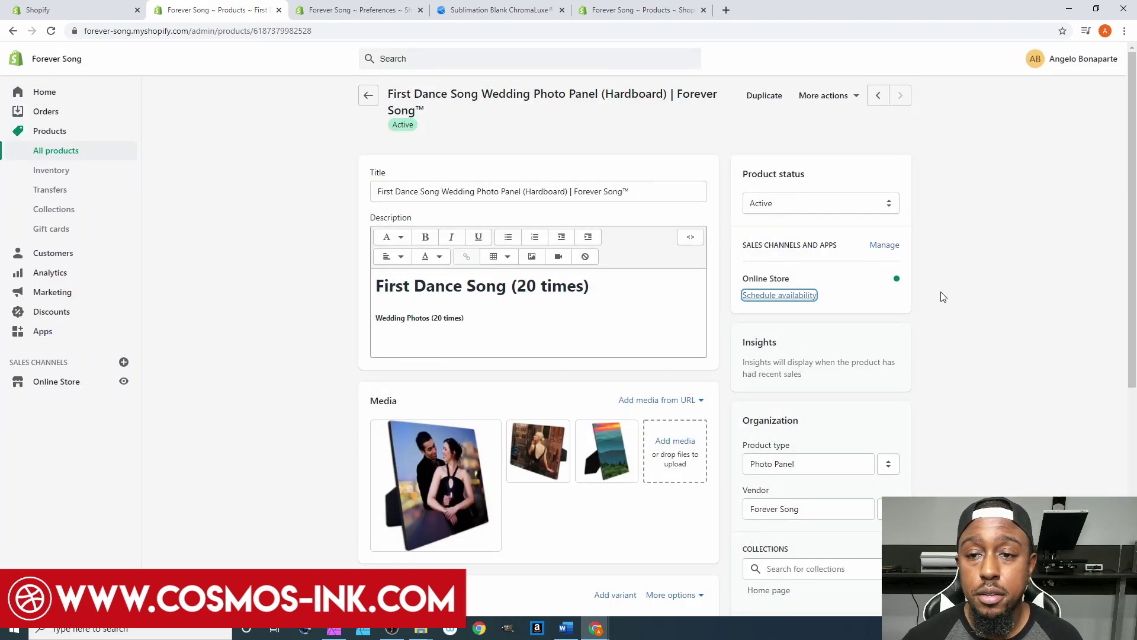
Review the product's media, organization details, size variants and search engine listing
scroll(942, 290, "down", 1)
scroll(943, 283, "down", 3)
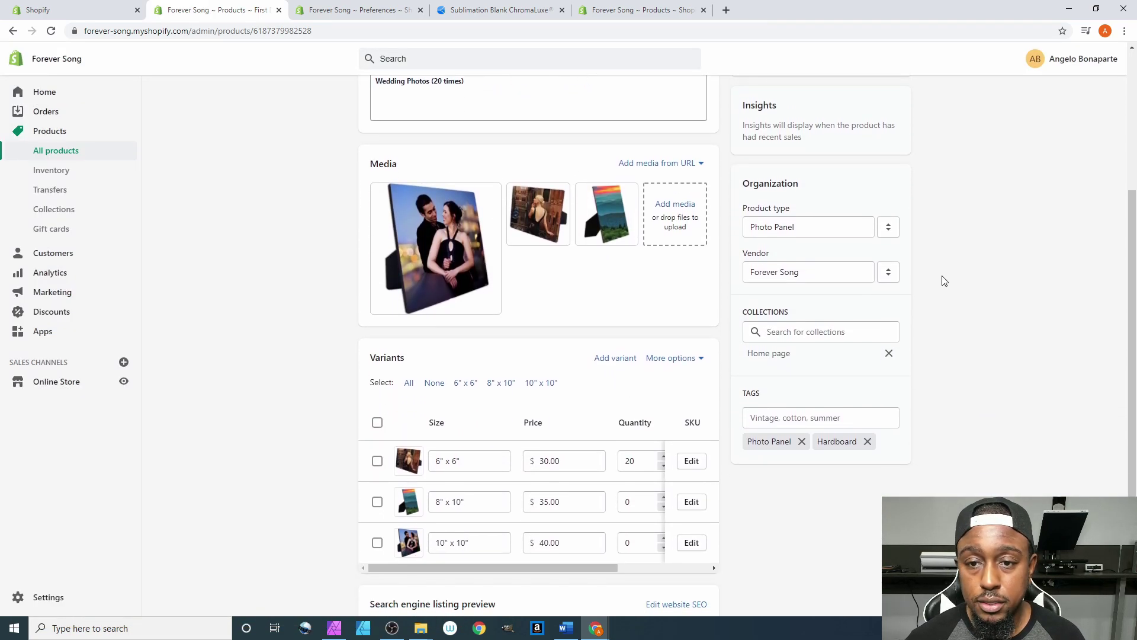
scroll(941, 281, "down", 1)
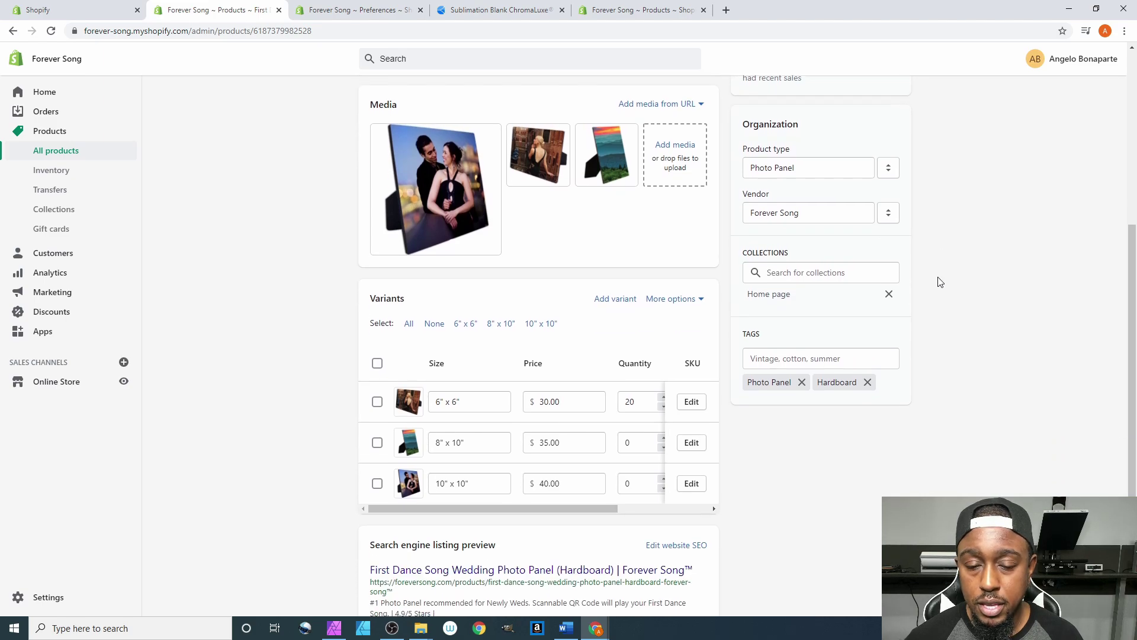
scroll(941, 281, "down", 1)
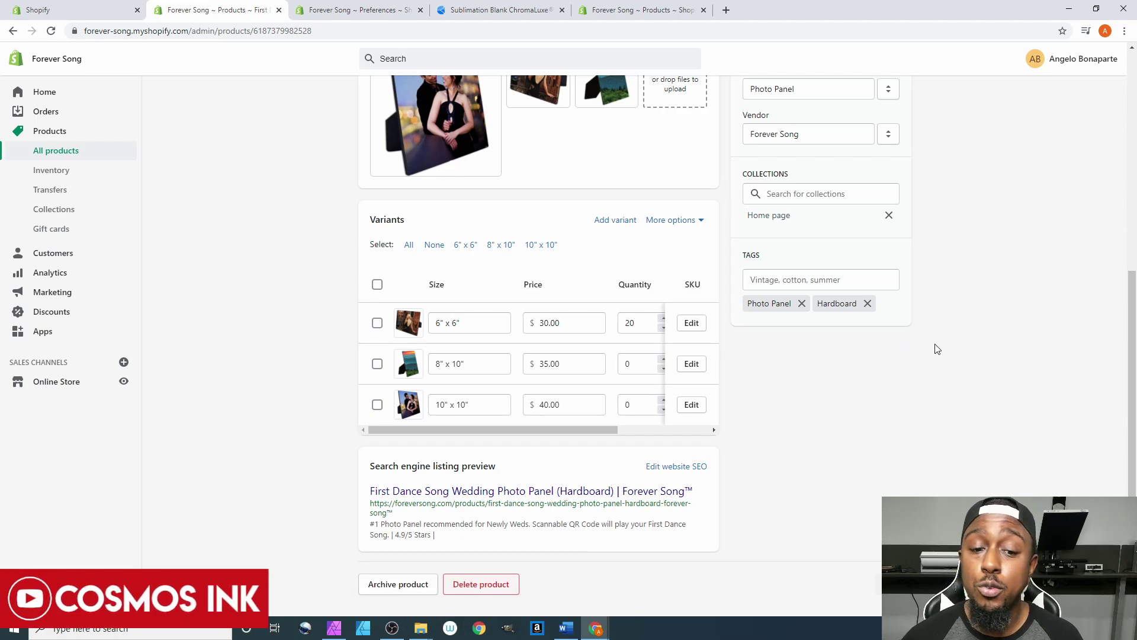
scroll(937, 349, "up", 6)
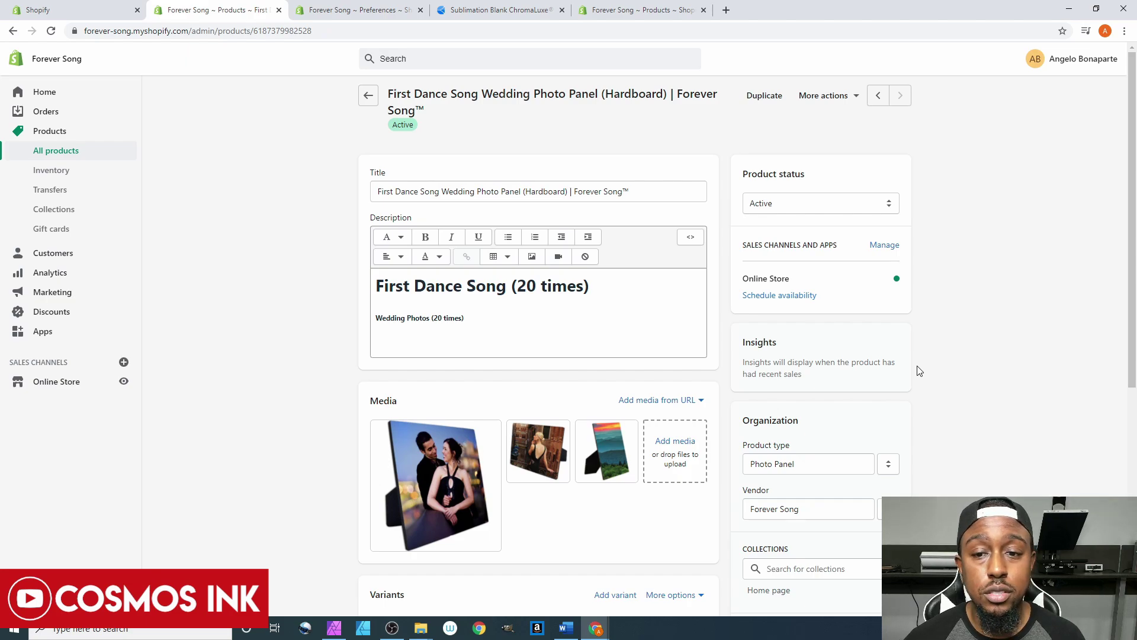
scroll(883, 359, "down", 6)
Leave the product for the list of all products and go to the store admin's Home page
scroll(888, 355, "up", 6)
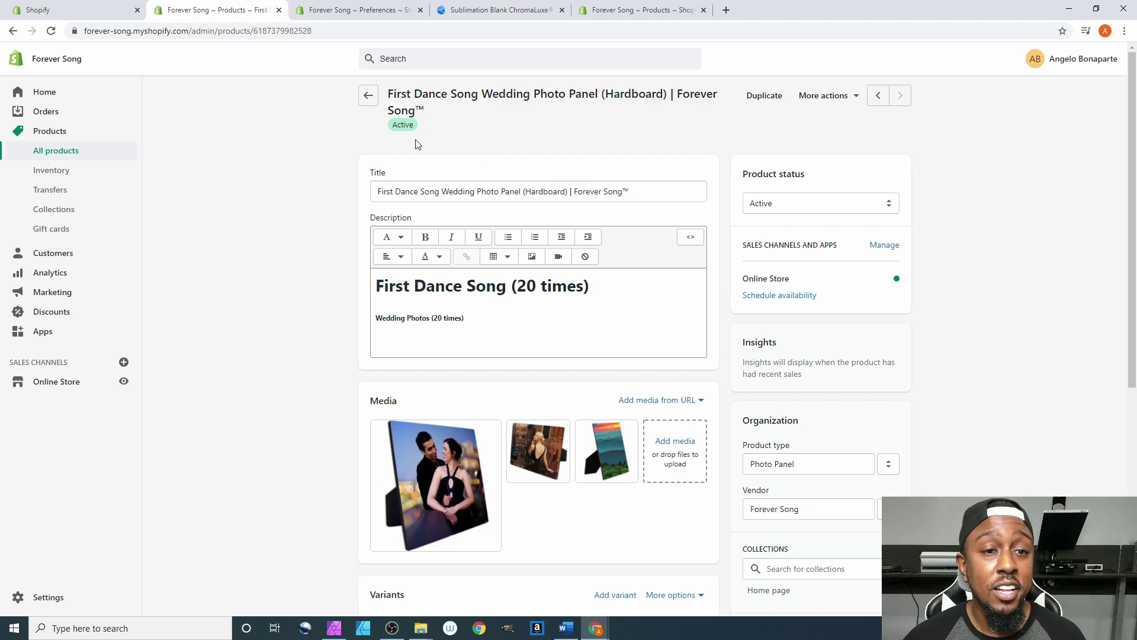
left_click(364, 99)
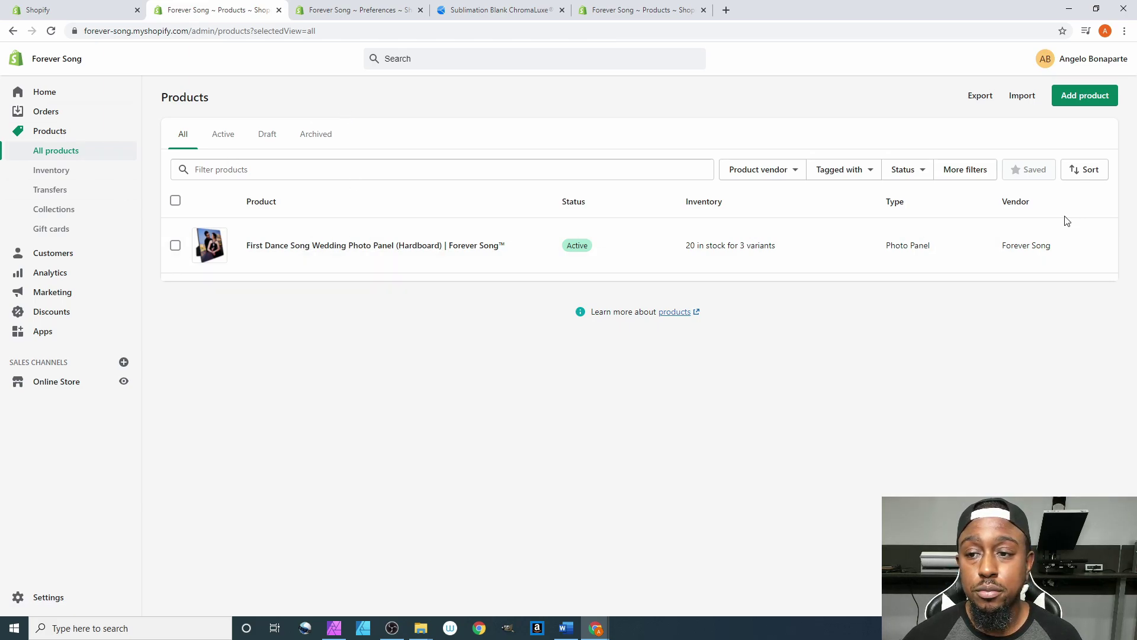
left_click(46, 94)
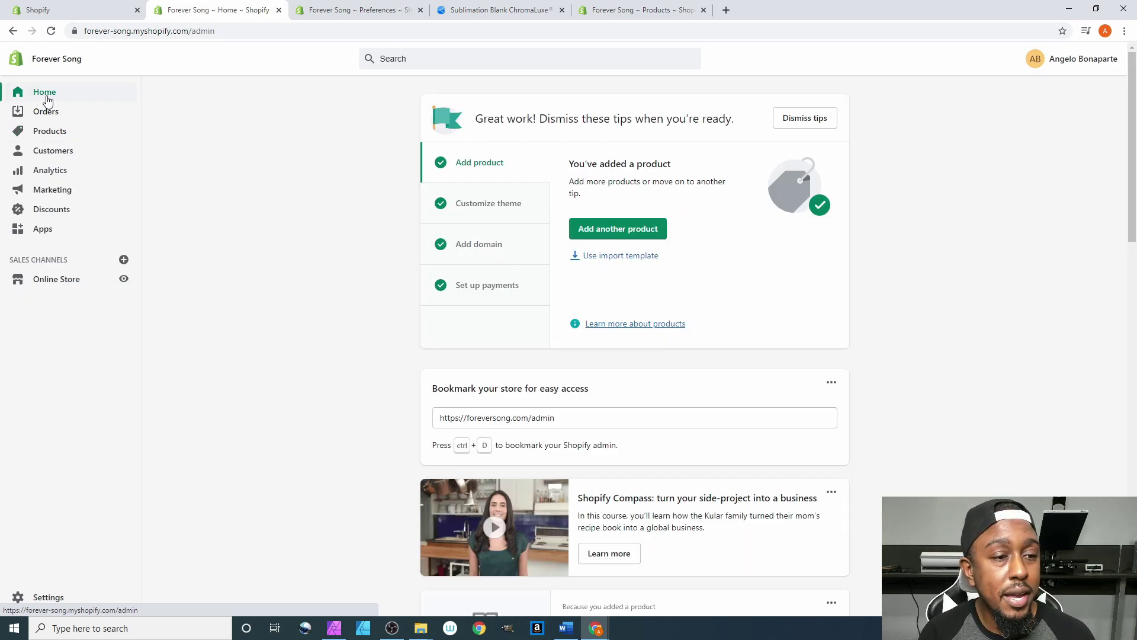